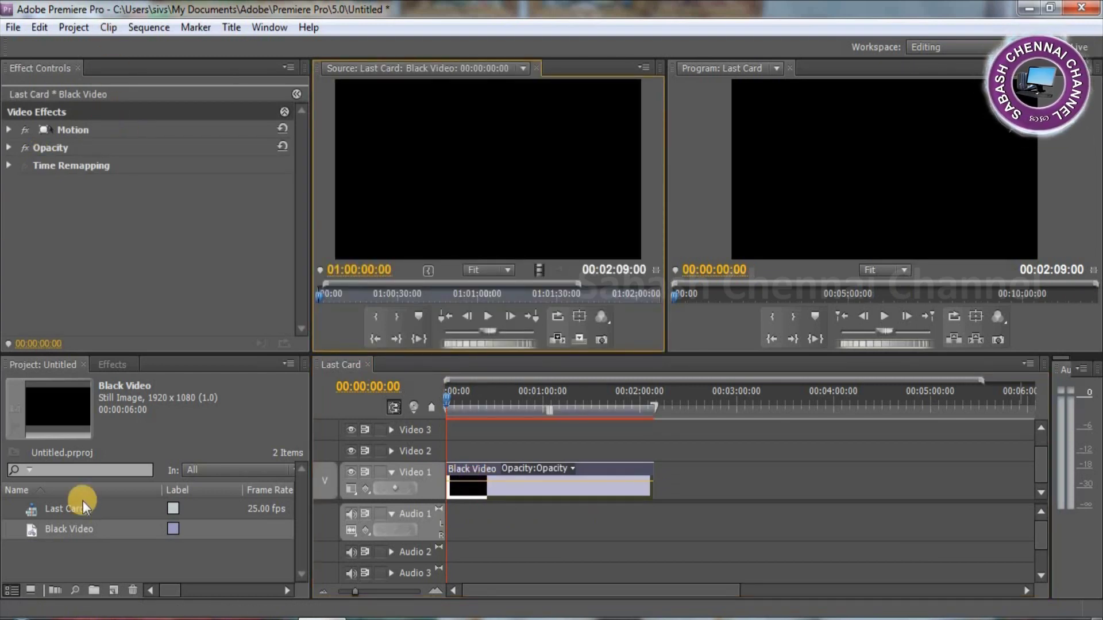
Find the Tint video effect, apply it to the Black Video clip on Video 1, and expand its settings.
{"action": "left_click", "coordinate": [119, 367]}
{"action": "left_click", "coordinate": [86, 381]}
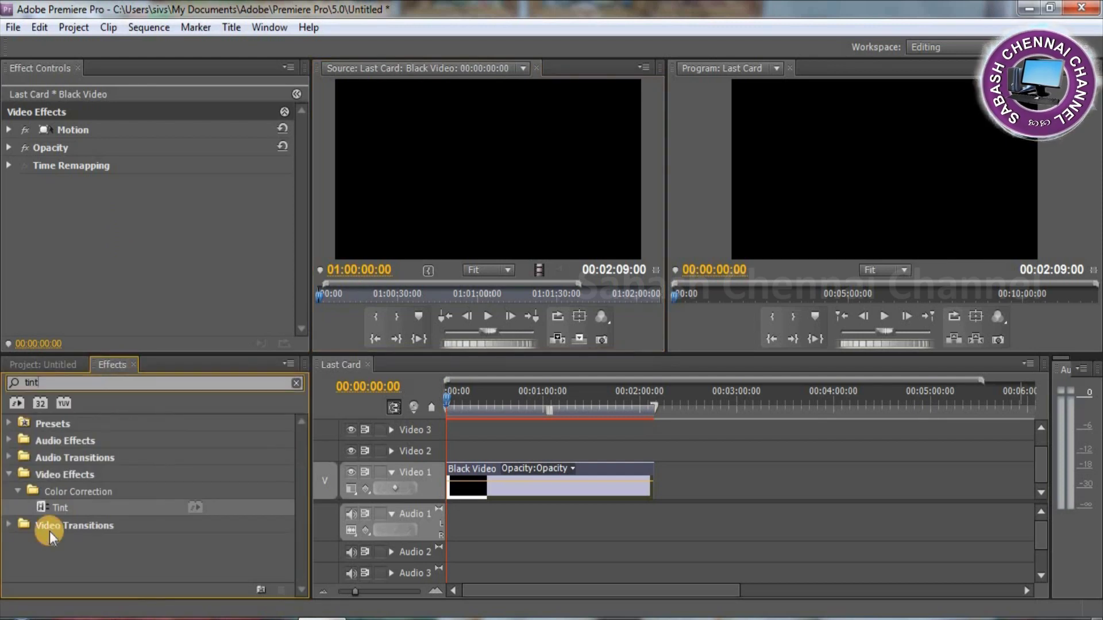
{"action": "left_click_drag", "start_coordinate": [60, 511], "coordinate": [496, 479]}
{"action": "left_click", "coordinate": [9, 183]}
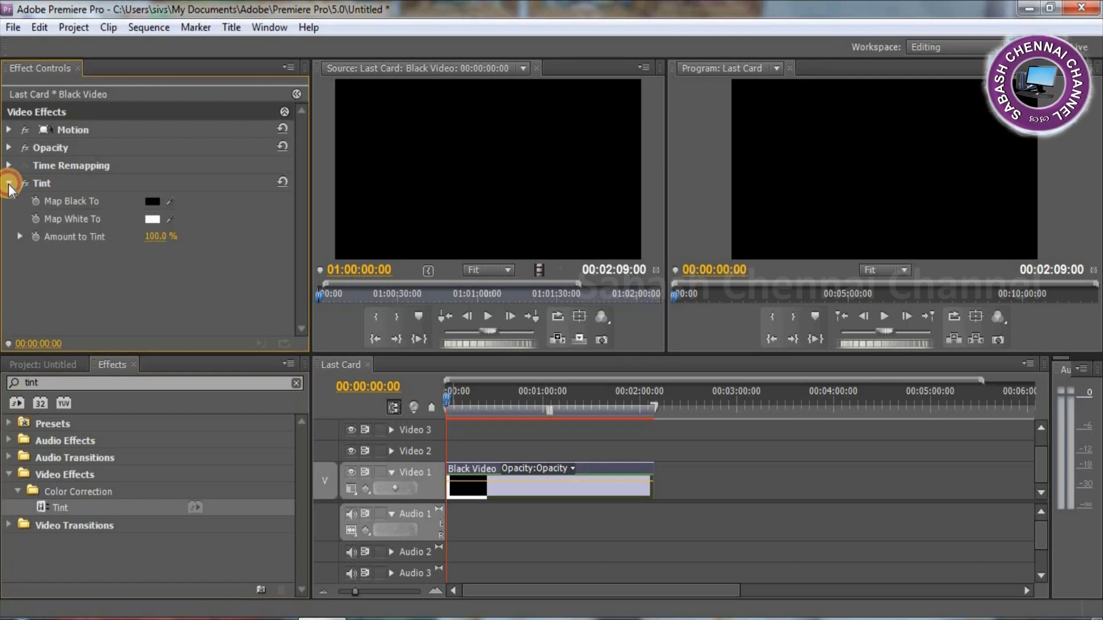
Set Tint's Map Black To color to bright blue 00A8FF for the clip on Video 1.
{"action": "left_click", "coordinate": [153, 203]}
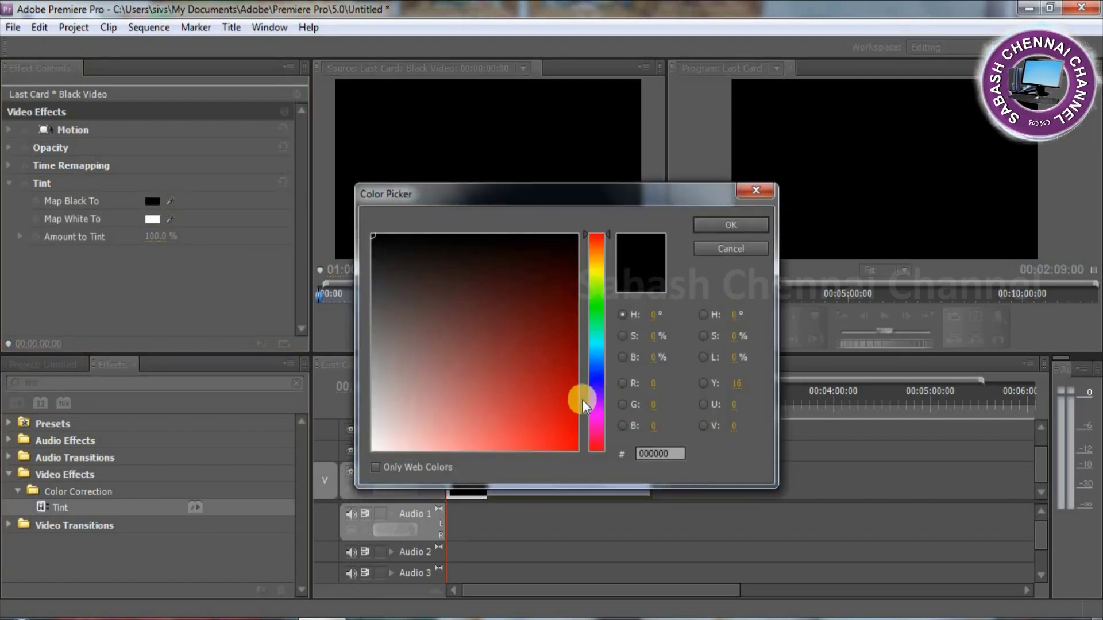
{"action": "left_click", "coordinate": [596, 338]}
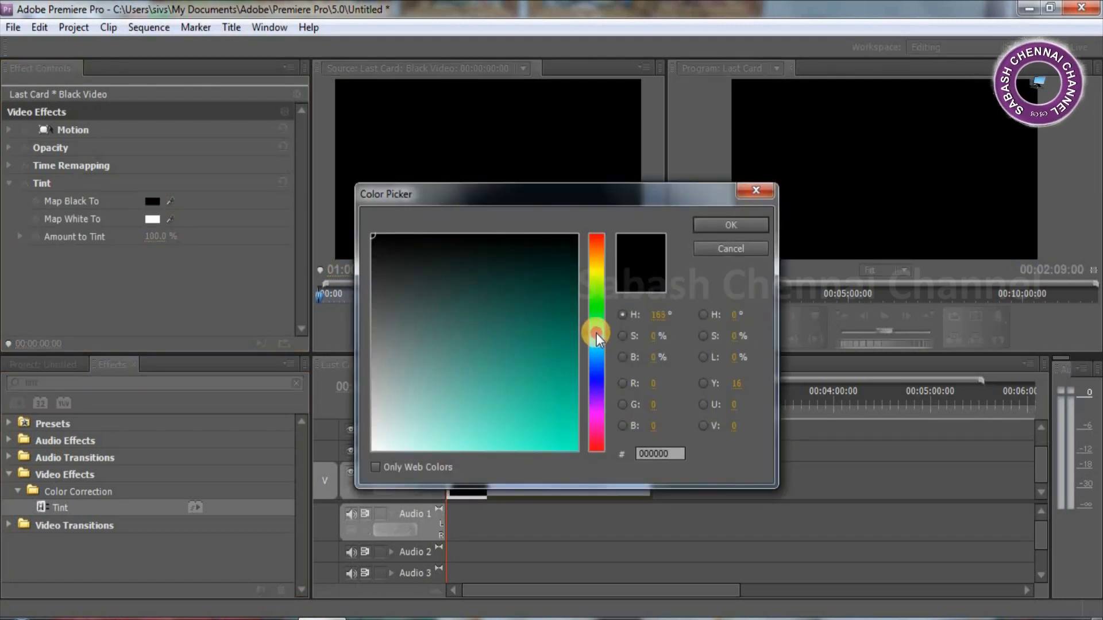
{"action": "left_click", "coordinate": [597, 354]}
{"action": "left_click", "coordinate": [575, 449]}
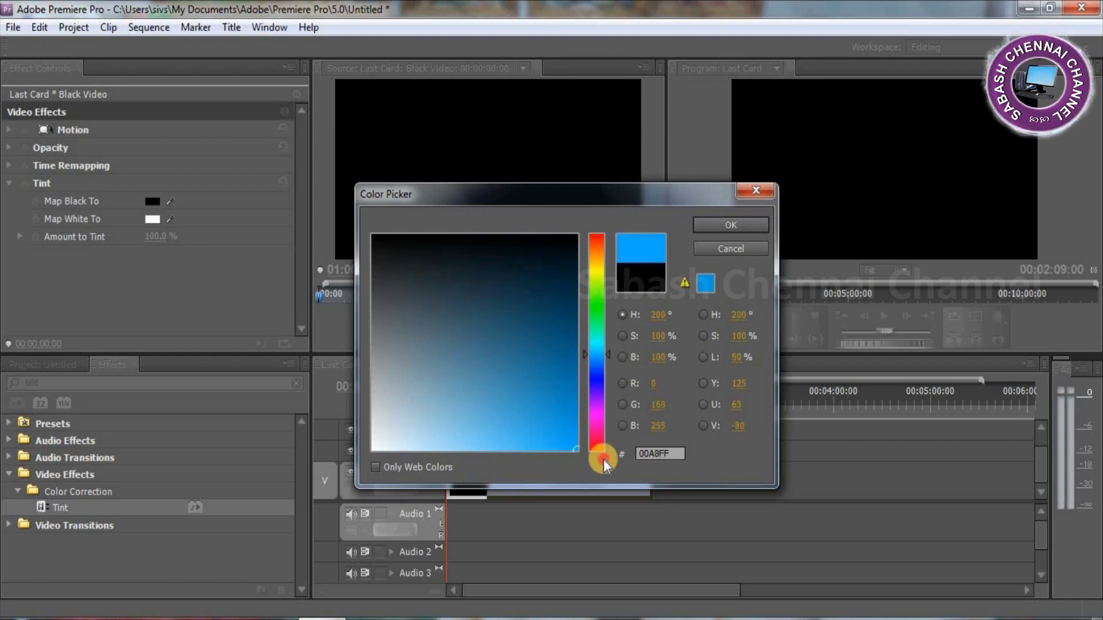
{"action": "left_click", "coordinate": [707, 228]}
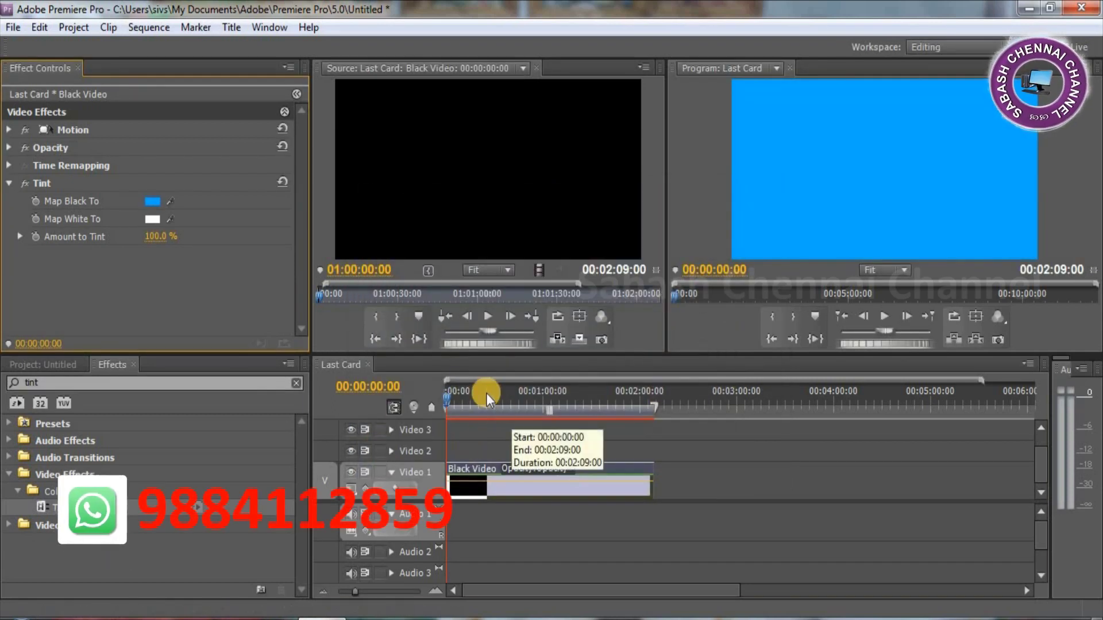
Create a second 1920 x 1080, 25 fps Black Video and place it on Video 2, matching the Video 1 clip's length.
{"action": "left_click", "coordinate": [52, 363]}
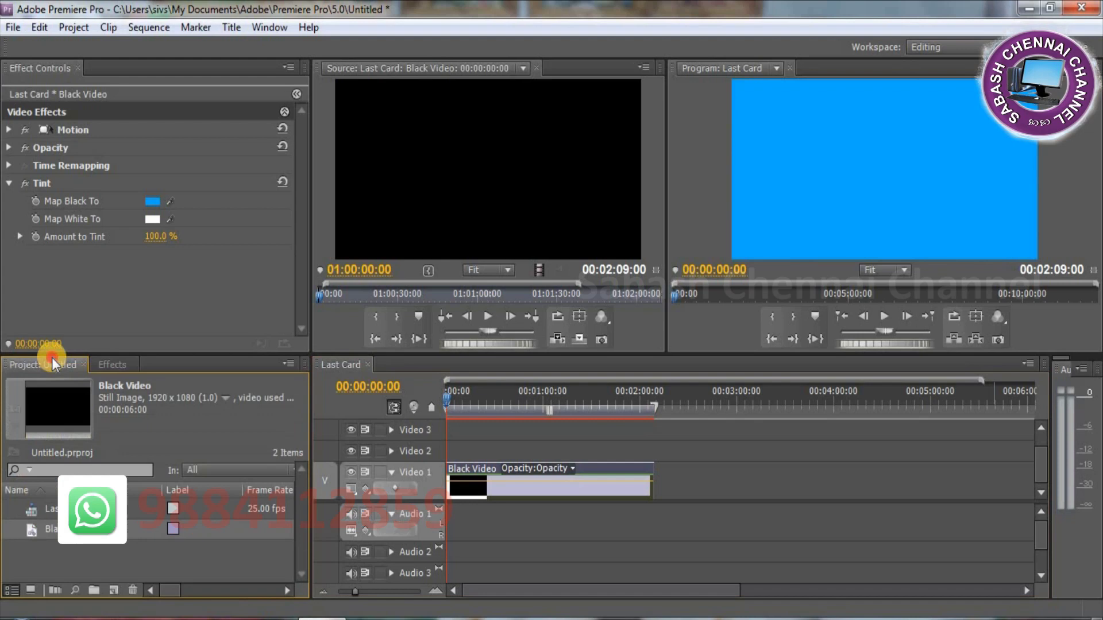
{"action": "left_click", "coordinate": [111, 557]}
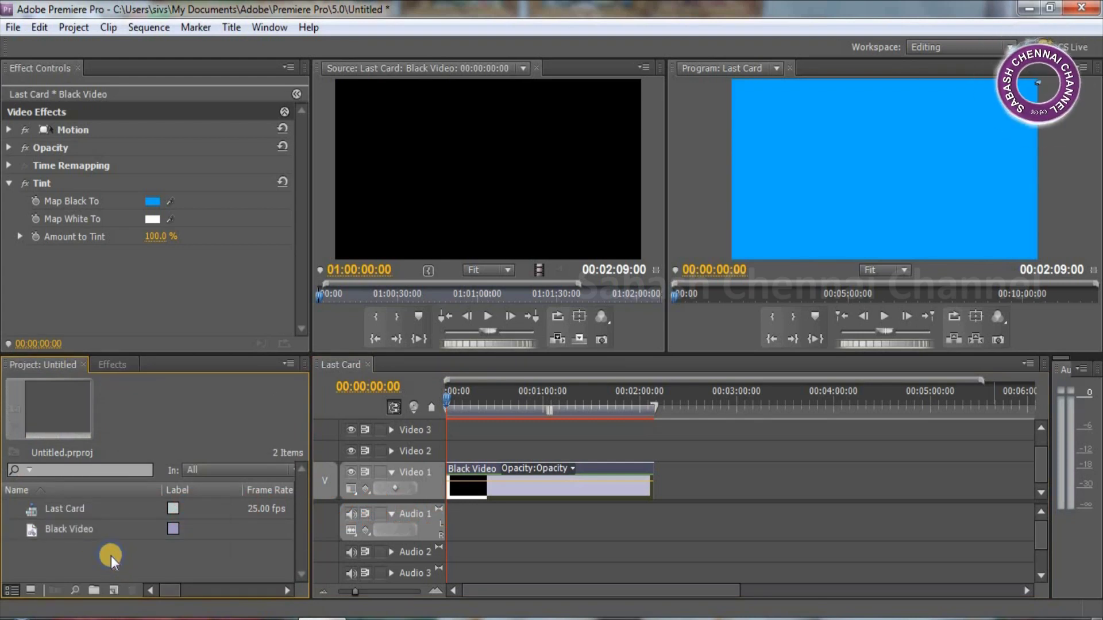
{"action": "right_click", "coordinate": [111, 556]}
{"action": "mouse_move", "coordinate": [185, 476]}
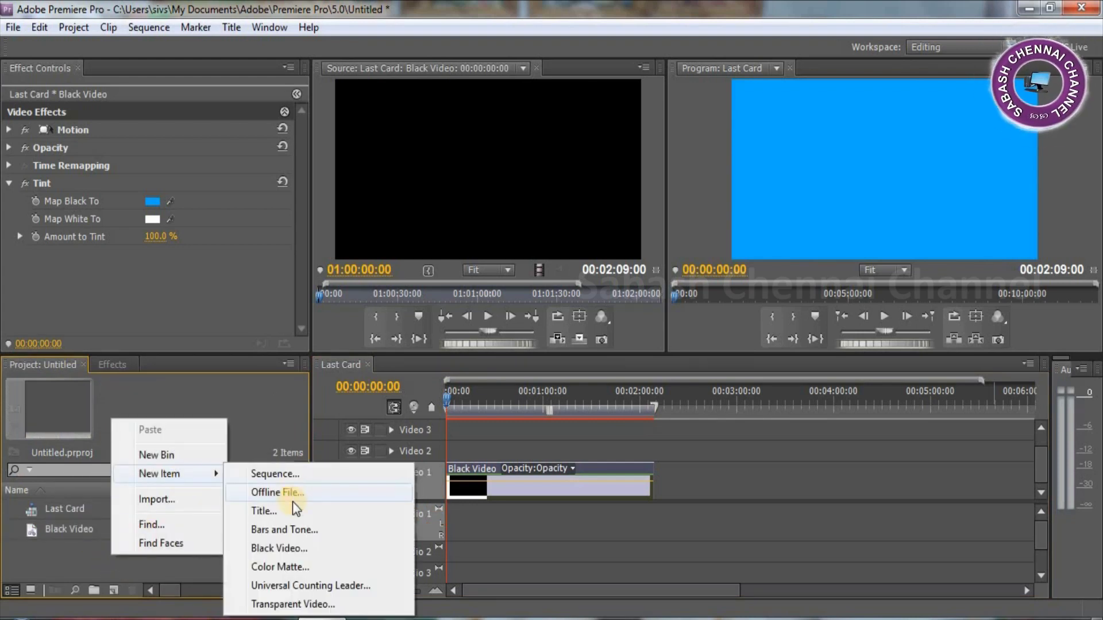
{"action": "left_click", "coordinate": [288, 549]}
{"action": "left_click", "coordinate": [579, 376]}
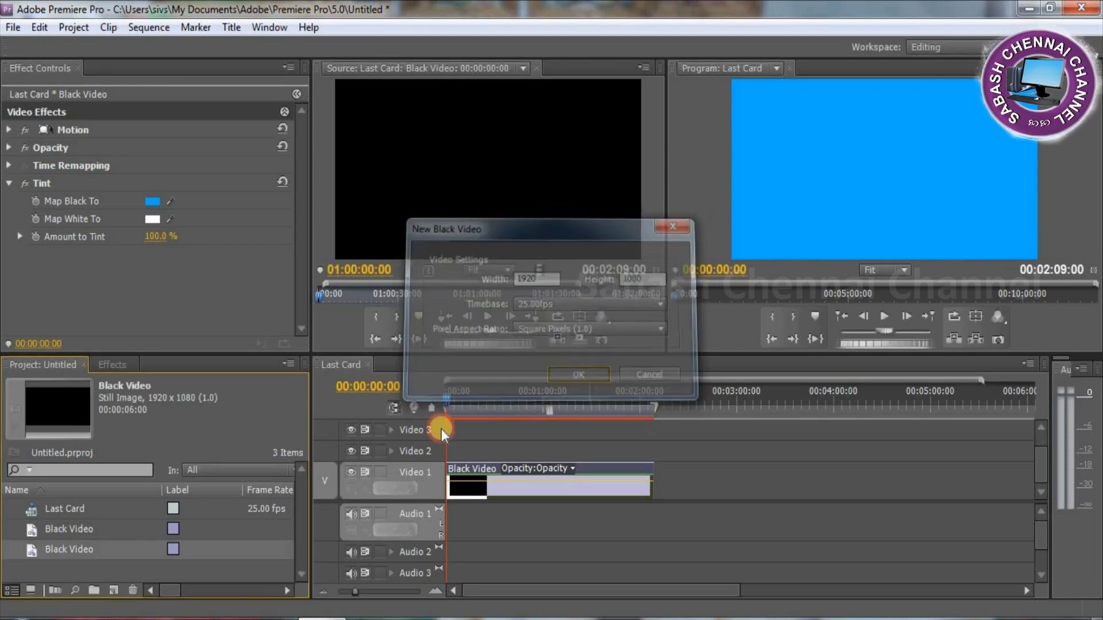
{"action": "left_click_drag", "start_coordinate": [450, 420], "coordinate": [653, 451]}
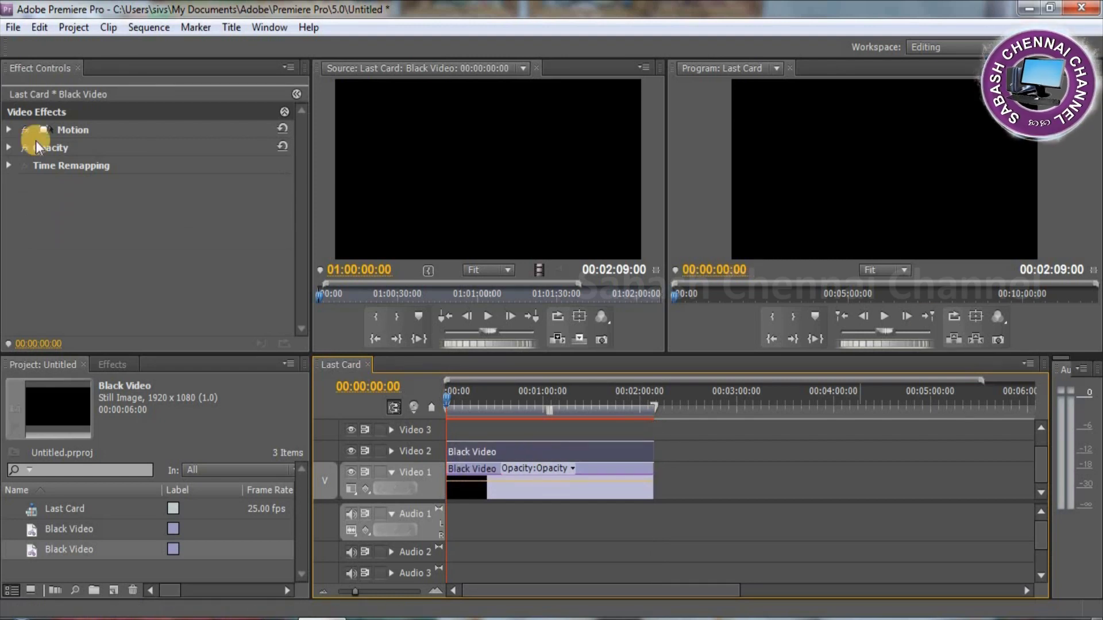
Set the Video 2 clip's scale to 40 and its horizontal position to 462.
{"action": "left_click", "coordinate": [13, 132]}
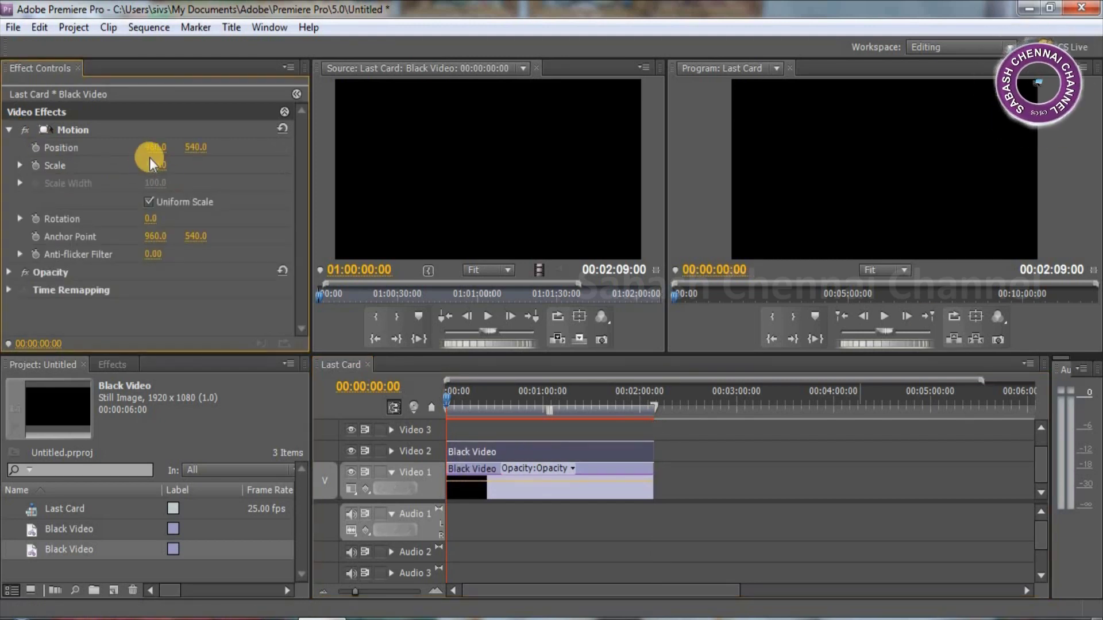
{"action": "left_click_drag", "start_coordinate": [154, 165], "coordinate": [105, 184]}
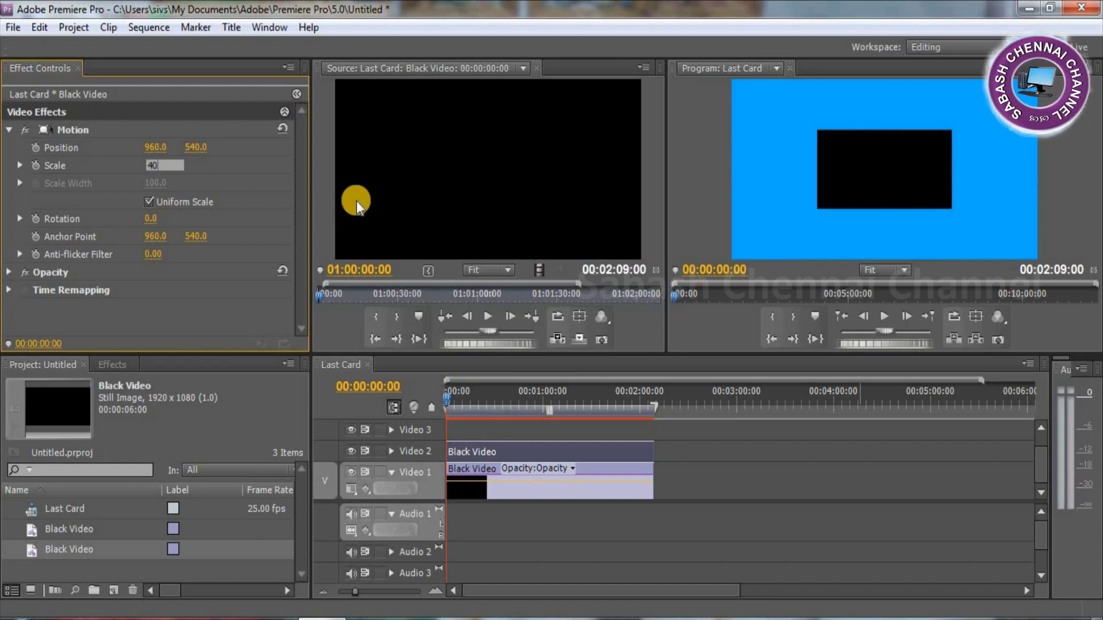
{"action": "left_click", "coordinate": [212, 171]}
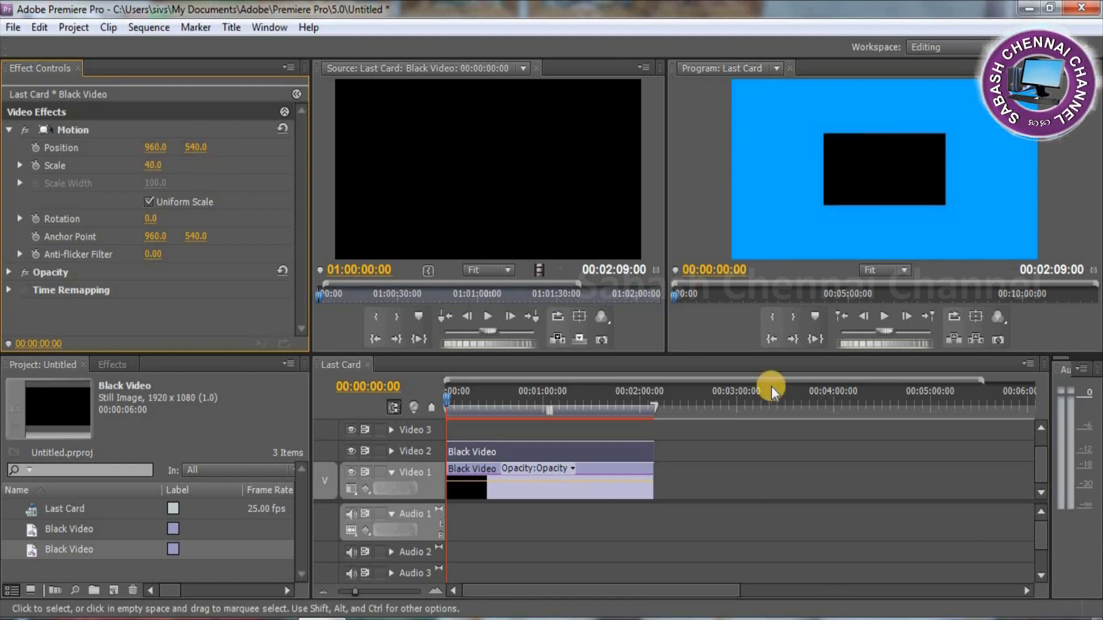
{"action": "left_click_drag", "start_coordinate": [152, 147], "coordinate": [213, 151]}
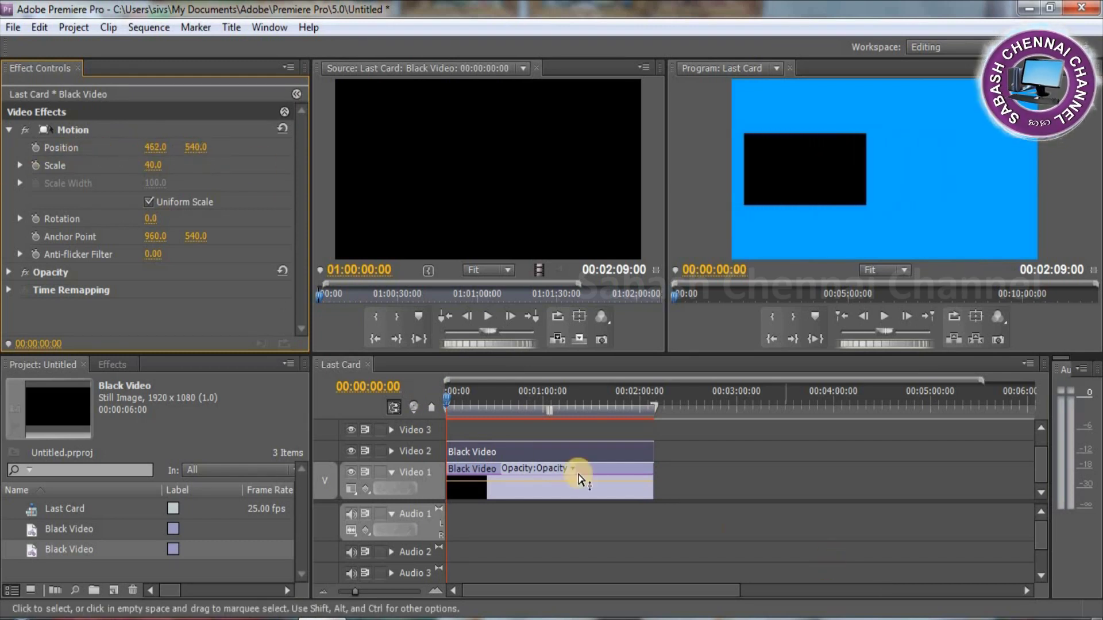
{"action": "left_click_drag", "start_coordinate": [532, 445], "coordinate": [833, 462]}
{"action": "key", "text": "ctrl+z"}
{"action": "key", "text": "ctrl+z"}
Duplicate the Video 2 clip by copying and pasting it, and place the copy at the start of Video 3.
{"action": "left_click", "coordinate": [581, 449]}
{"action": "left_click", "coordinate": [740, 405]}
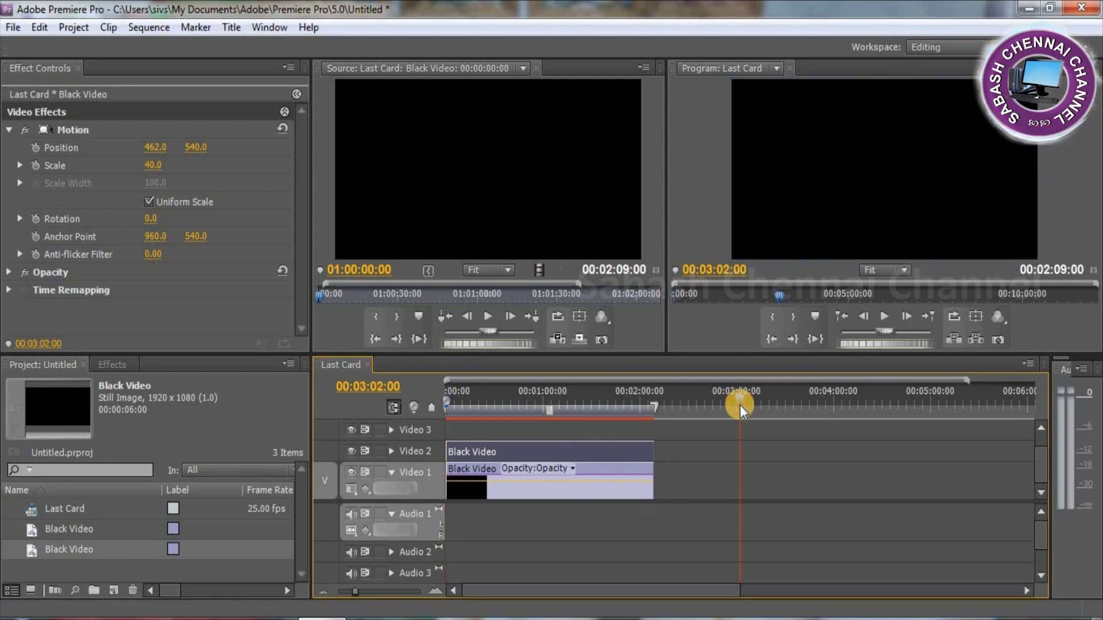
{"action": "key", "text": "ctrl+v"}
{"action": "left_click", "coordinate": [769, 458]}
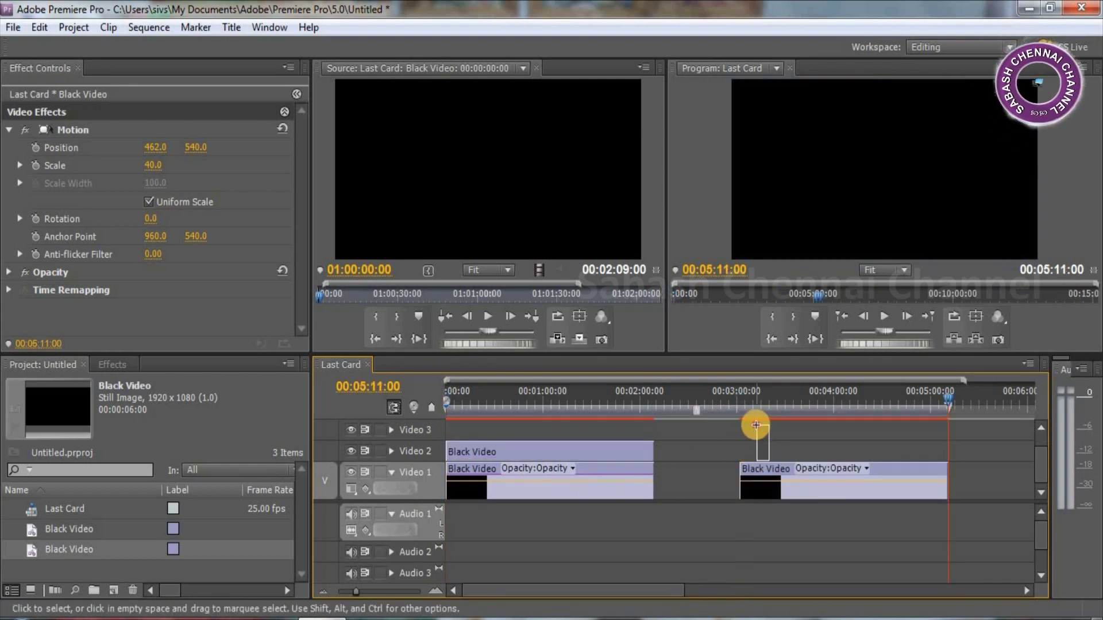
{"action": "left_click", "coordinate": [767, 467]}
{"action": "left_click_drag", "start_coordinate": [766, 467], "coordinate": [424, 432]}
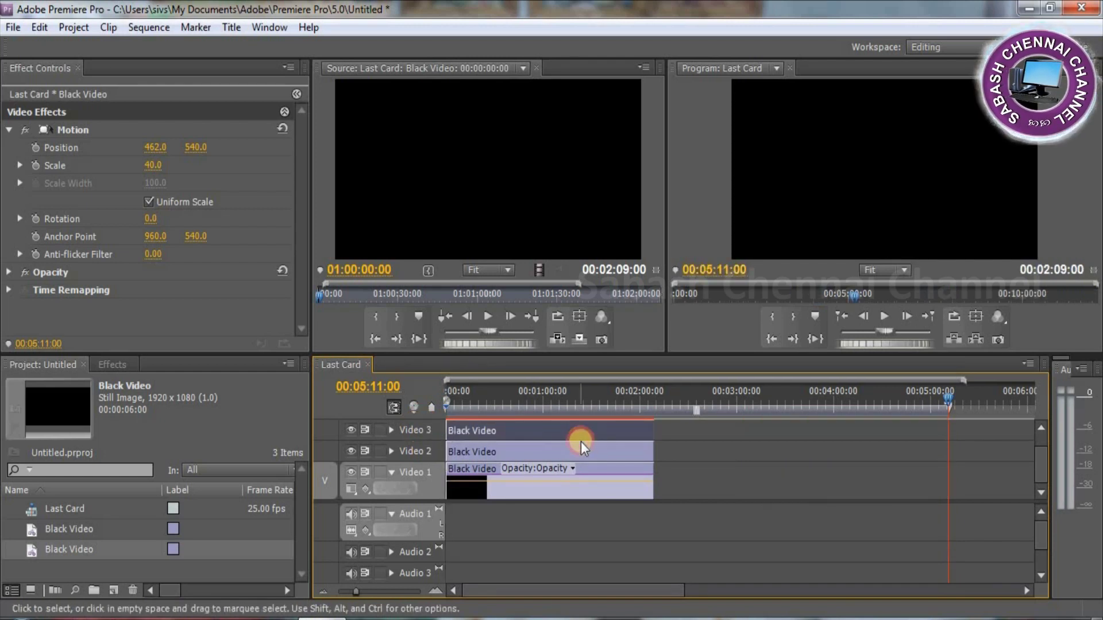
Set the Video 3 clip's horizontal position to 1422, previewing at 00:01:02:13.
{"action": "left_click", "coordinate": [546, 402]}
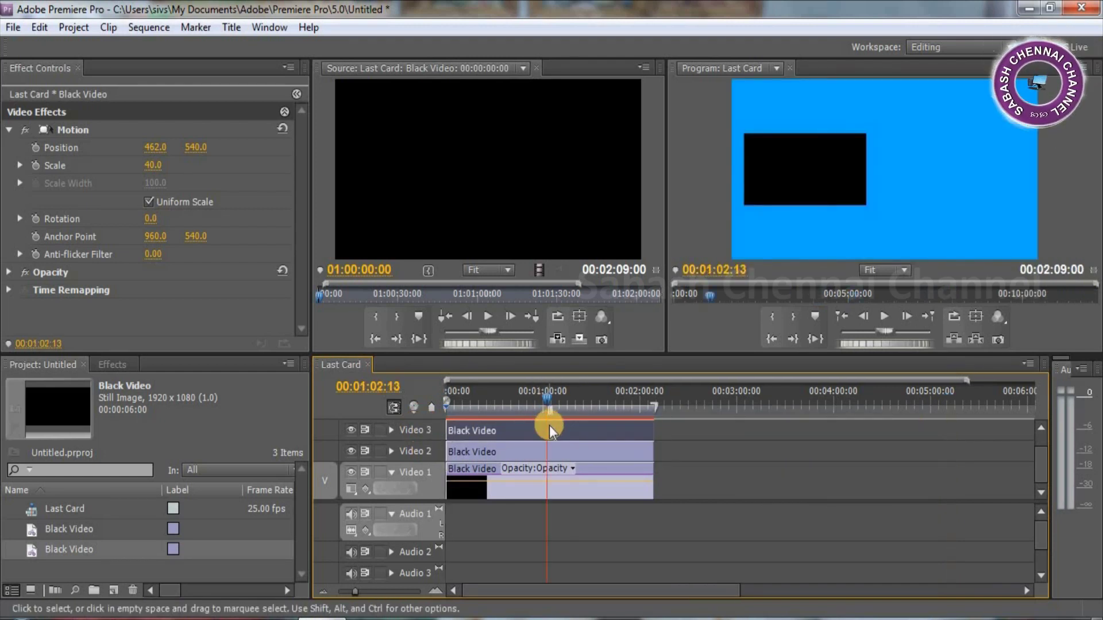
{"action": "left_click_drag", "start_coordinate": [153, 152], "coordinate": [787, 179]}
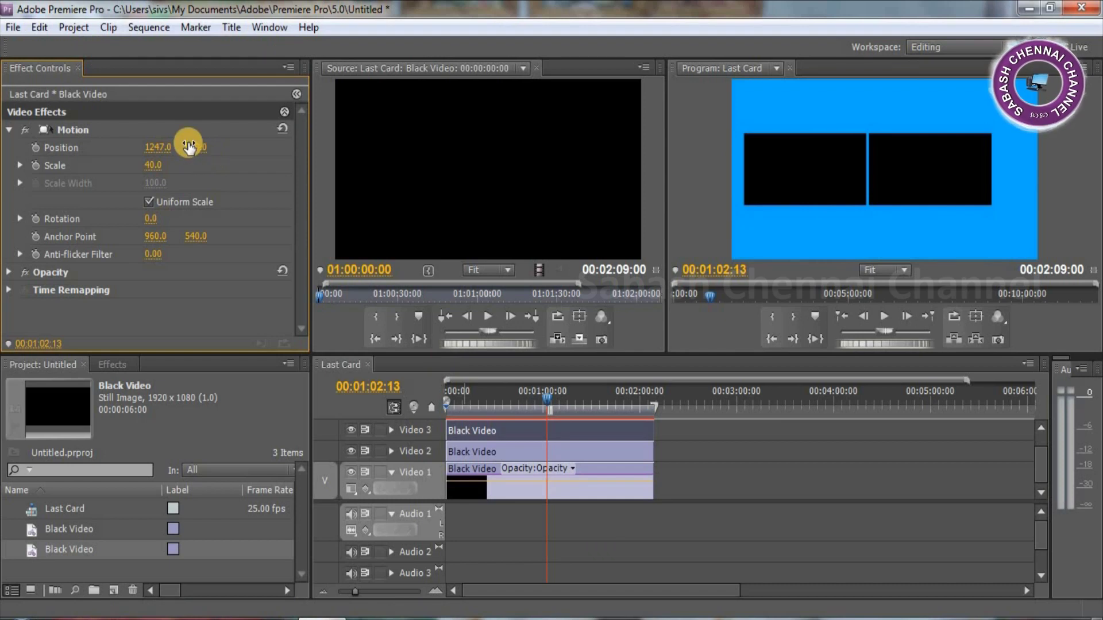
{"action": "left_click_drag", "start_coordinate": [158, 147], "coordinate": [311, 199]}
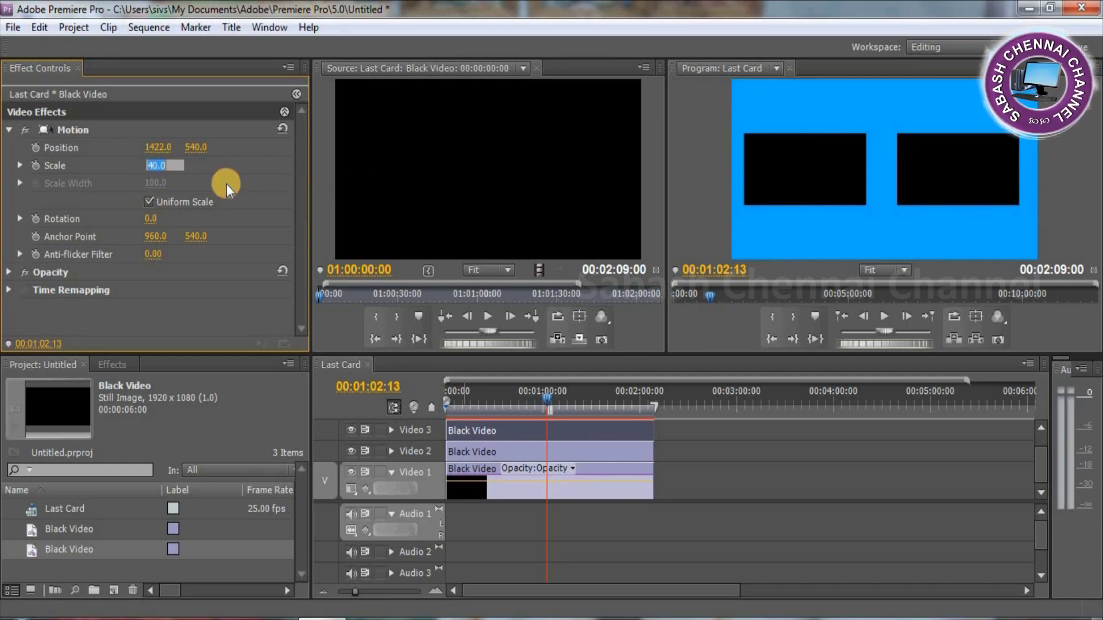
Set the scale of the Black Video clips on Video 3 and Video 2 to 50.
{"action": "type", "text": "50"}
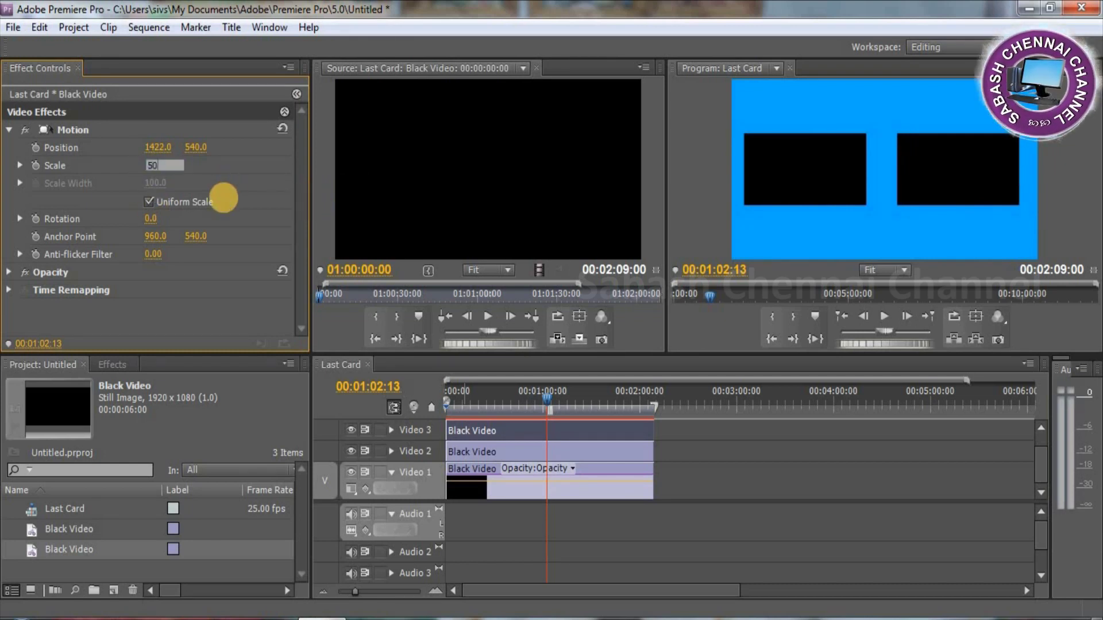
{"action": "left_click", "coordinate": [222, 166]}
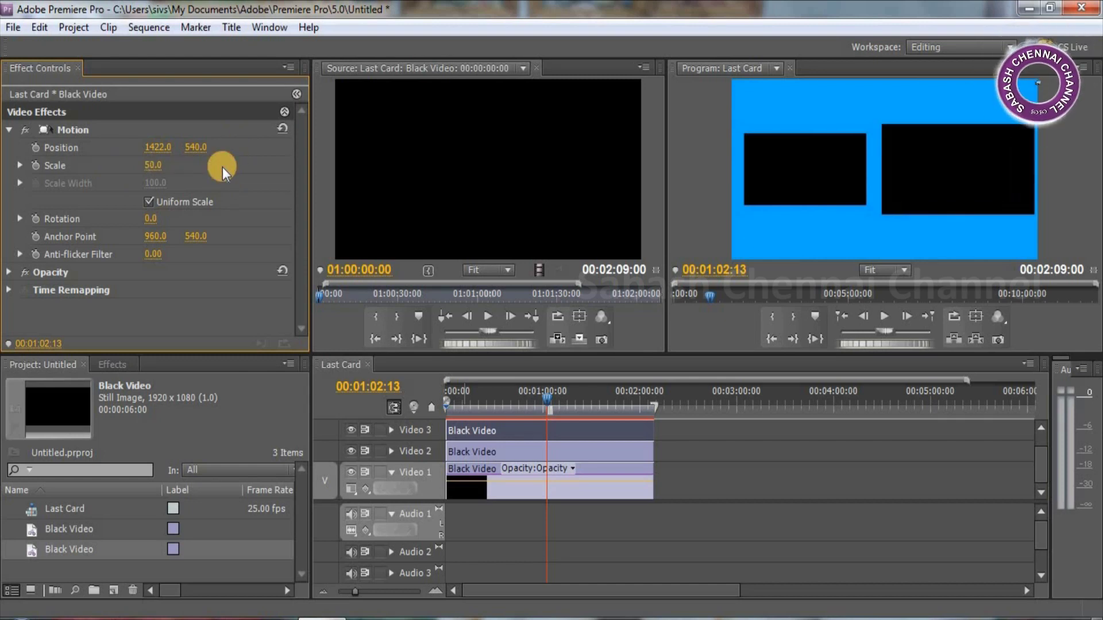
{"action": "left_click", "coordinate": [479, 474]}
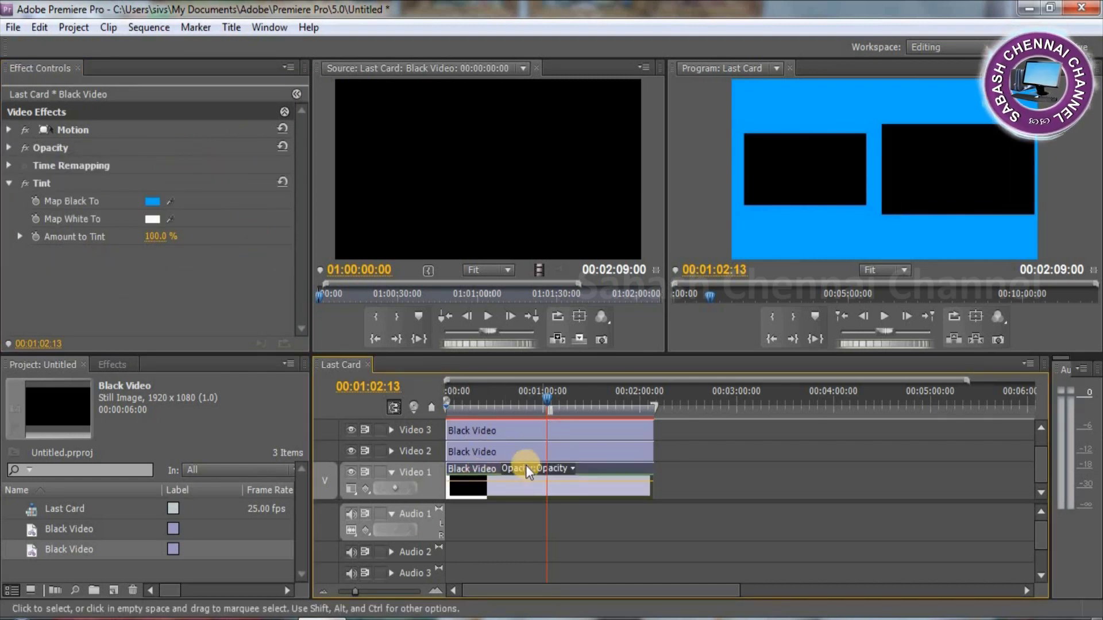
{"action": "left_click", "coordinate": [511, 450]}
{"action": "left_click", "coordinate": [165, 165]}
{"action": "type", "text": "50"}
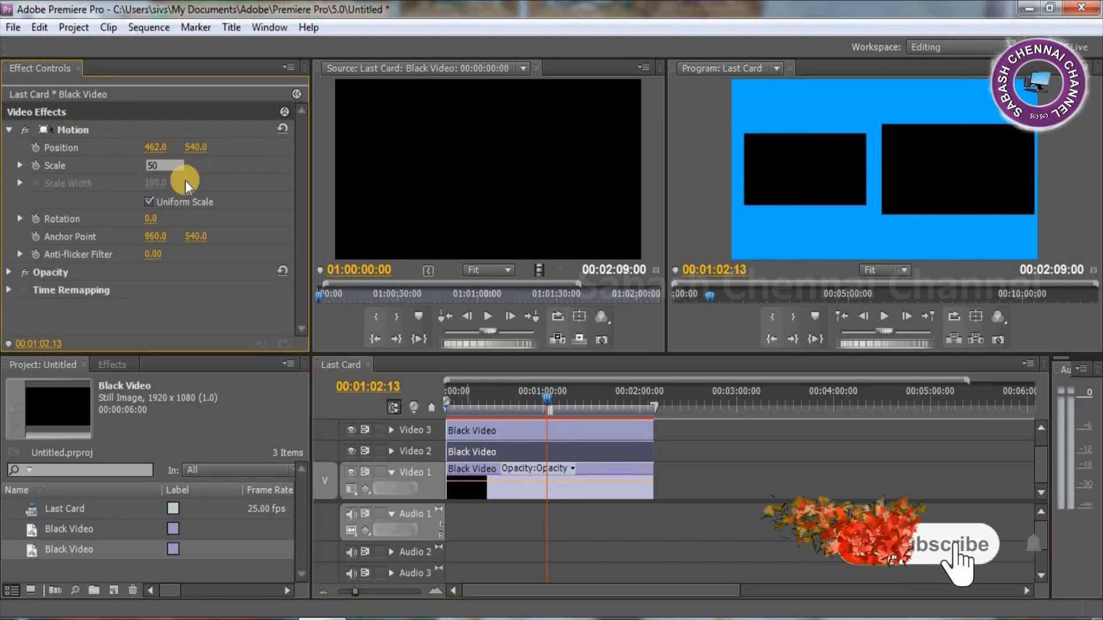
{"action": "key", "text": "Return"}
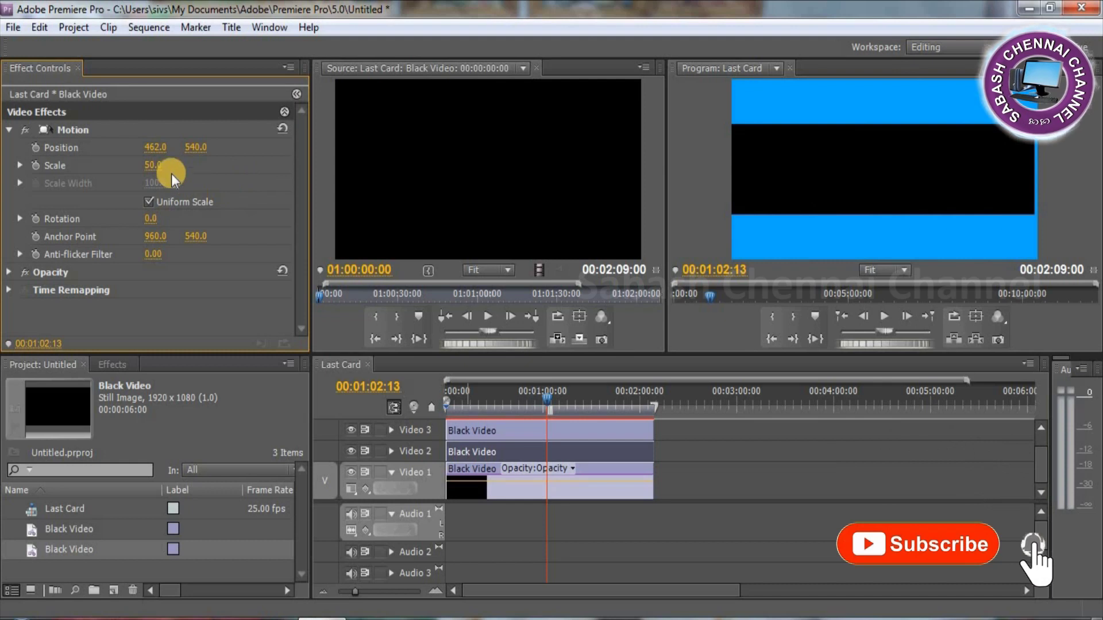
Set the scale of the Black Video clips on Video 2 and Video 3 to 45.
{"action": "left_click", "coordinate": [165, 163]}
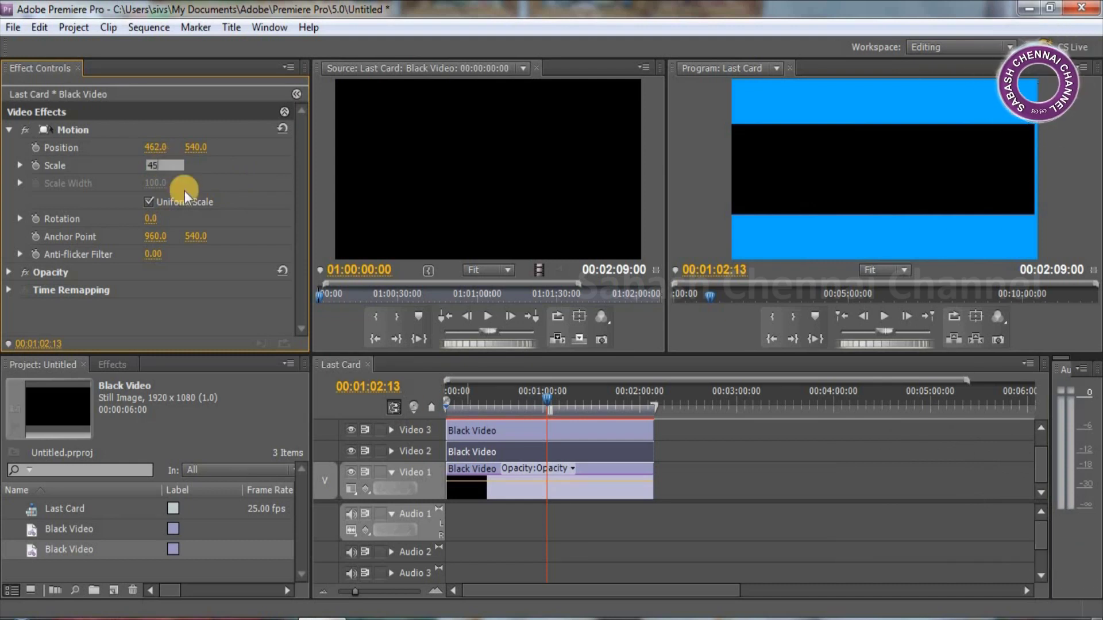
{"action": "left_click", "coordinate": [522, 428]}
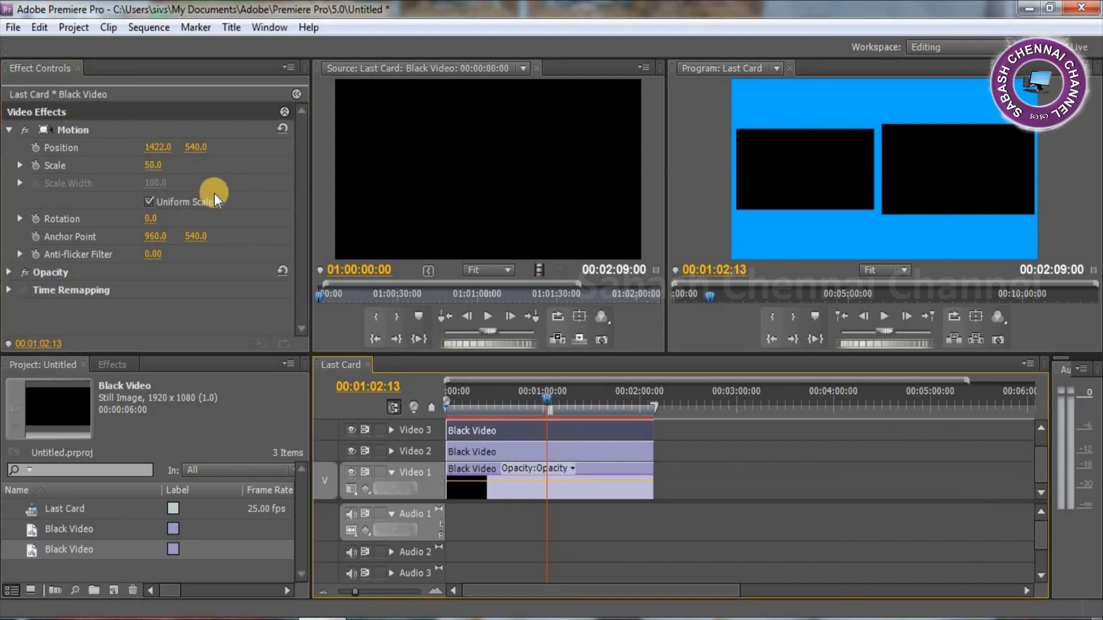
{"action": "left_click", "coordinate": [154, 165]}
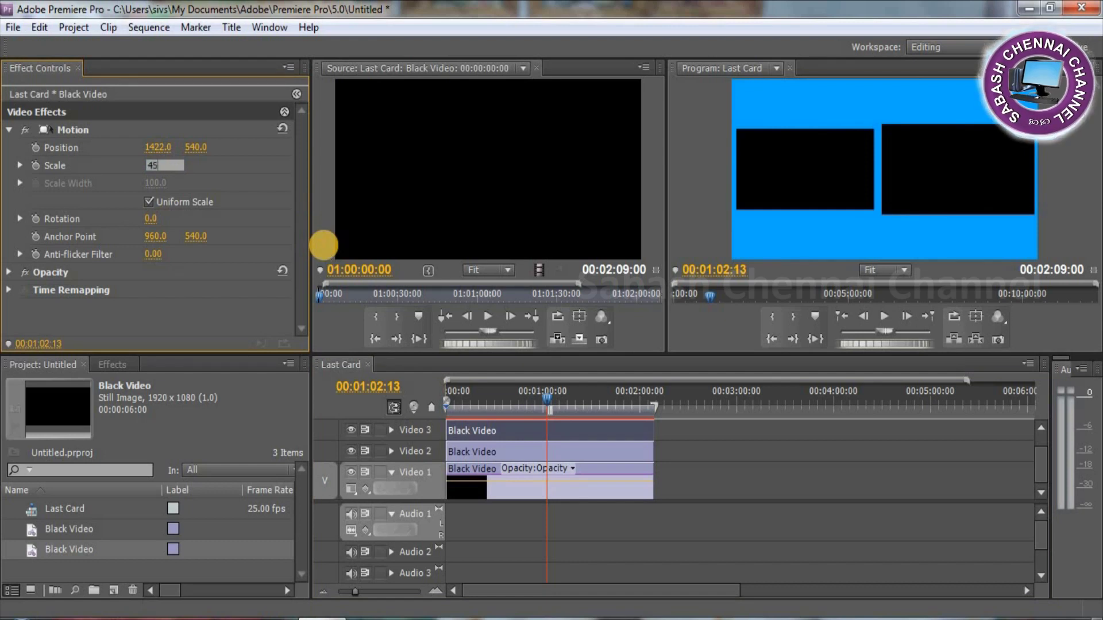
{"action": "left_click", "coordinate": [250, 163]}
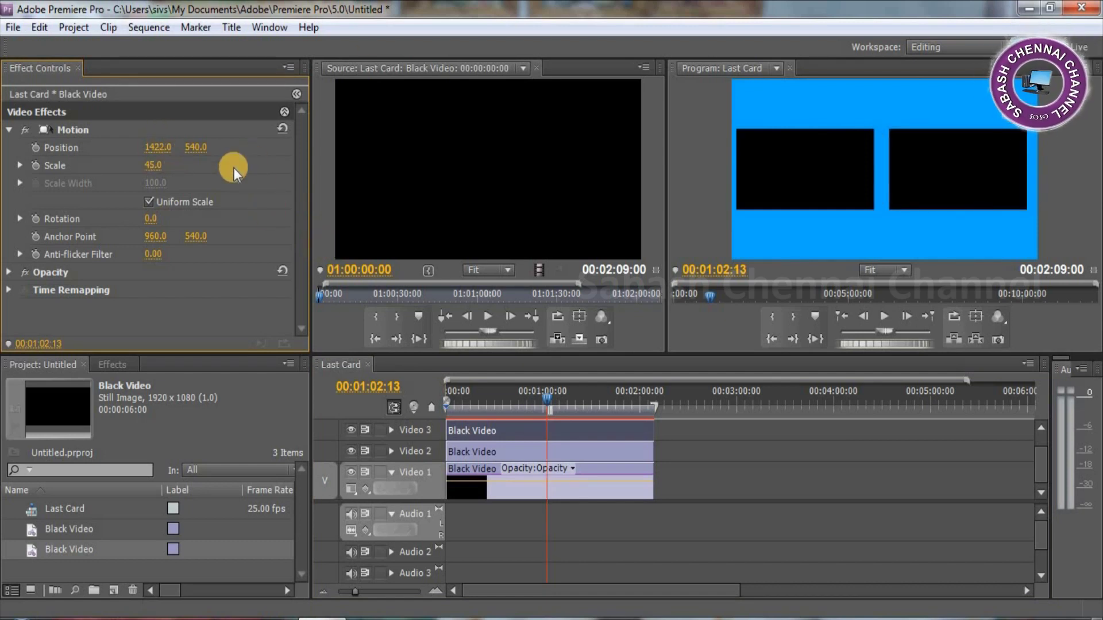
{"action": "left_click_drag", "start_coordinate": [664, 451], "coordinate": [645, 434]}
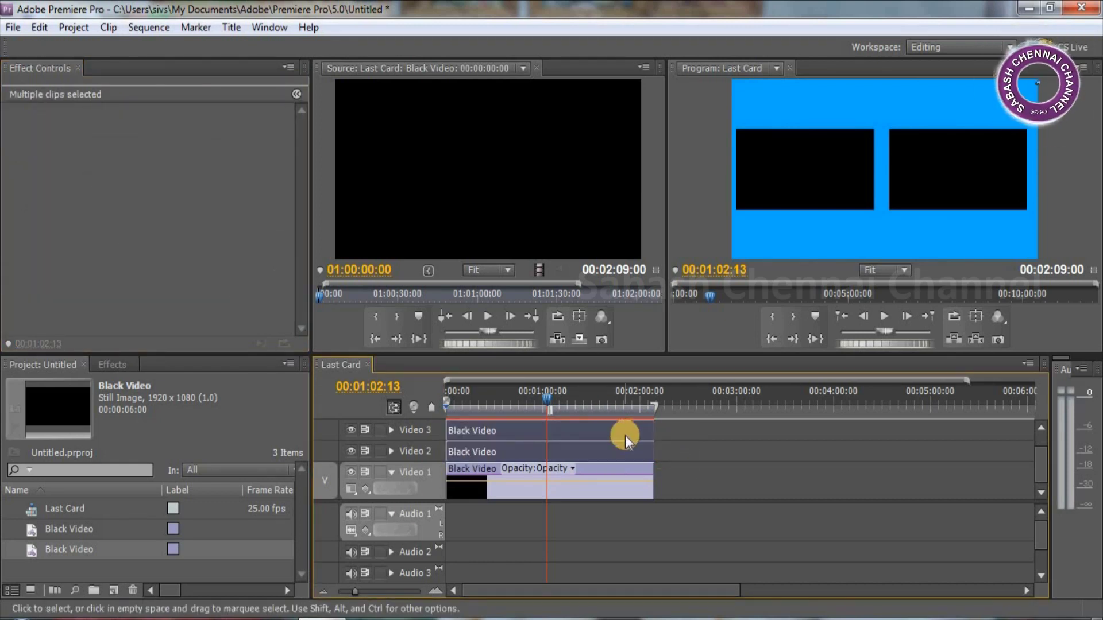
{"action": "left_click", "coordinate": [729, 450]}
{"action": "left_click", "coordinate": [642, 453]}
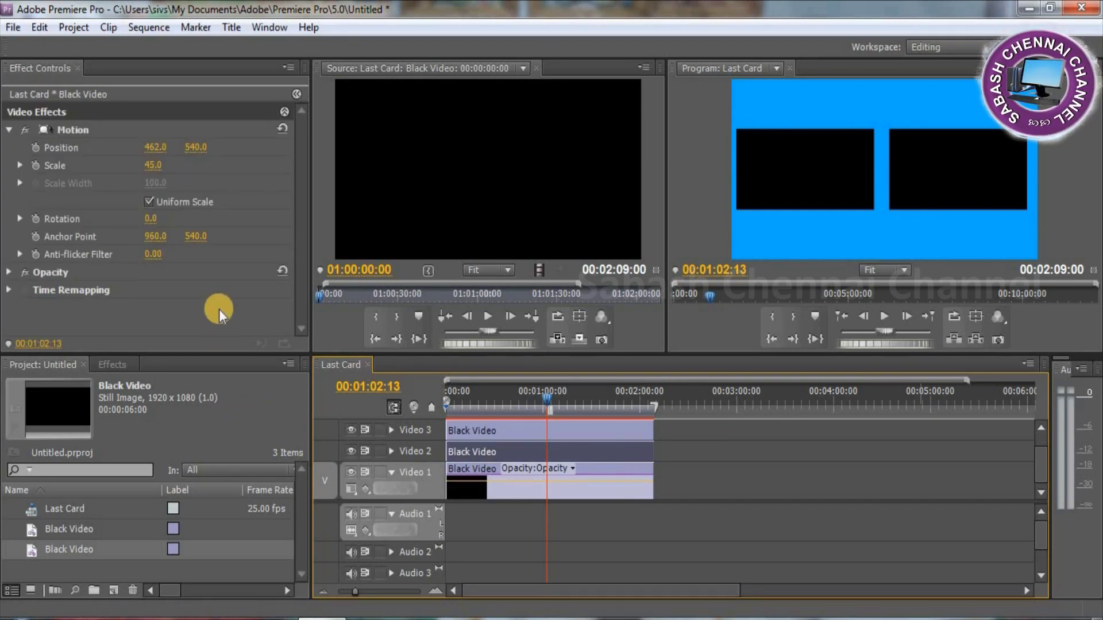
{"action": "left_click_drag", "start_coordinate": [1041, 466], "coordinate": [1041, 454]}
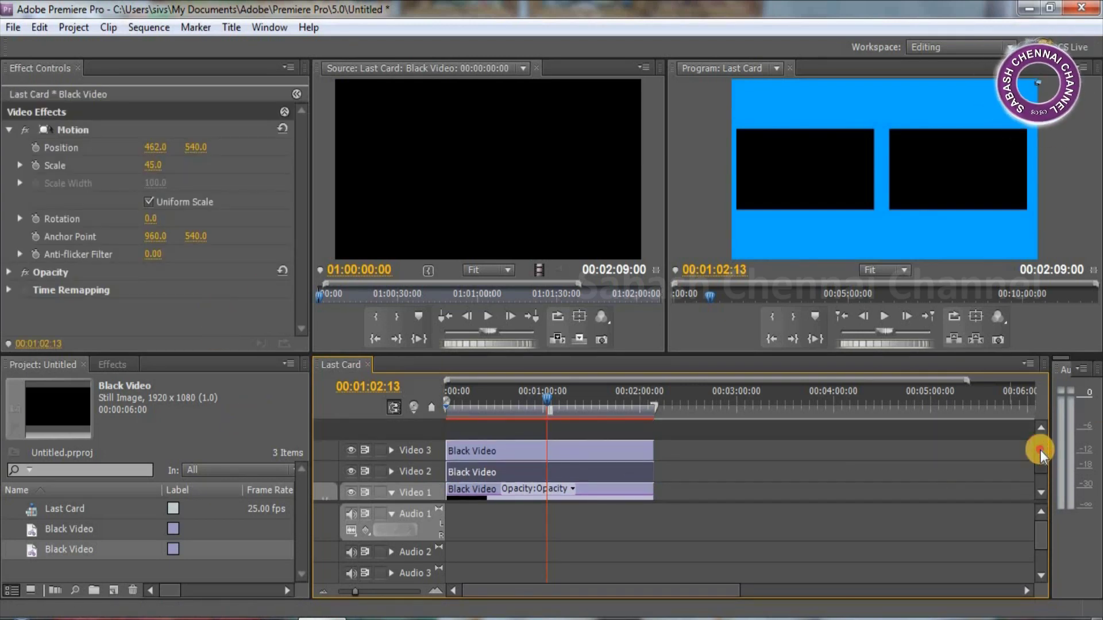
Import the video After 1 hour from the Export folder inside OK on Local Disk (E:).
{"action": "double_click", "coordinate": [103, 565]}
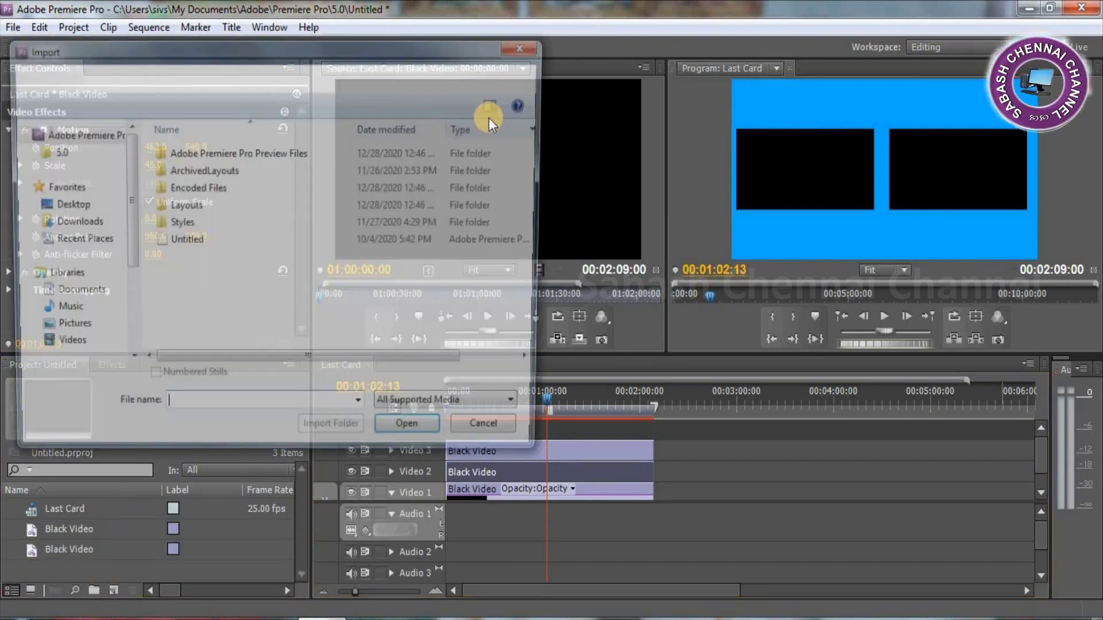
{"action": "left_click", "coordinate": [178, 75]}
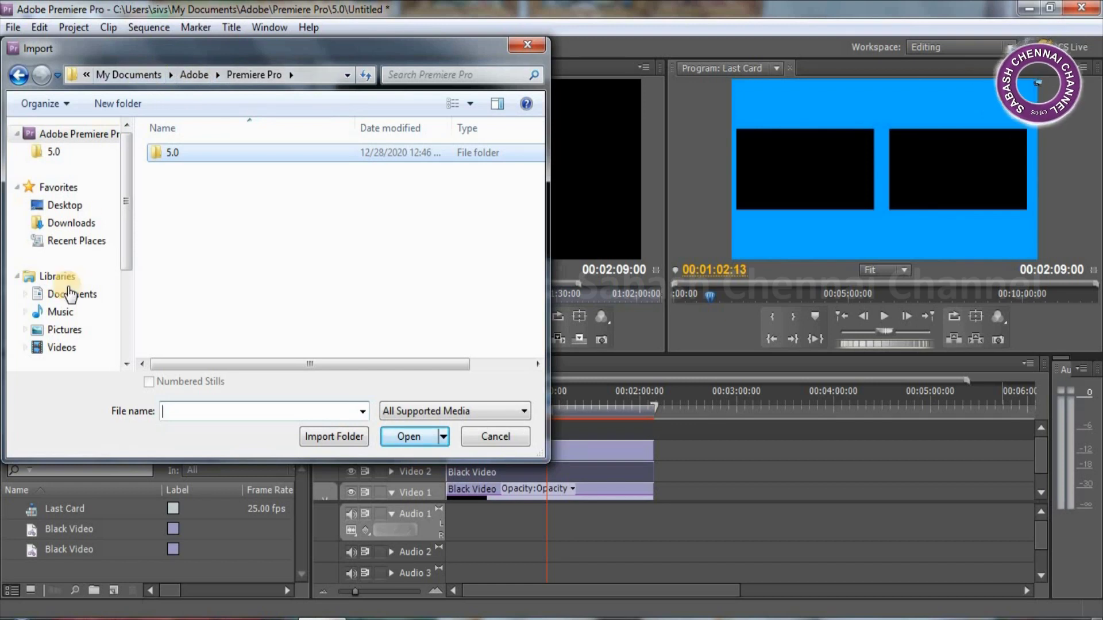
{"action": "left_click_drag", "start_coordinate": [125, 225], "coordinate": [119, 286]}
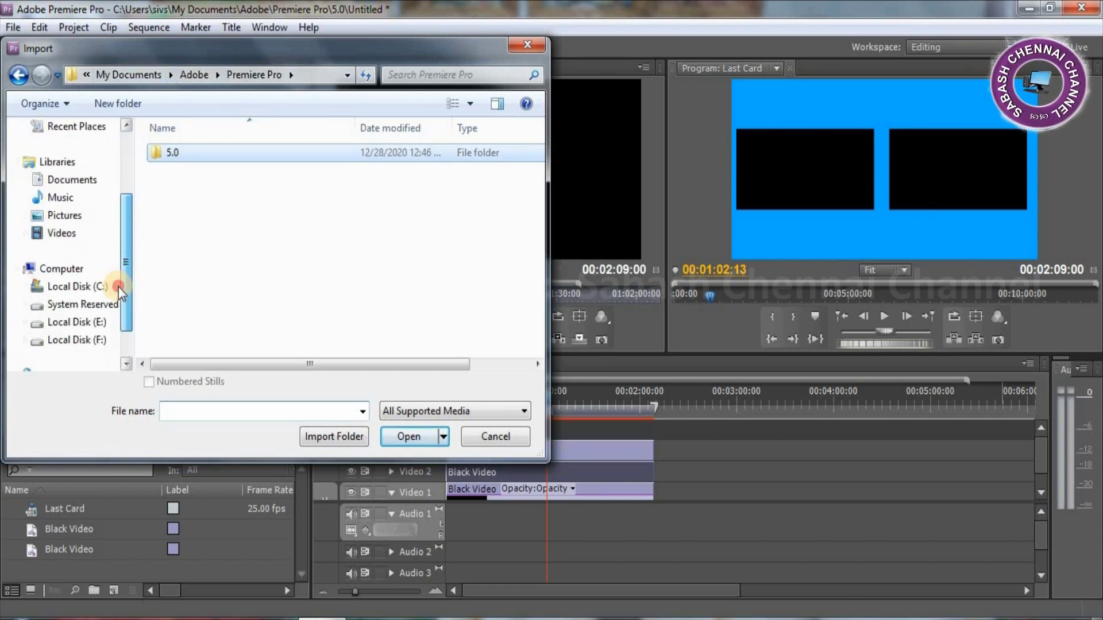
{"action": "left_click", "coordinate": [87, 322]}
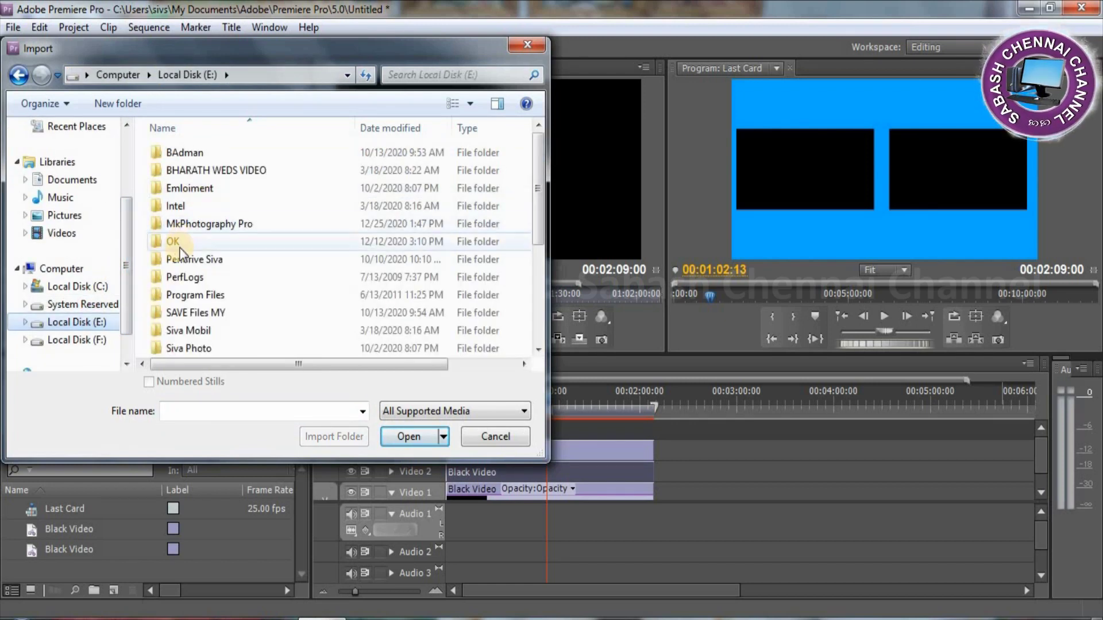
{"action": "double_click", "coordinate": [203, 242]}
{"action": "double_click", "coordinate": [206, 172]}
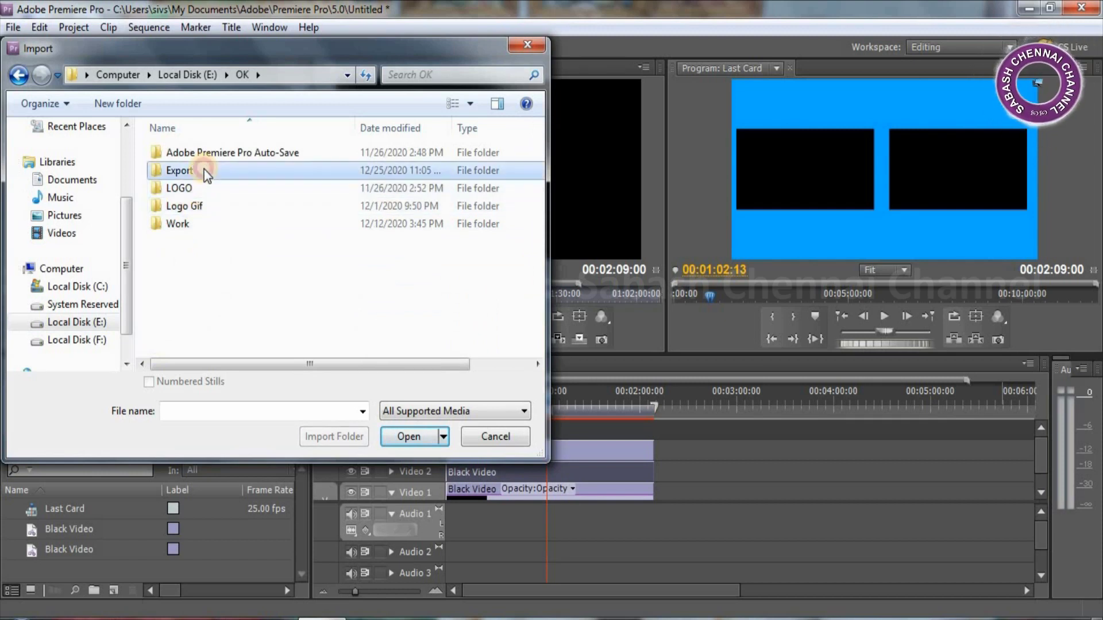
{"action": "left_click", "coordinate": [378, 208]}
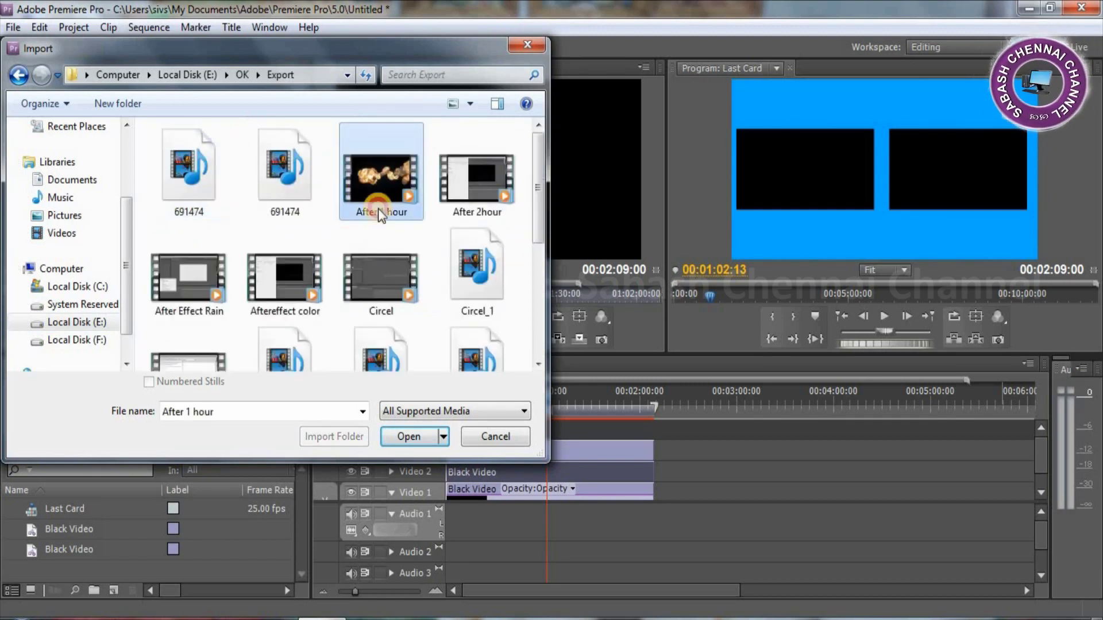
{"action": "left_click", "coordinate": [409, 436]}
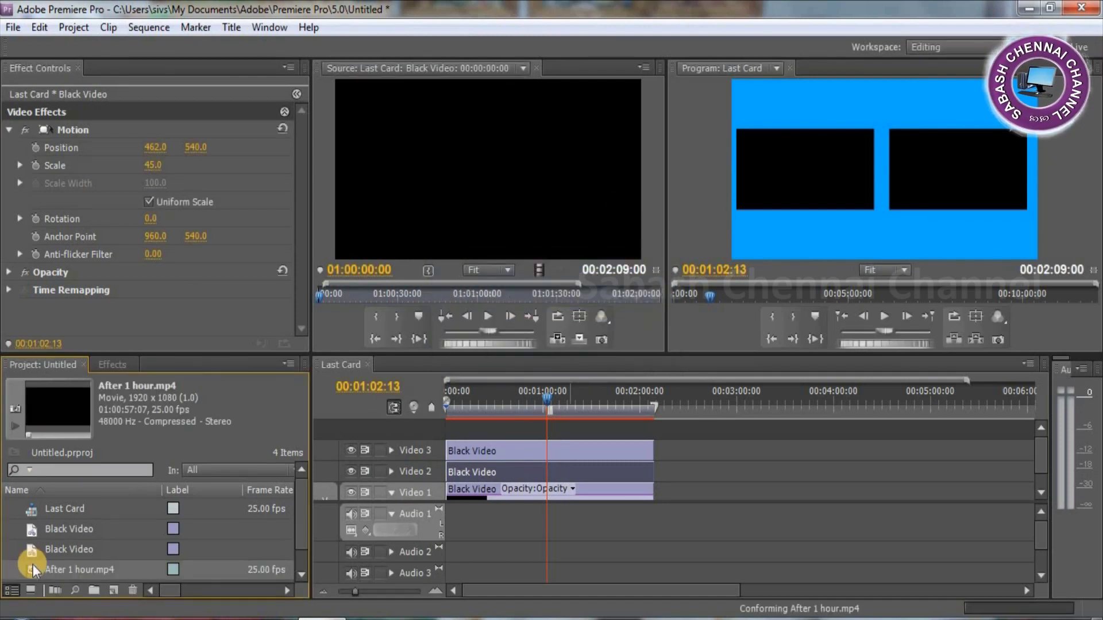
Mark the source out point of After 1 hour.mp4 at 00:00:23:05 and place its video on Video 4, fitted to the Black Video clips' span.
{"action": "double_click", "coordinate": [35, 570]}
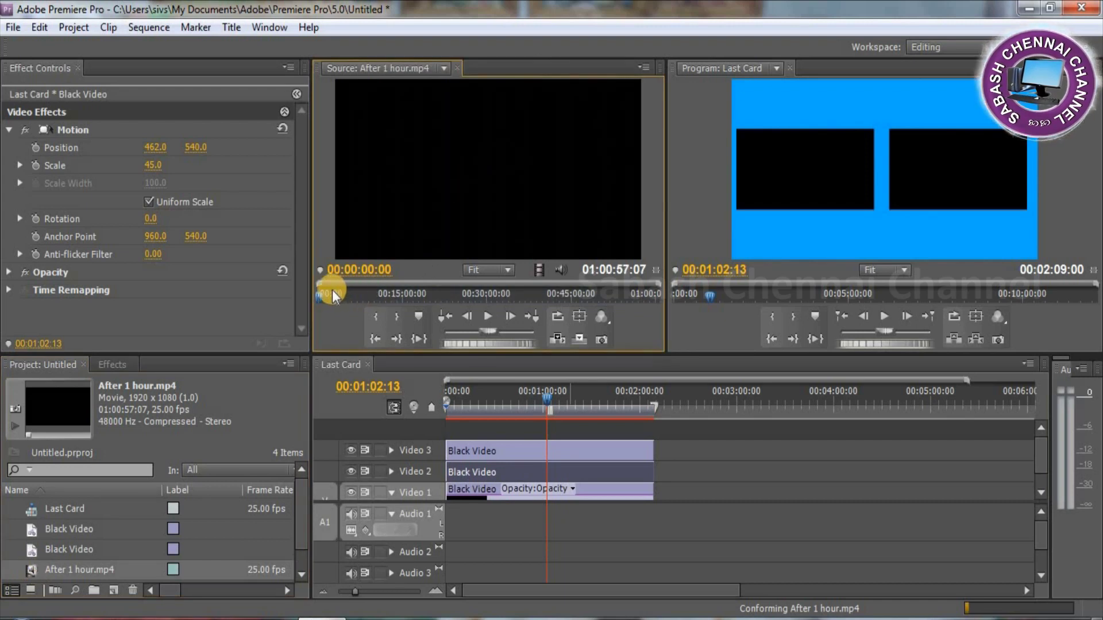
{"action": "mouse_move", "coordinate": [326, 294]}
{"action": "left_mouse_down"}
{"action": "mouse_move", "coordinate": [625, 296]}
{"action": "mouse_move", "coordinate": [302, 301]}
{"action": "mouse_move", "coordinate": [325, 297]}
{"action": "left_mouse_up"}
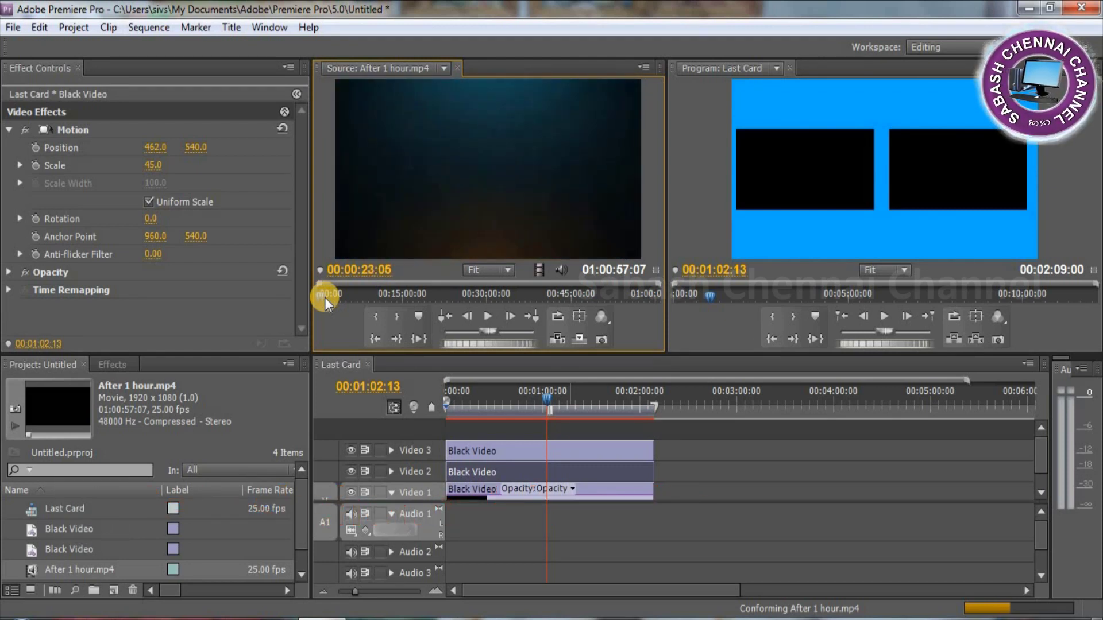
{"action": "key", "text": "o"}
{"action": "left_click_drag", "start_coordinate": [537, 271], "coordinate": [673, 428]}
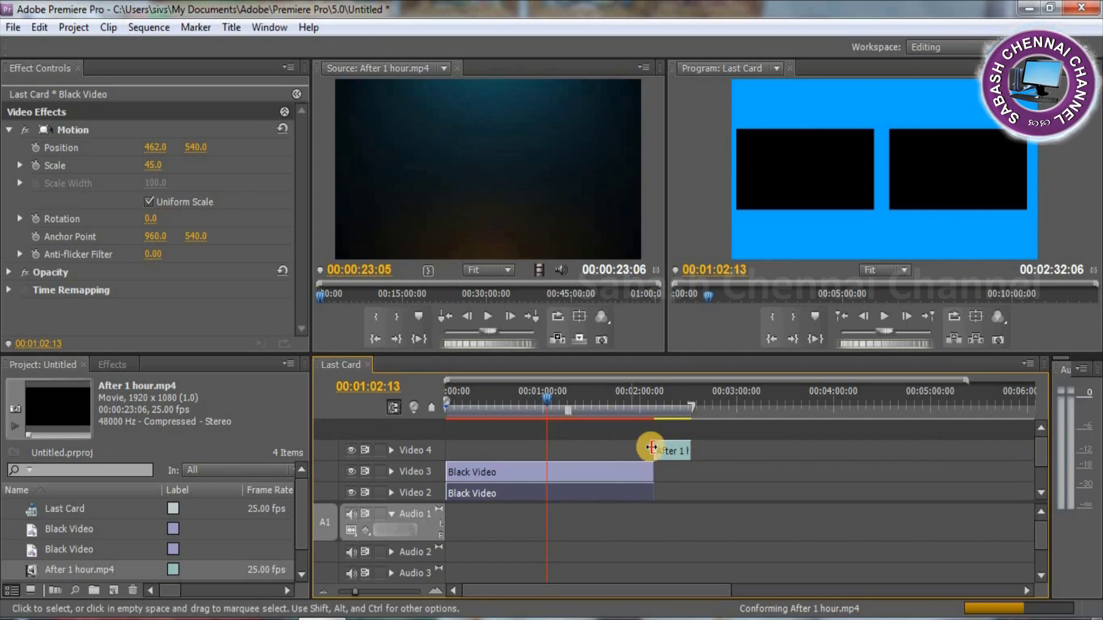
{"action": "mouse_move", "coordinate": [670, 450]}
{"action": "left_mouse_down"}
{"action": "mouse_move", "coordinate": [491, 438]}
{"action": "mouse_move", "coordinate": [462, 451]}
{"action": "mouse_move", "coordinate": [654, 450]}
{"action": "left_mouse_up"}
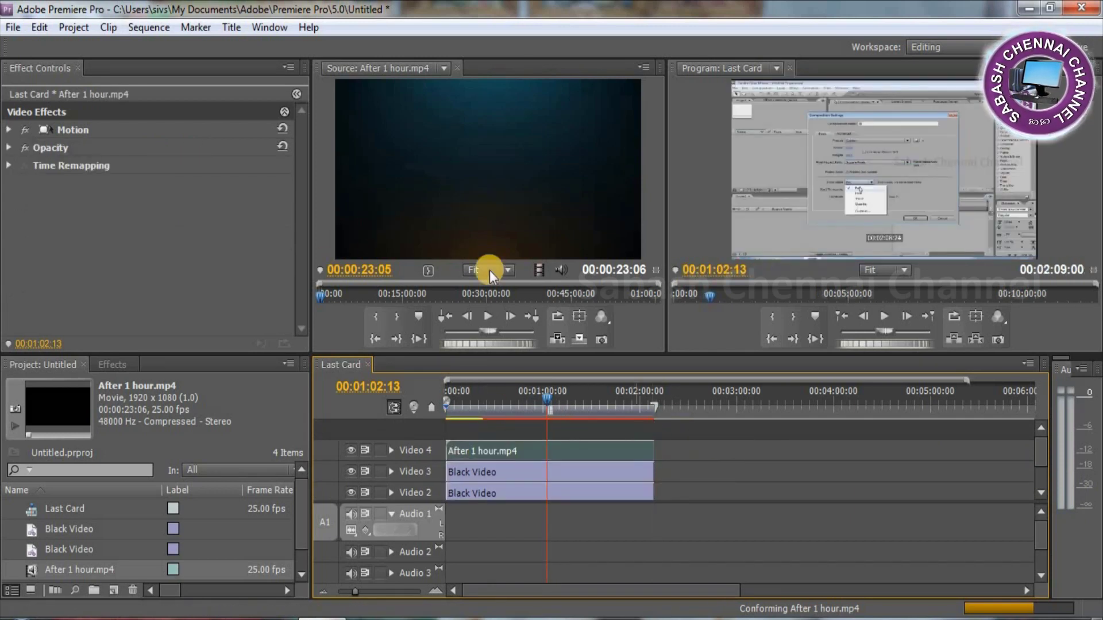
Mark another source section ending at 00:54:11:22 and place its video on Video 5, trimmed to match the Video 4 clip.
{"action": "left_click_drag", "start_coordinate": [485, 290], "coordinate": [620, 302]}
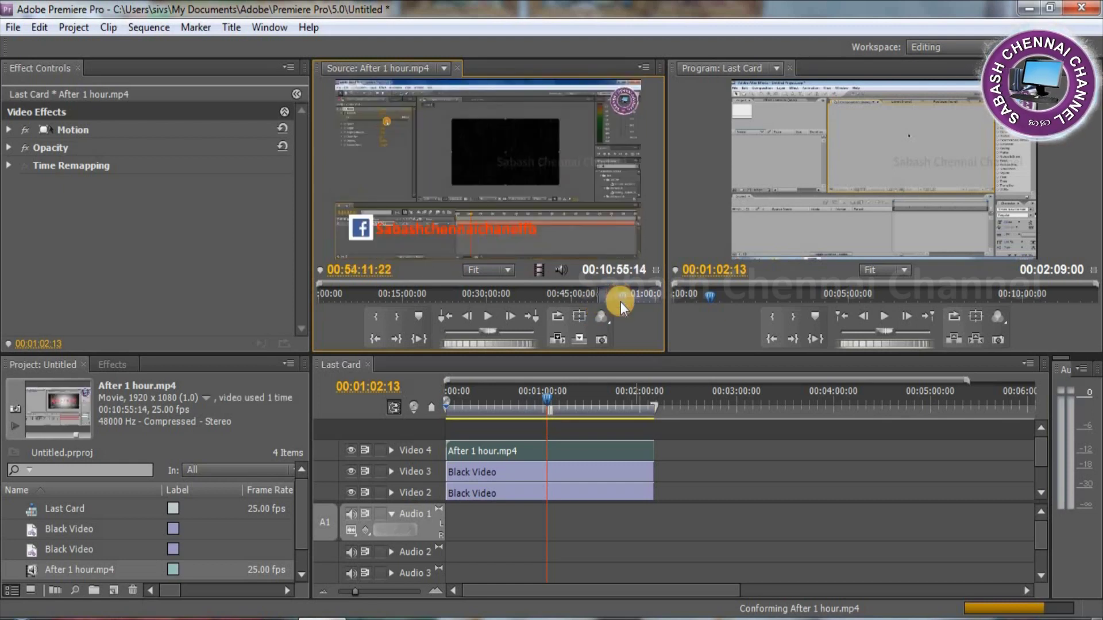
{"action": "left_click_drag", "start_coordinate": [521, 220], "coordinate": [571, 423]}
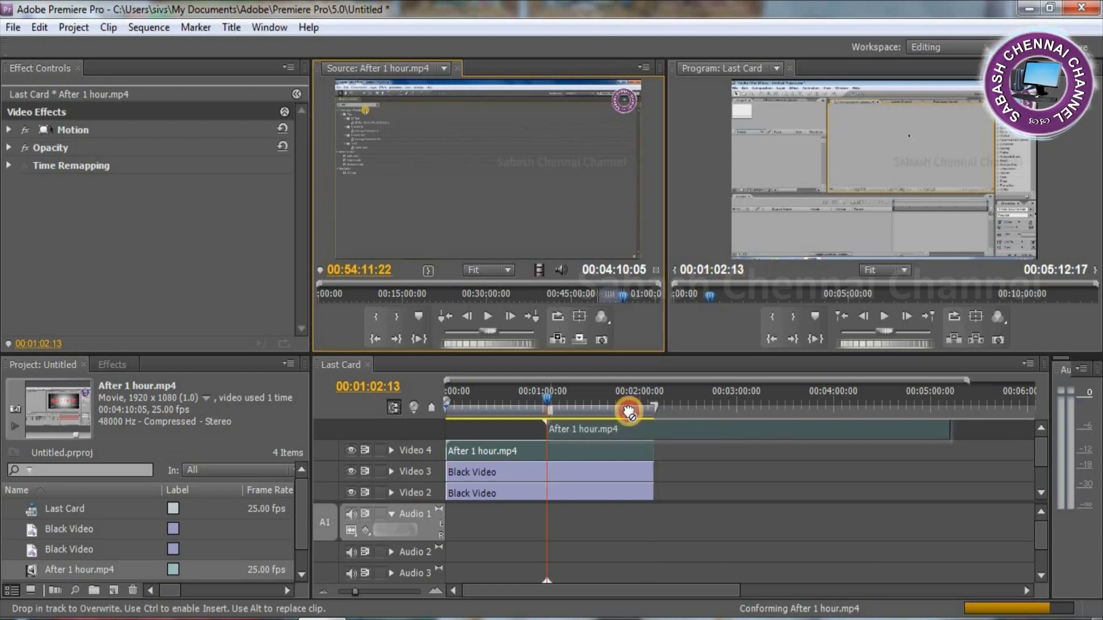
{"action": "left_click_drag", "start_coordinate": [1041, 463], "coordinate": [1041, 445]}
{"action": "left_click_drag", "start_coordinate": [829, 456], "coordinate": [650, 447]}
{"action": "left_click_drag", "start_coordinate": [848, 450], "coordinate": [652, 450]}
Copy the Motion settings of the Black Video clip on Video 3 and paste them onto the After 1 hour.mp4 clip on Video 4.
{"action": "left_click", "coordinate": [511, 455]}
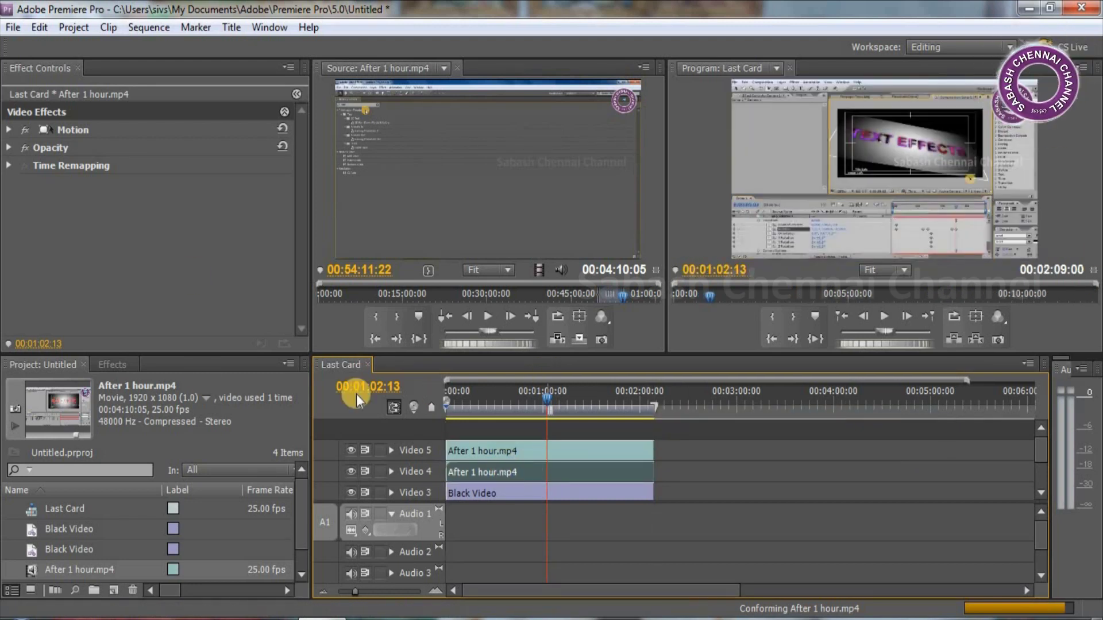
{"action": "left_click", "coordinate": [508, 492]}
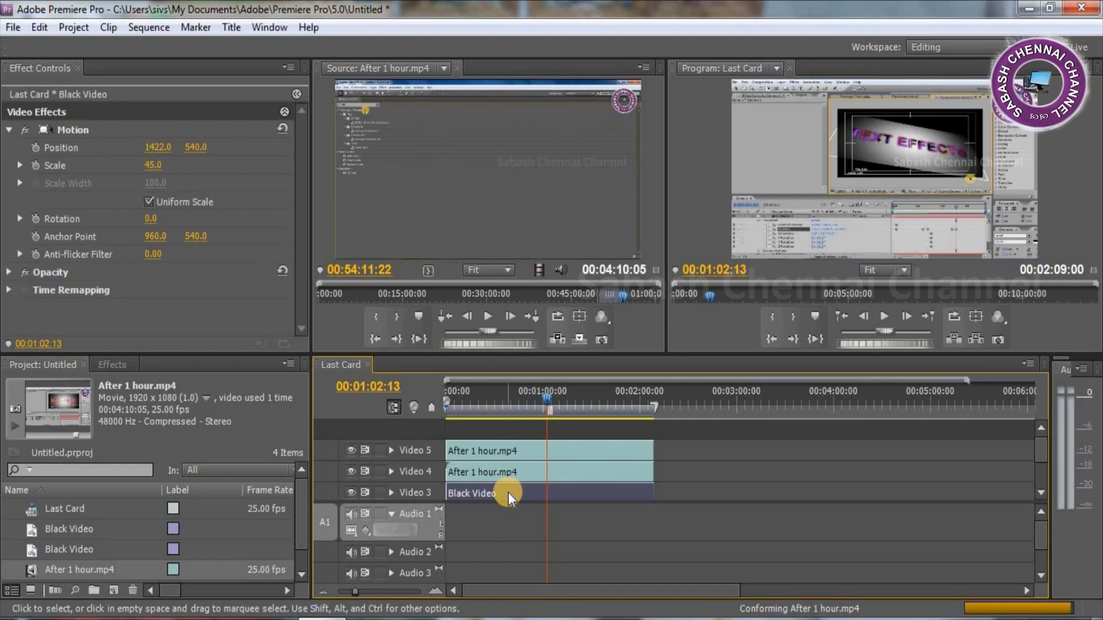
{"action": "left_click", "coordinate": [44, 132]}
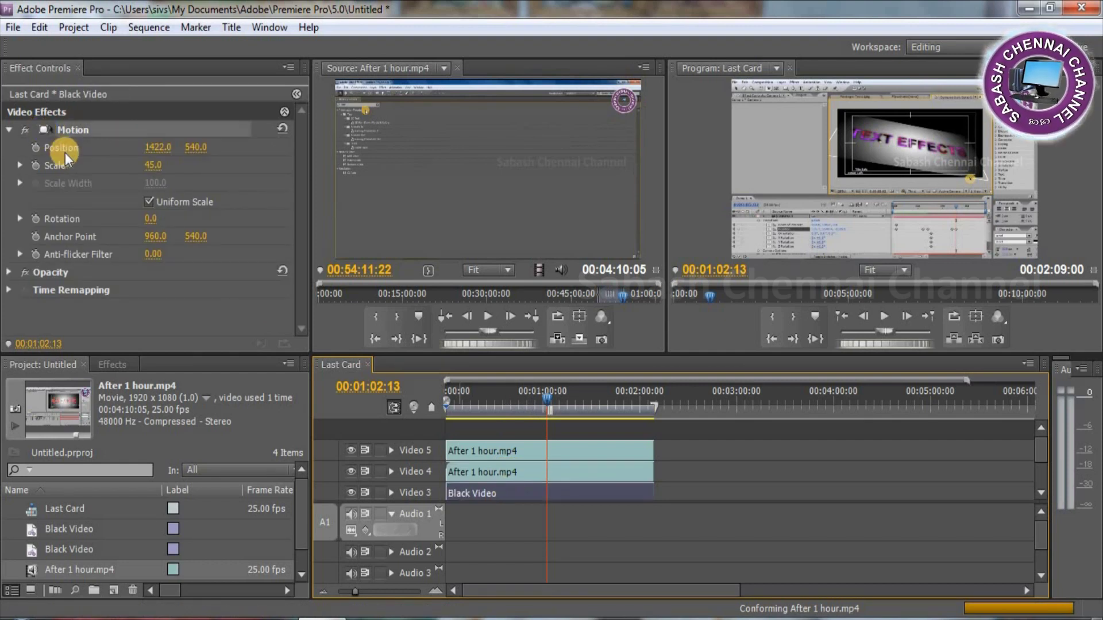
{"action": "right_click", "coordinate": [43, 132]}
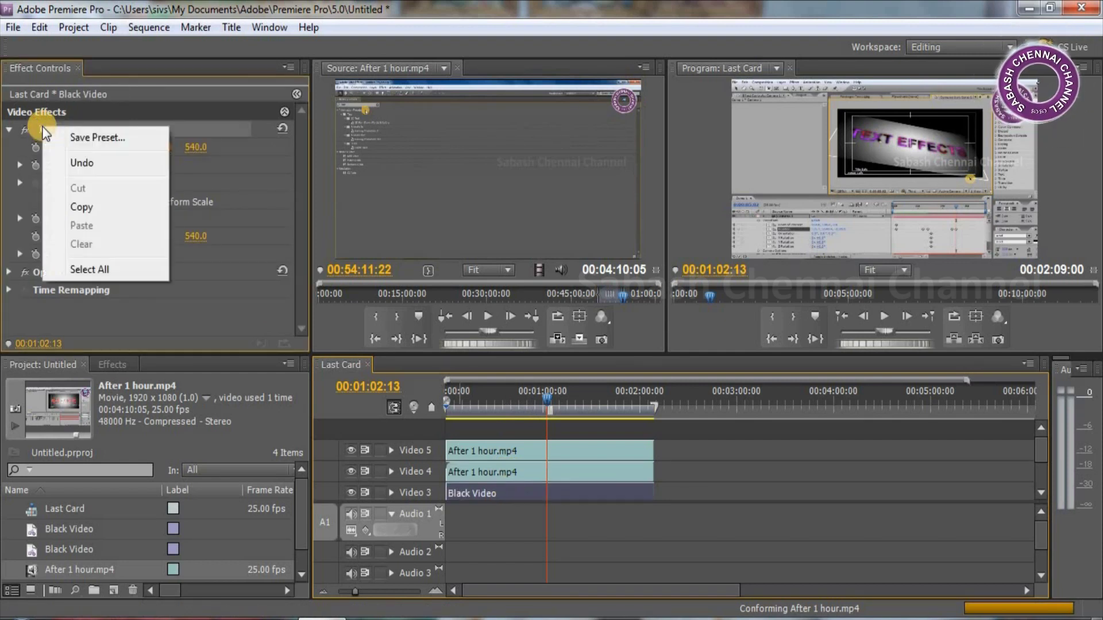
{"action": "left_click", "coordinate": [95, 208]}
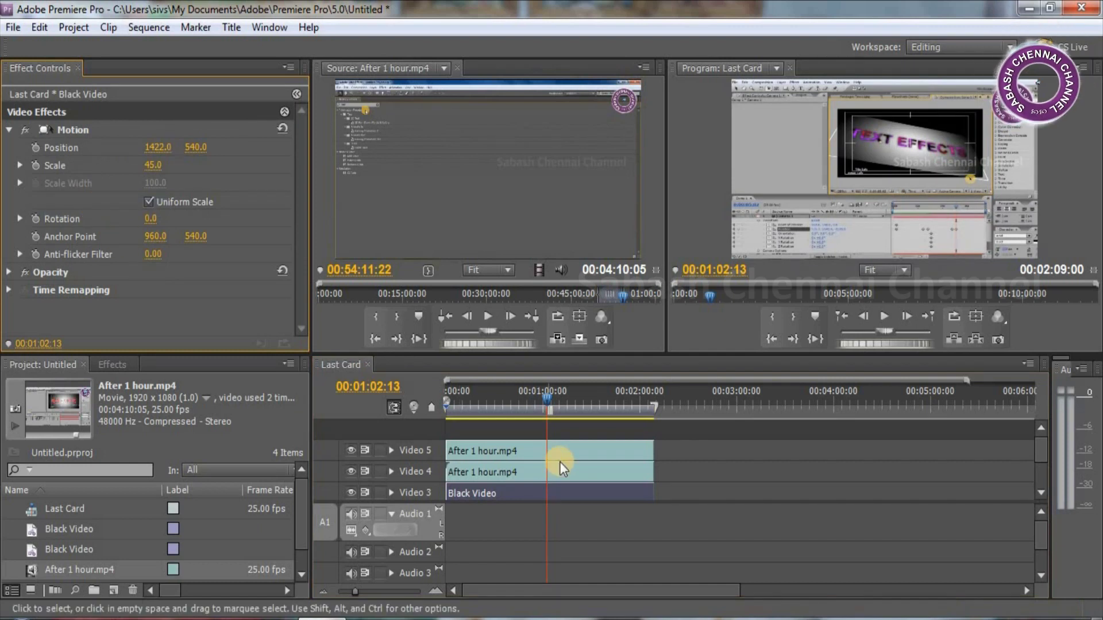
{"action": "left_click", "coordinate": [549, 468]}
{"action": "left_click", "coordinate": [31, 129]}
{"action": "right_click", "coordinate": [41, 130]}
{"action": "left_click", "coordinate": [102, 230]}
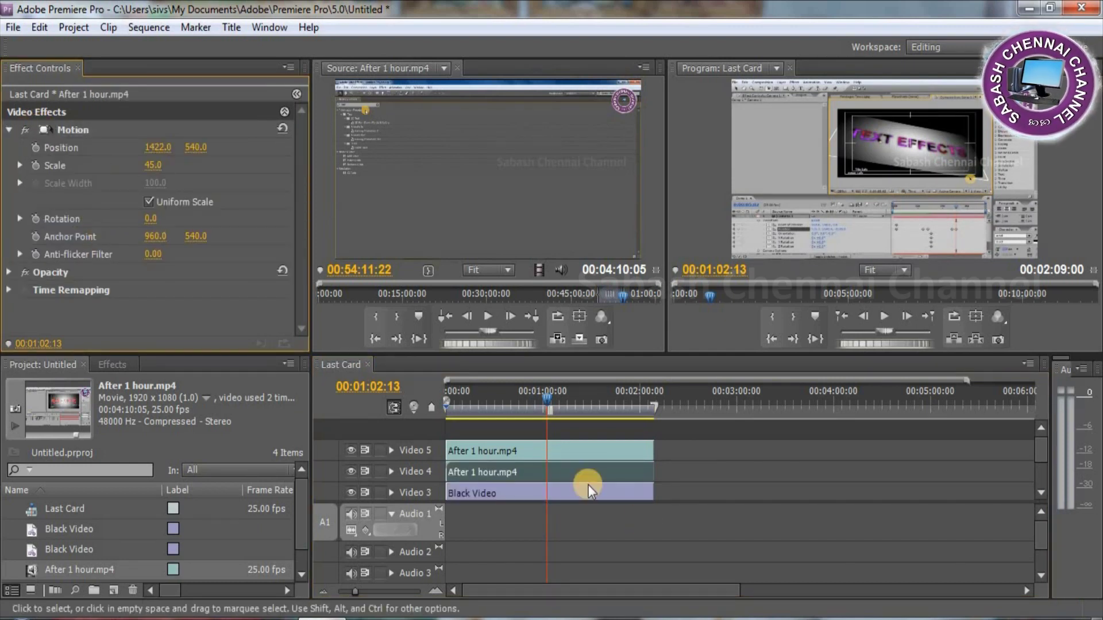
Paste the copied Motion settings onto the After 1 hour.mp4 clip on Video 5.
{"action": "left_click", "coordinate": [580, 452]}
{"action": "left_click", "coordinate": [43, 129]}
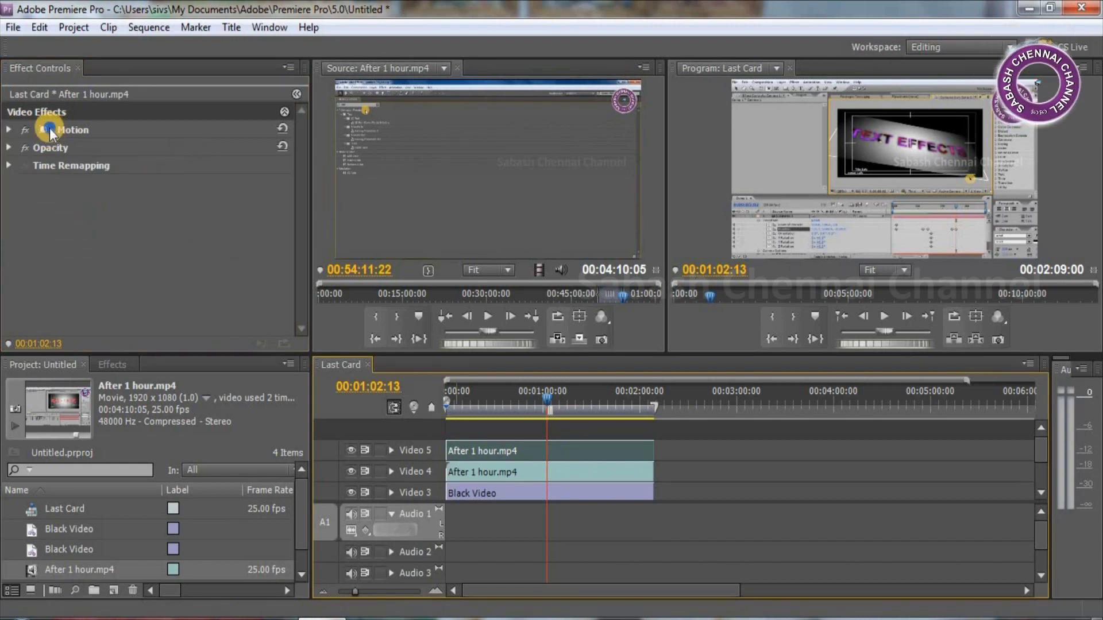
{"action": "right_click", "coordinate": [50, 129]}
{"action": "left_click", "coordinate": [87, 227]}
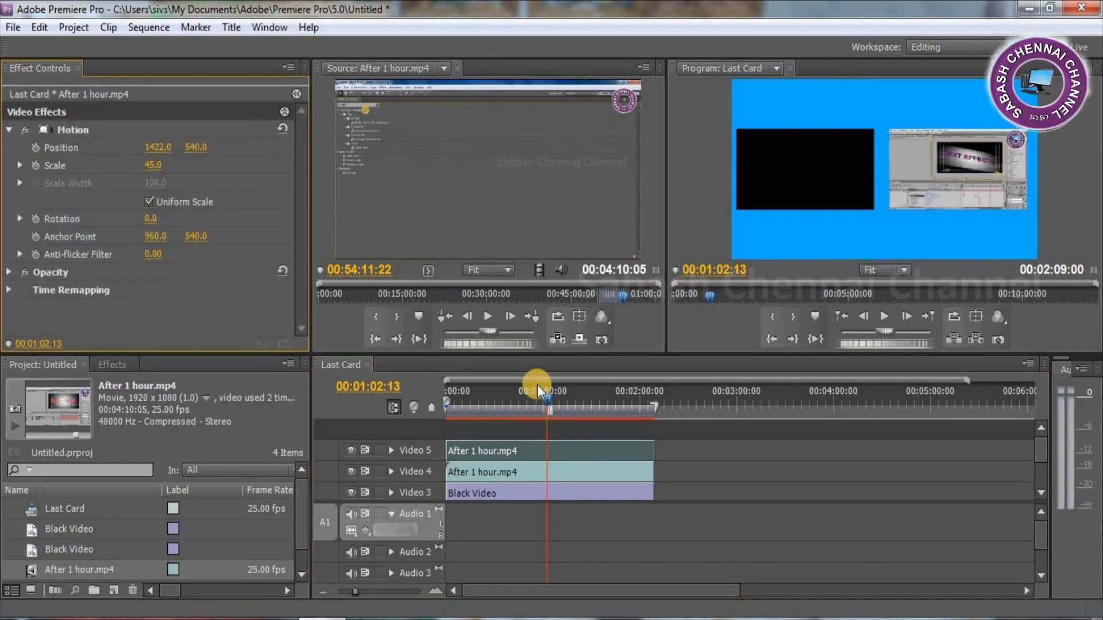
Shift the Video 4 clip horizontally over the left black placeholder and set the Video 5 clip's horizontal position to 1421.
{"action": "left_click", "coordinate": [564, 451]}
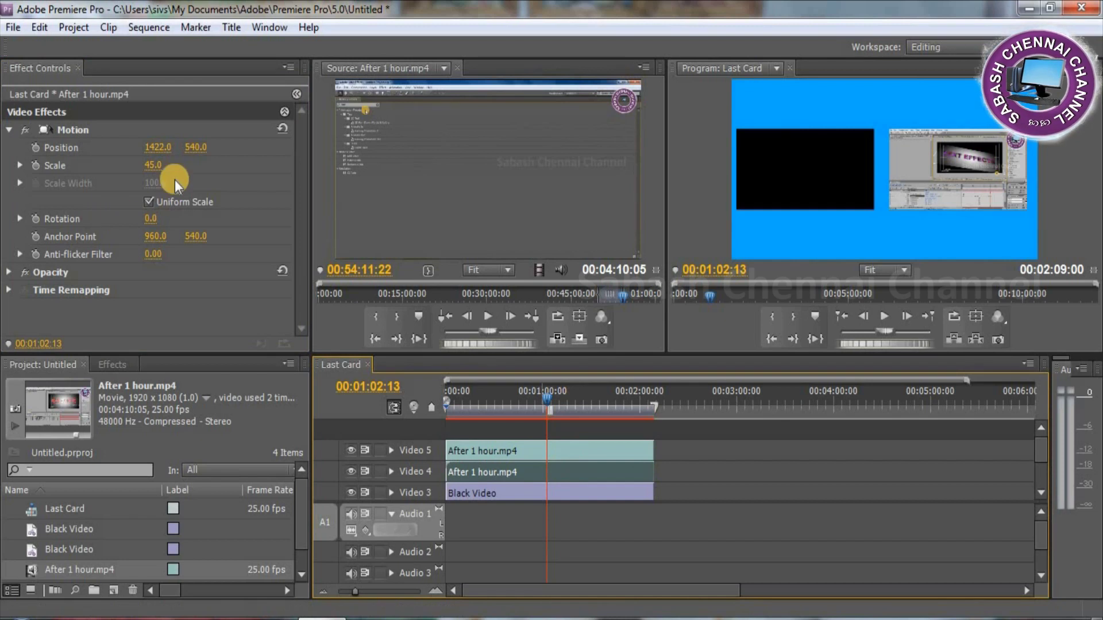
{"action": "left_click_drag", "start_coordinate": [163, 149], "coordinate": [140, 152]}
{"action": "left_click", "coordinate": [592, 477]}
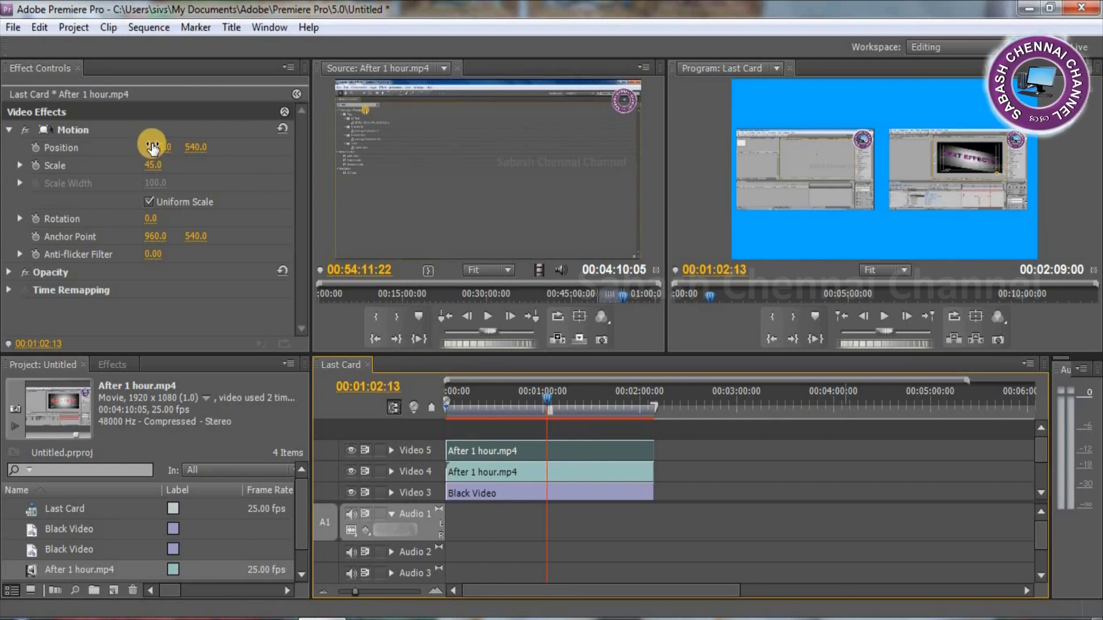
{"action": "mouse_move", "coordinate": [151, 145]}
{"action": "left_mouse_down"}
{"action": "mouse_move", "coordinate": [184, 144]}
{"action": "mouse_move", "coordinate": [160, 150]}
{"action": "left_mouse_up"}
Play the sequence from its start to preview both video frames, and return to the beginning.
{"action": "left_click_drag", "start_coordinate": [549, 409], "coordinate": [226, 391]}
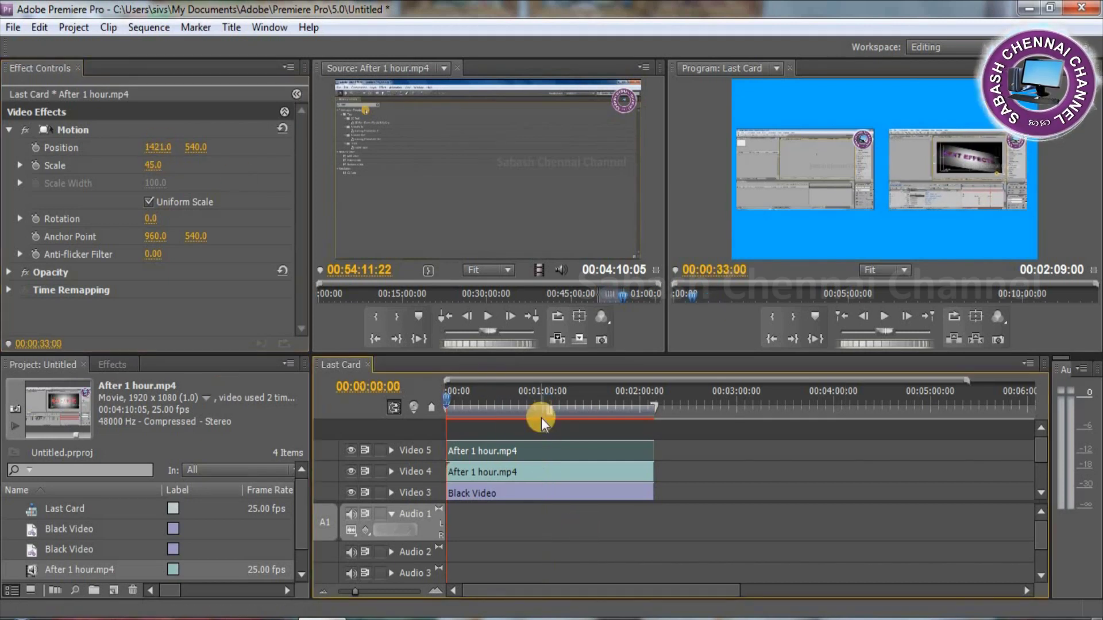
{"action": "key", "text": "space"}
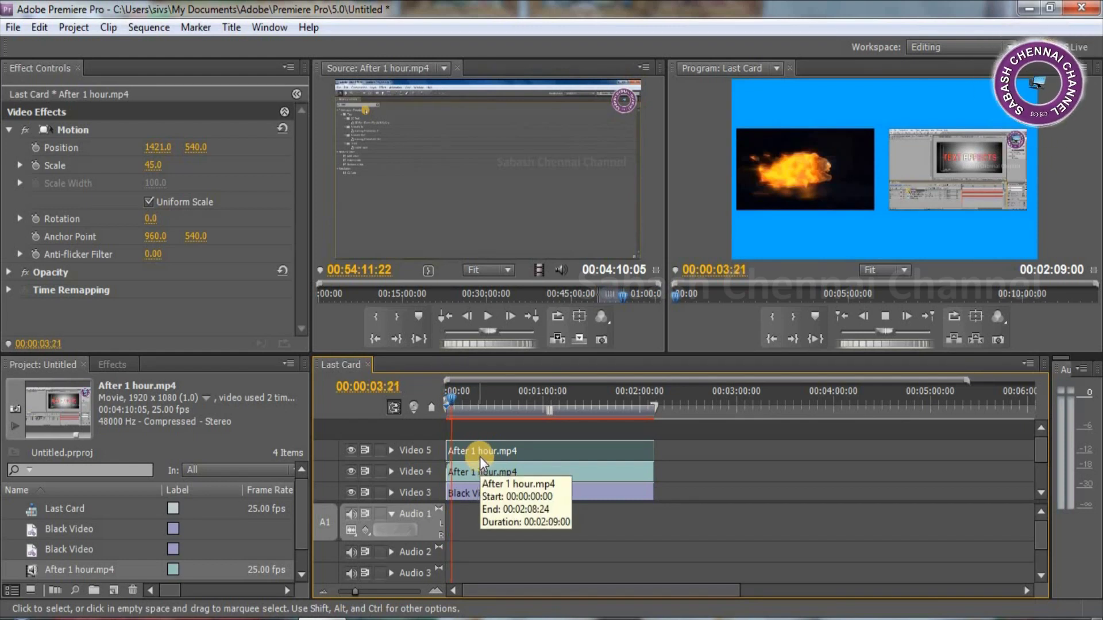
{"action": "key", "text": "Home"}
{"action": "left_click", "coordinate": [579, 439]}
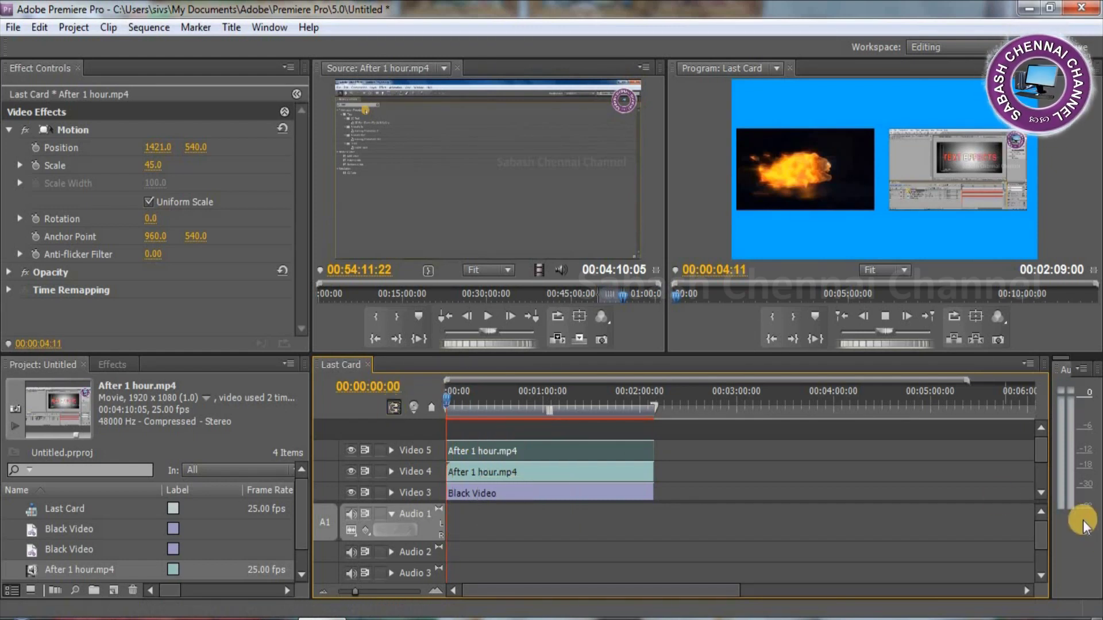
Enlarge the project item area and create a new title for the end card.
{"action": "right_click", "coordinate": [216, 574]}
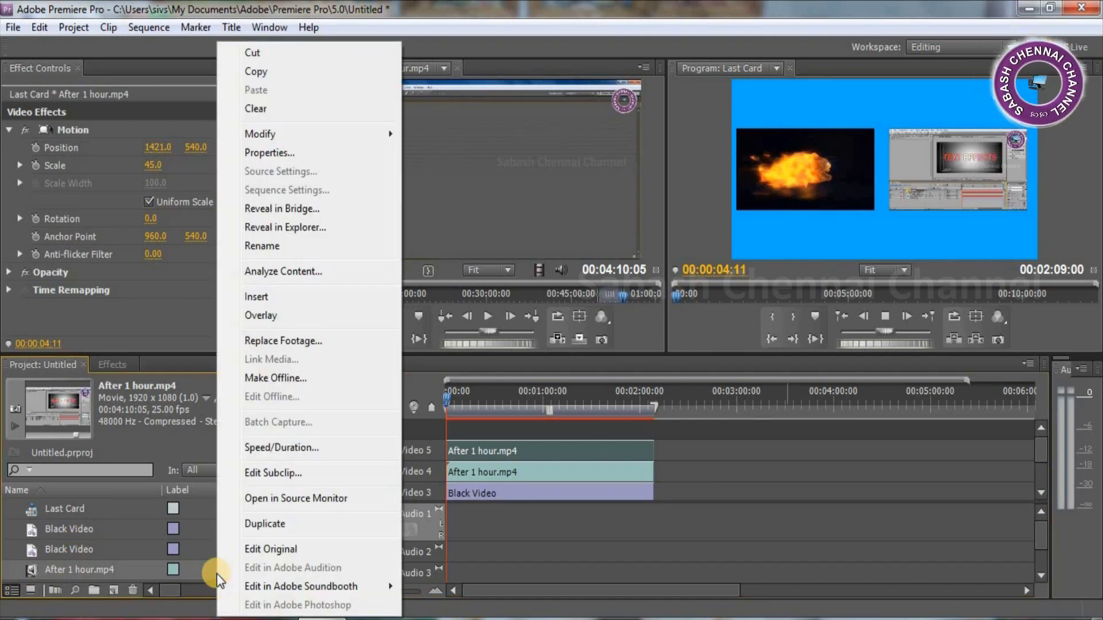
{"action": "left_click", "coordinate": [628, 526]}
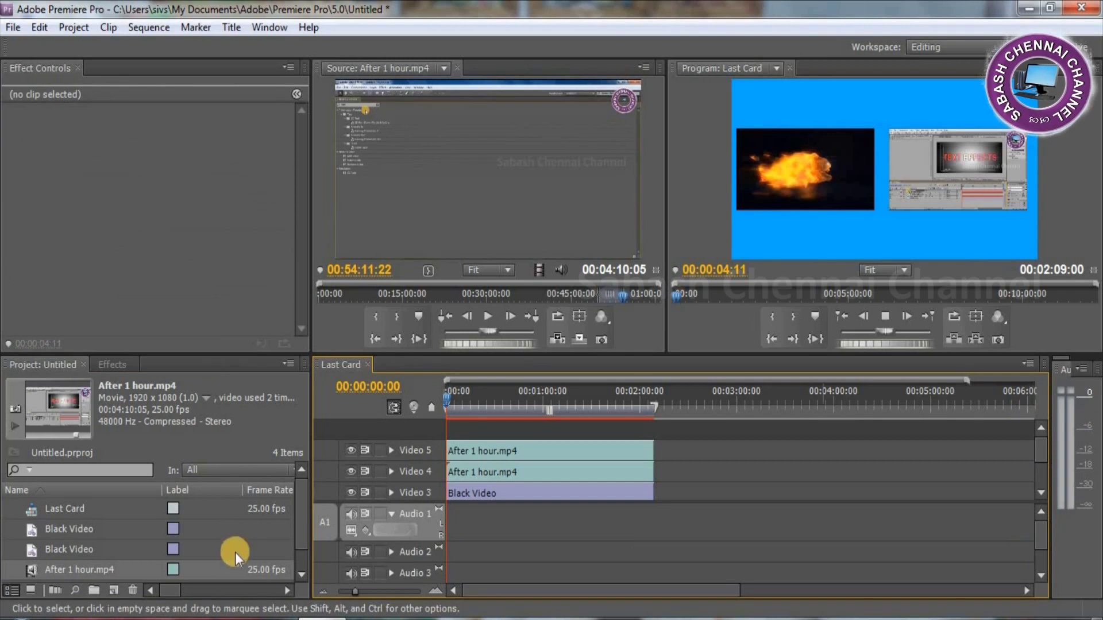
{"action": "left_click", "coordinate": [300, 546]}
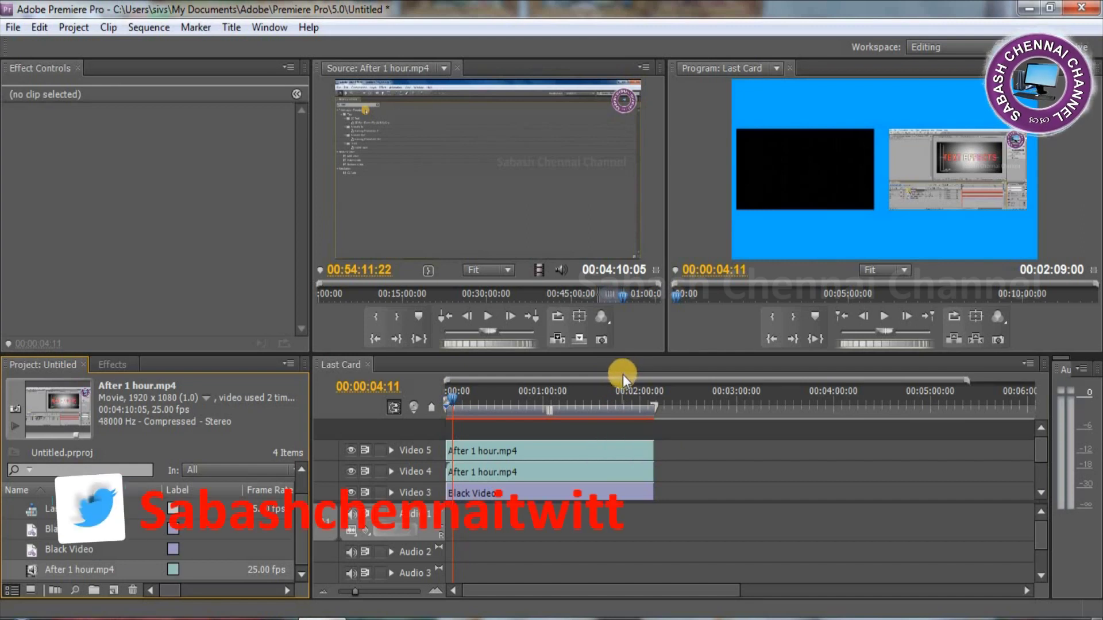
{"action": "left_click", "coordinate": [404, 382]}
{"action": "left_click_drag", "start_coordinate": [226, 355], "coordinate": [229, 306]}
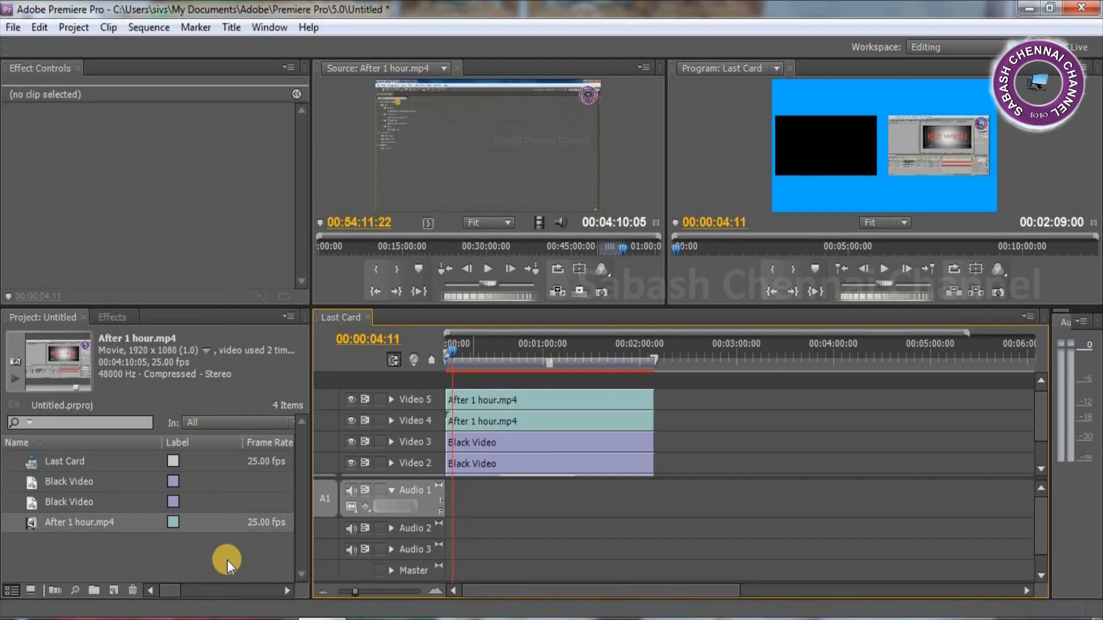
{"action": "right_click", "coordinate": [228, 552]}
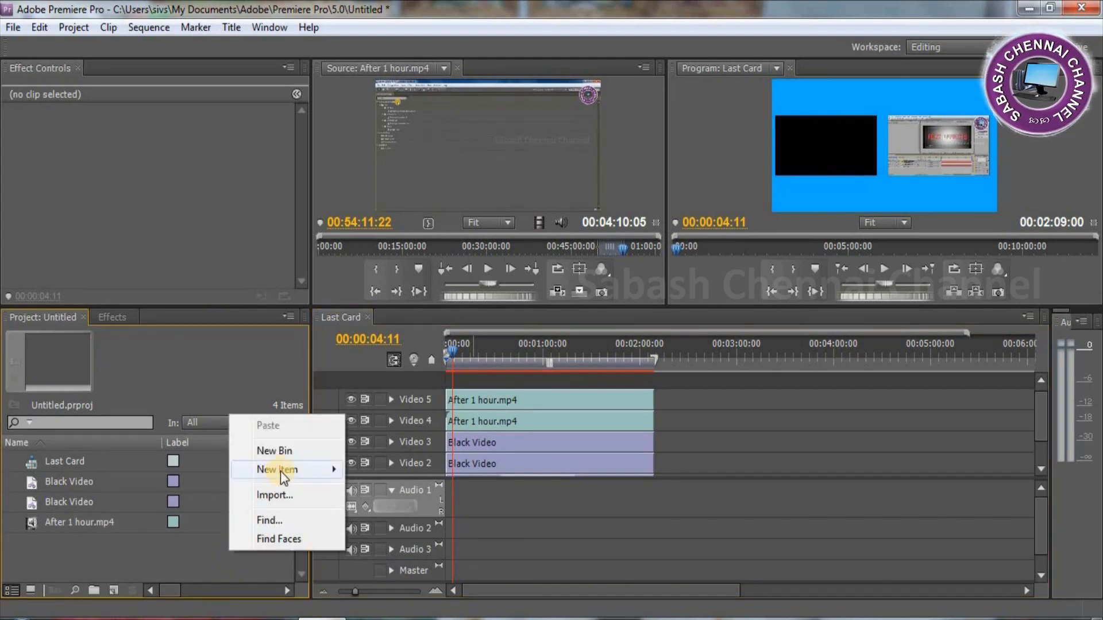
{"action": "mouse_move", "coordinate": [280, 471]}
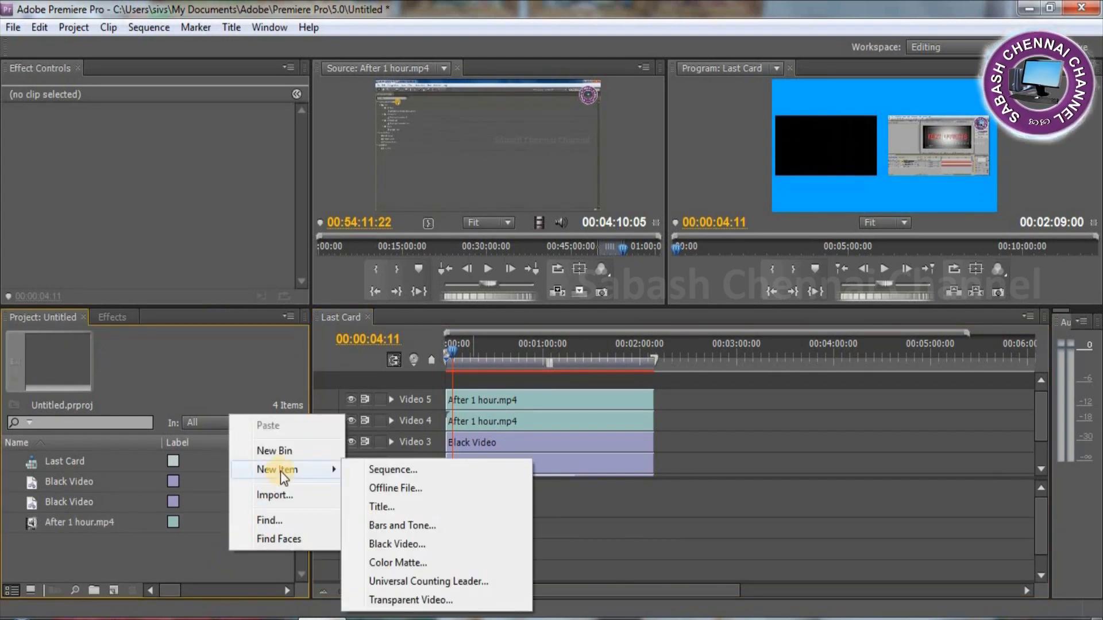
{"action": "left_click", "coordinate": [404, 507]}
{"action": "left_click", "coordinate": [573, 391]}
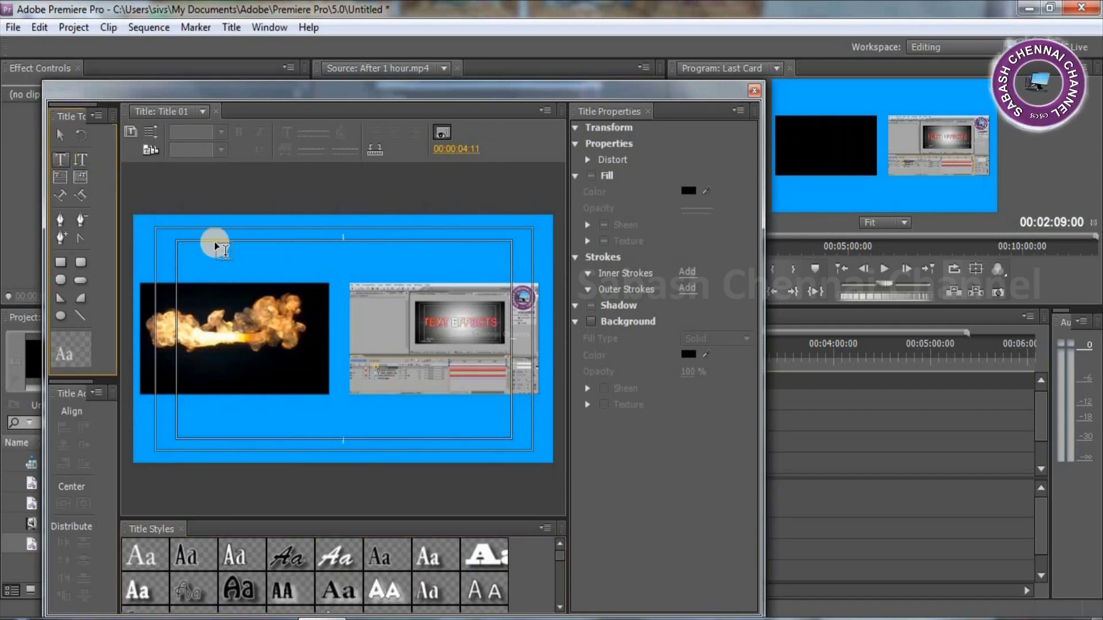
Add the text "Subscribe" to the title, above the left video frame.
{"action": "left_click", "coordinate": [182, 252]}
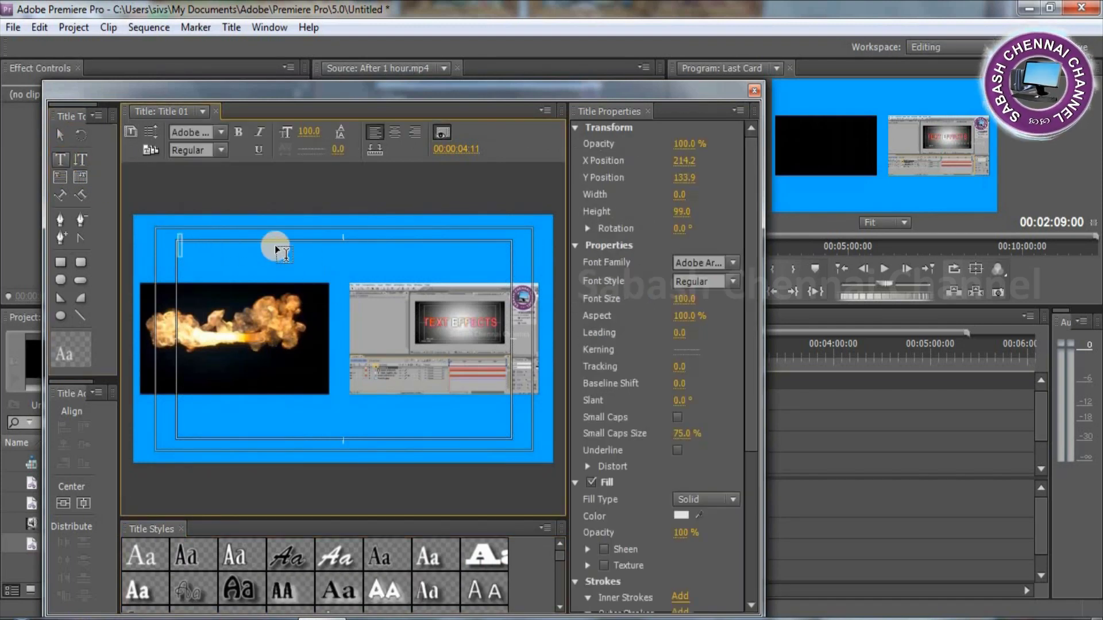
{"action": "type", "text": "Su"}
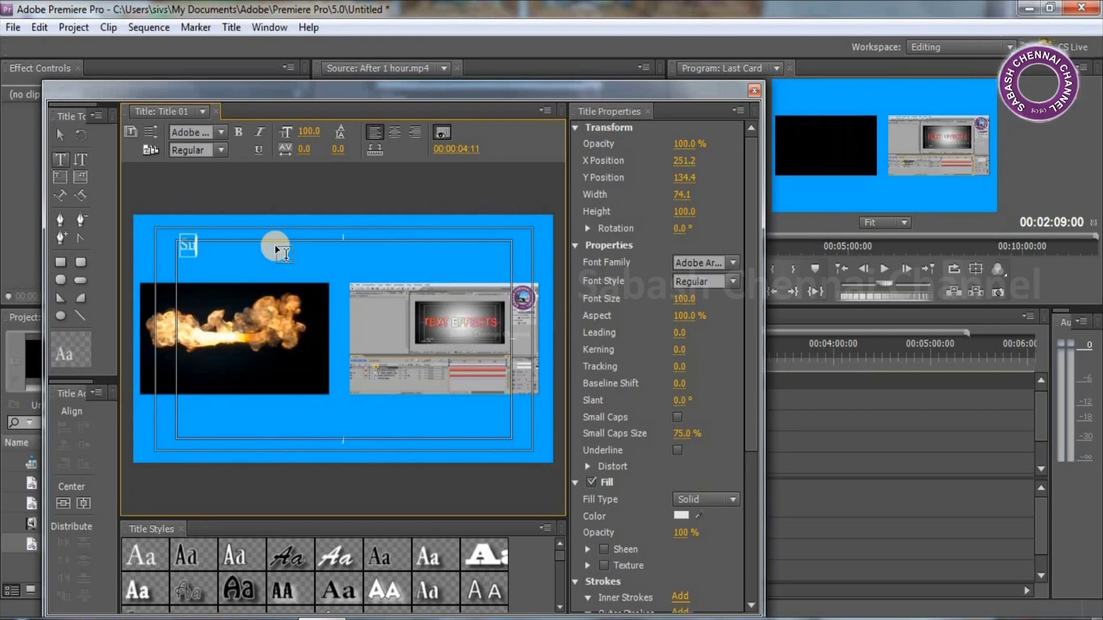
{"action": "type", "text": "ic"}
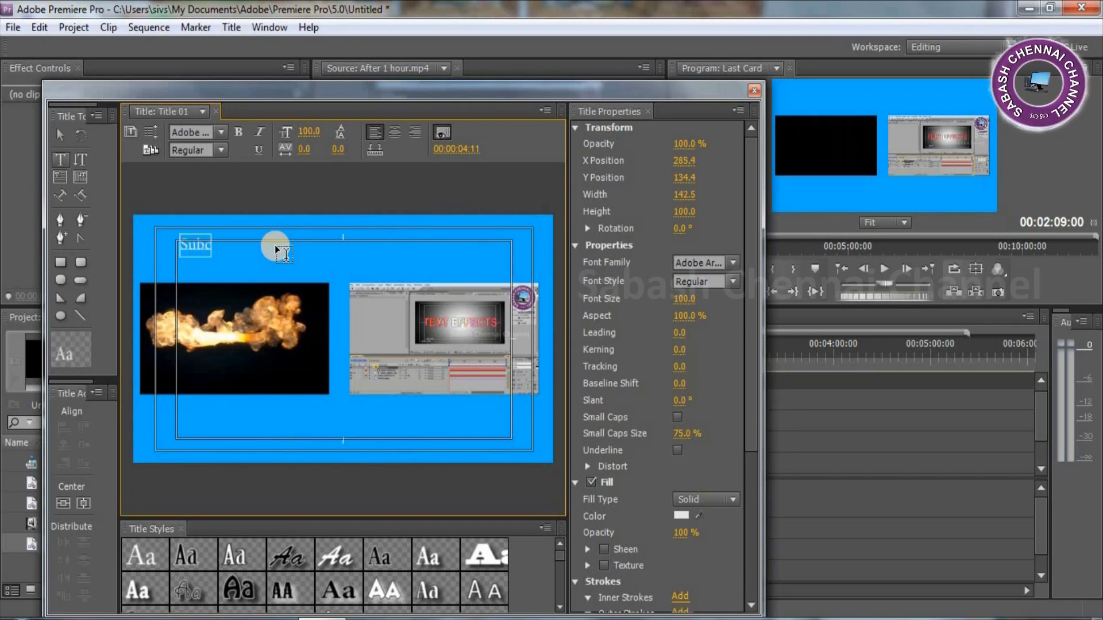
{"action": "key", "text": "BackSpace"}
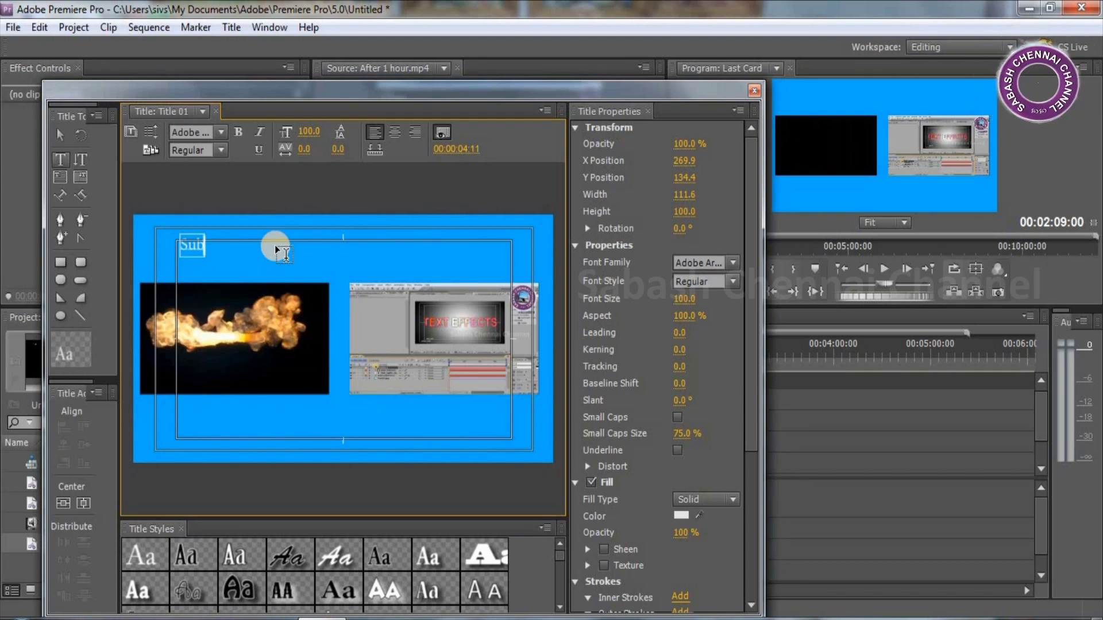
{"action": "type", "text": "crib"}
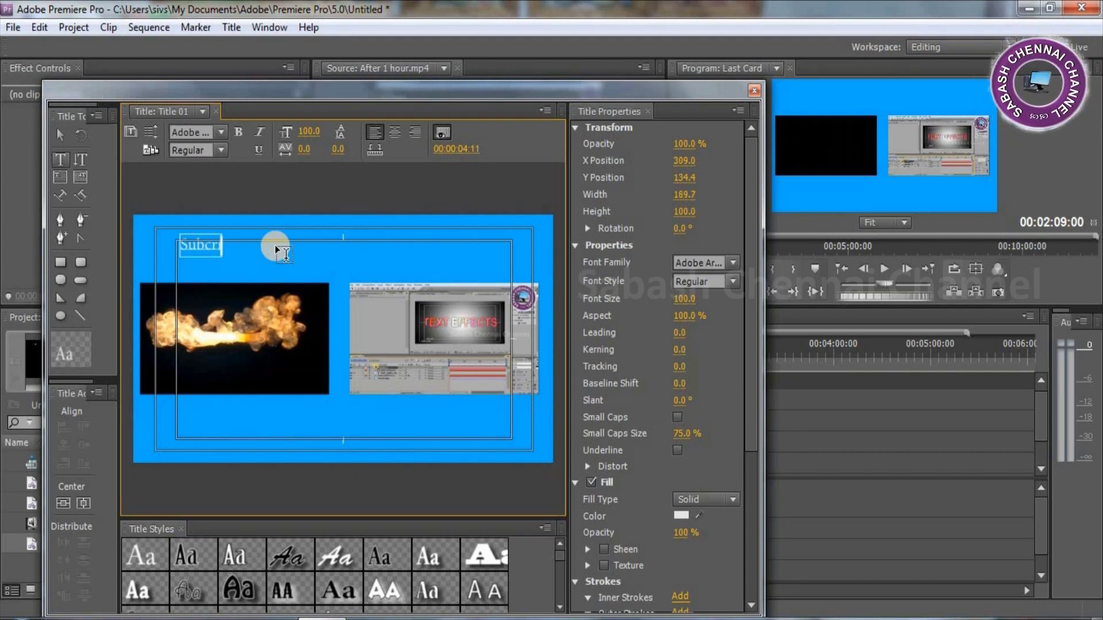
{"action": "type", "text": "e"}
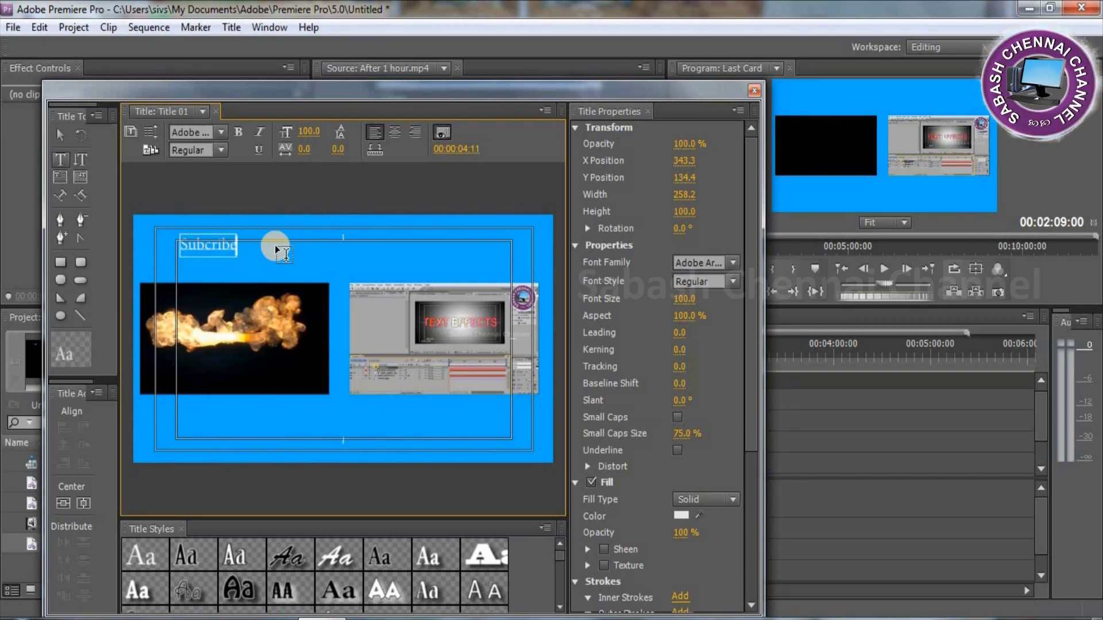
{"action": "key", "text": "BackSpace"}
{"action": "key", "text": "BackSpace"}
{"action": "key", "text": "BackSpace"}
{"action": "key", "text": "BackSpace"}
{"action": "key", "text": "BackSpace"}
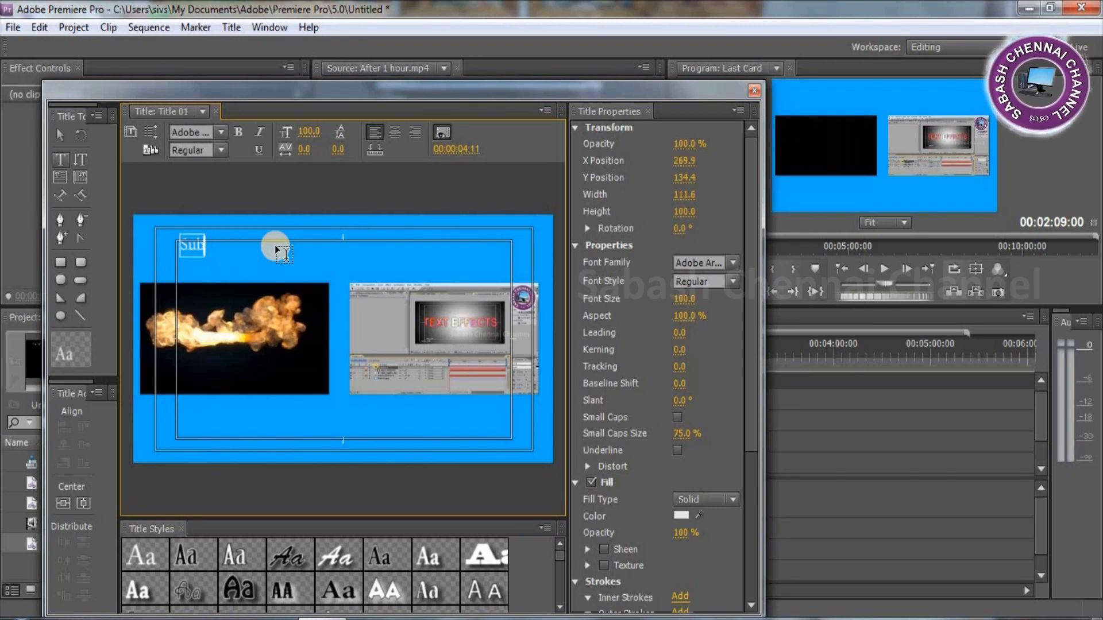
{"action": "type", "text": "sc"}
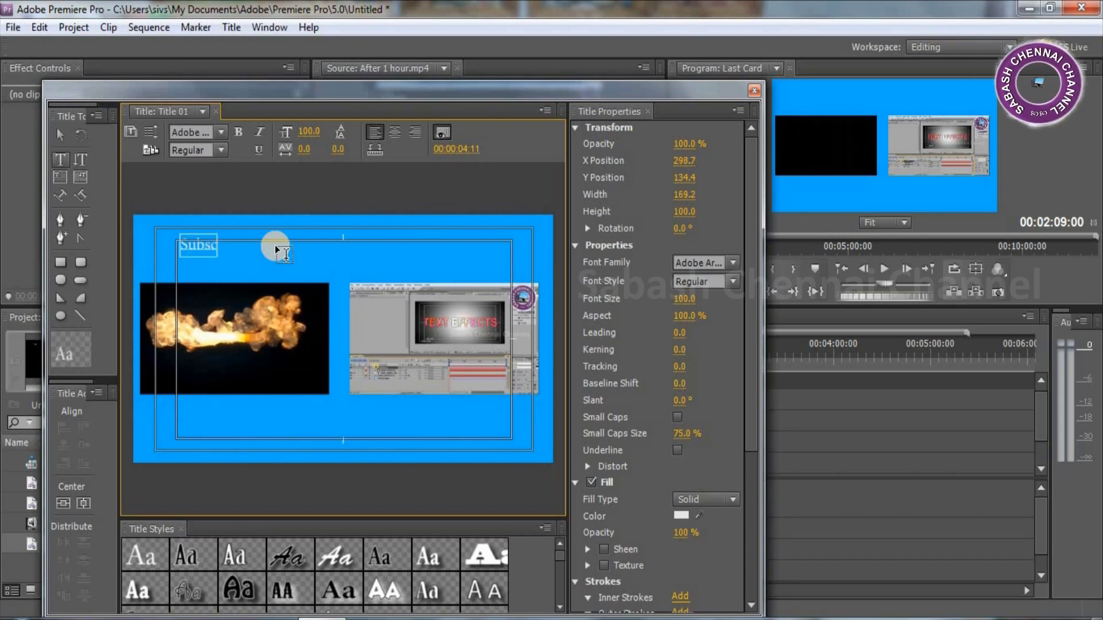
{"action": "type", "text": "rib"}
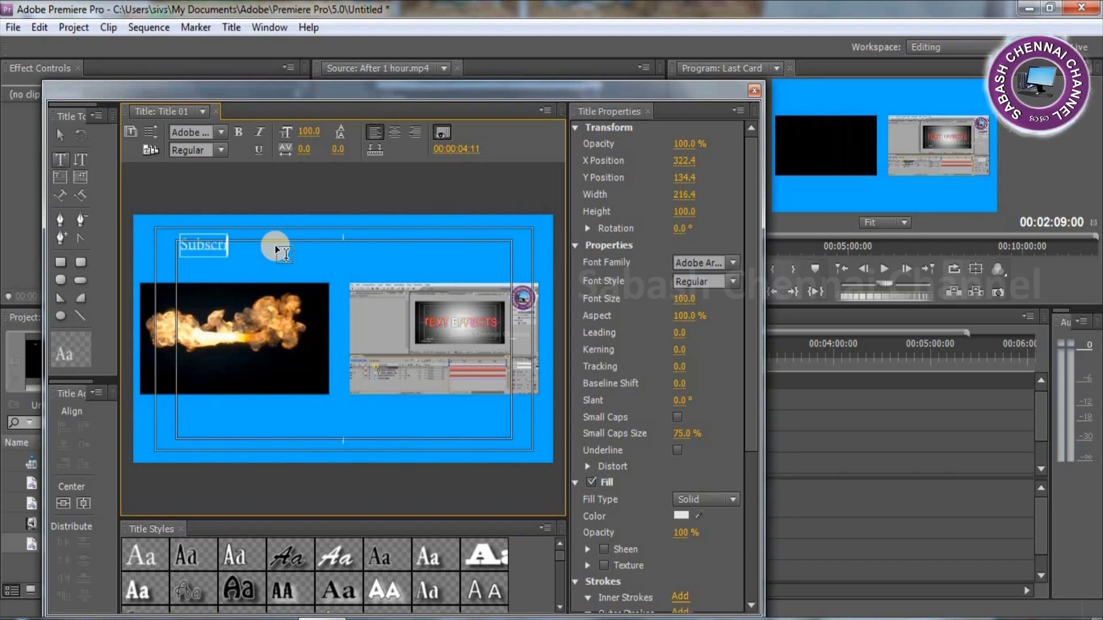
{"action": "type", "text": "e"}
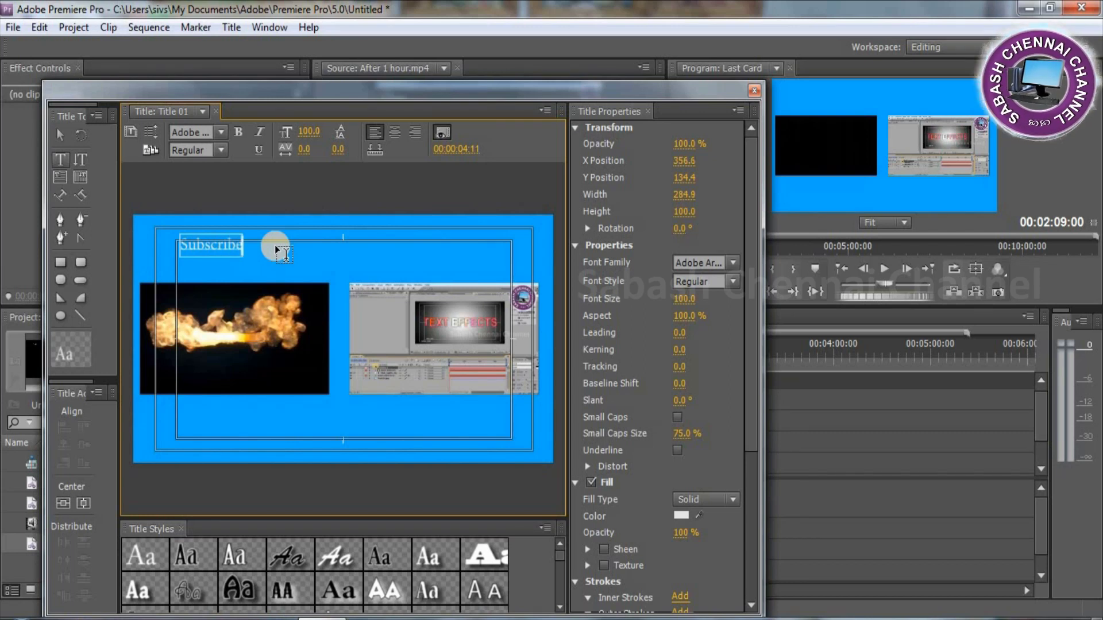
Enlarge the Subscribe text to a font size of about 174, filling the space above the left video, and close the title editor.
{"action": "left_click", "coordinate": [60, 136]}
{"action": "left_click", "coordinate": [192, 252]}
{"action": "left_click_drag", "start_coordinate": [216, 250], "coordinate": [275, 278]}
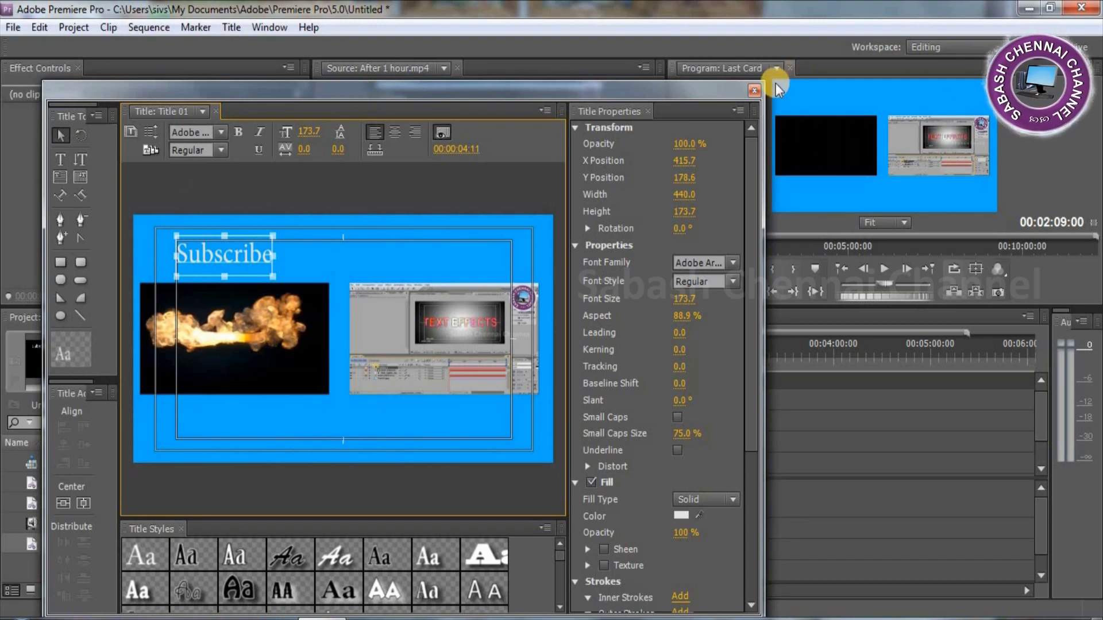
{"action": "left_click", "coordinate": [754, 91]}
Place Title 01 at the sequence start on a new track above Video 5 and extend it to the end of the other clips.
{"action": "left_click_drag", "start_coordinate": [34, 548], "coordinate": [437, 384]}
{"action": "scroll", "coordinate": [1040, 432], "scroll_direction": "down", "scroll_amount": 1}
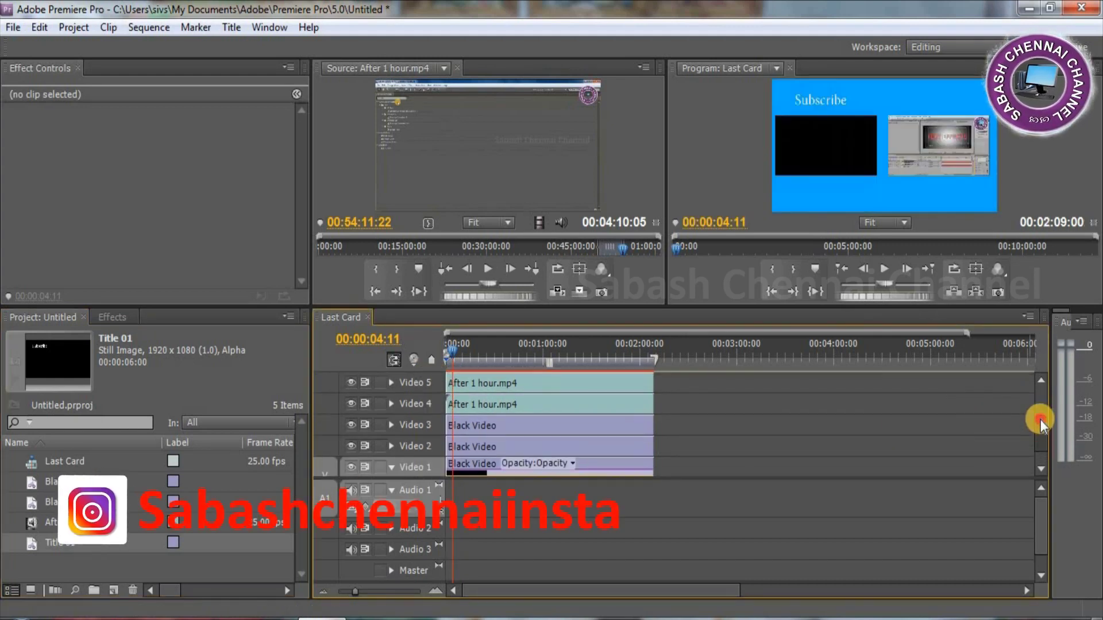
{"action": "left_click_drag", "start_coordinate": [1040, 419], "coordinate": [1037, 407]}
{"action": "left_click_drag", "start_coordinate": [499, 394], "coordinate": [653, 394]}
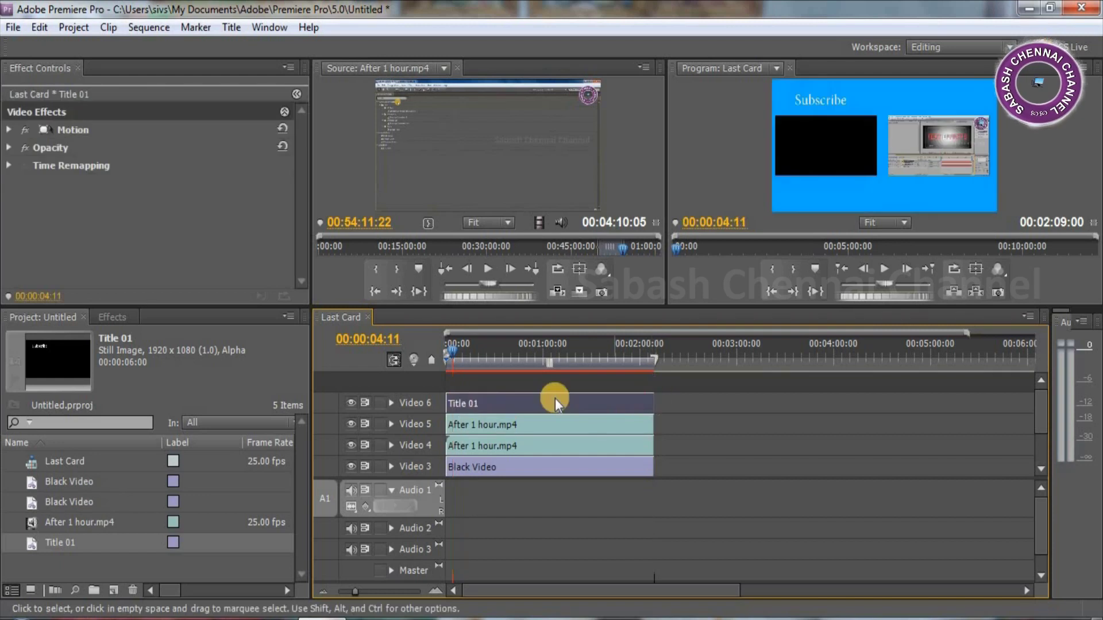
Preview the sequence at 00:00:21:13 and set the Title 01 clip's Motion scale to 112.
{"action": "left_click", "coordinate": [481, 361]}
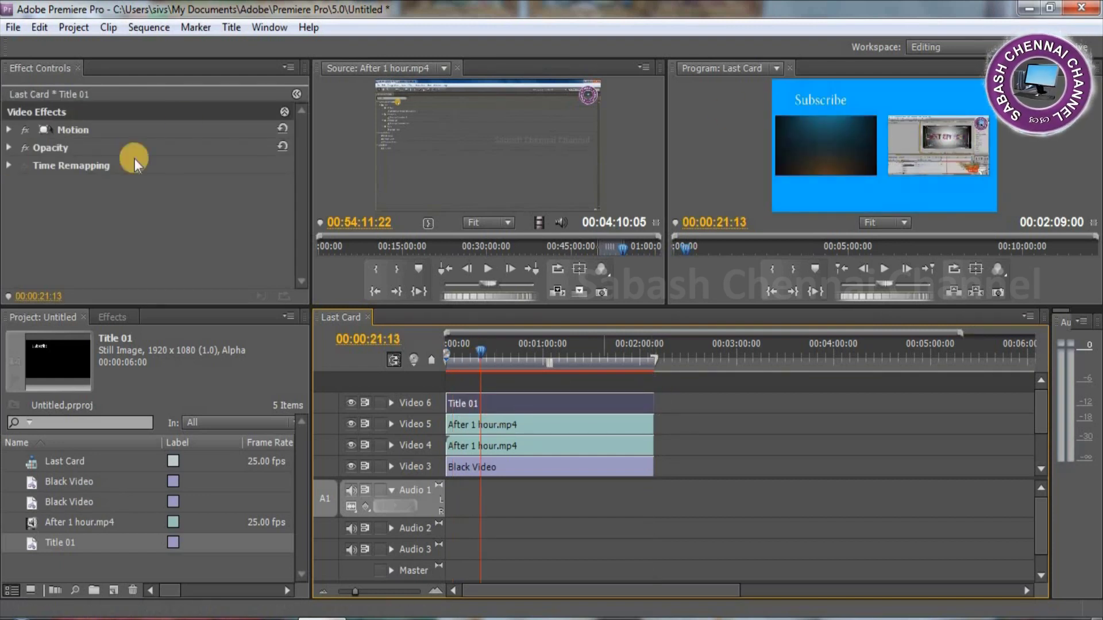
{"action": "left_click", "coordinate": [9, 130]}
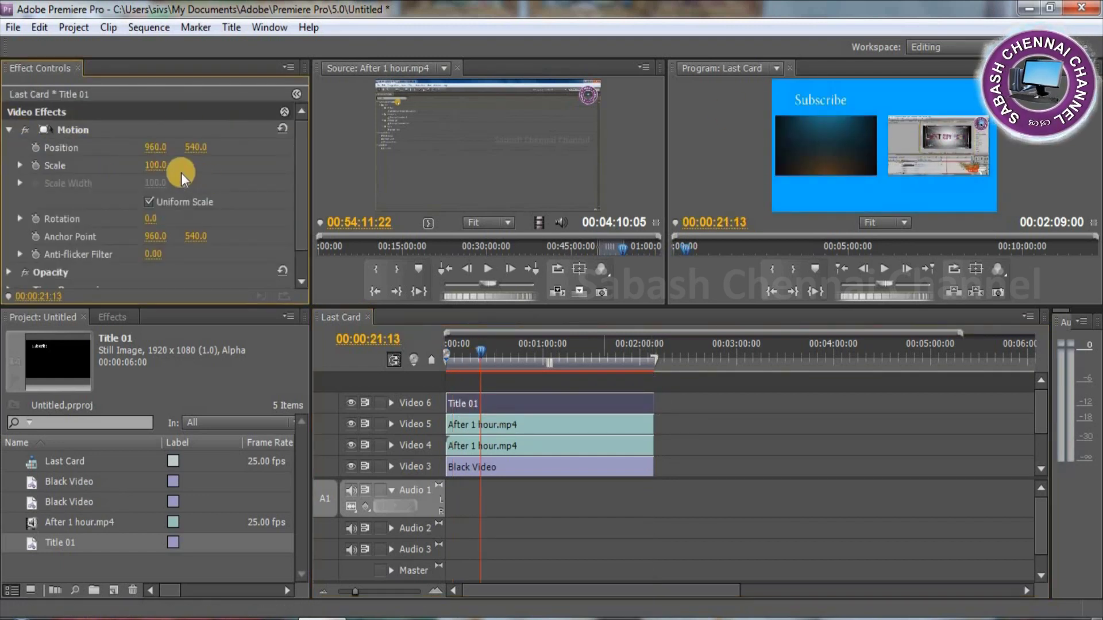
{"action": "left_click_drag", "start_coordinate": [163, 167], "coordinate": [167, 167]}
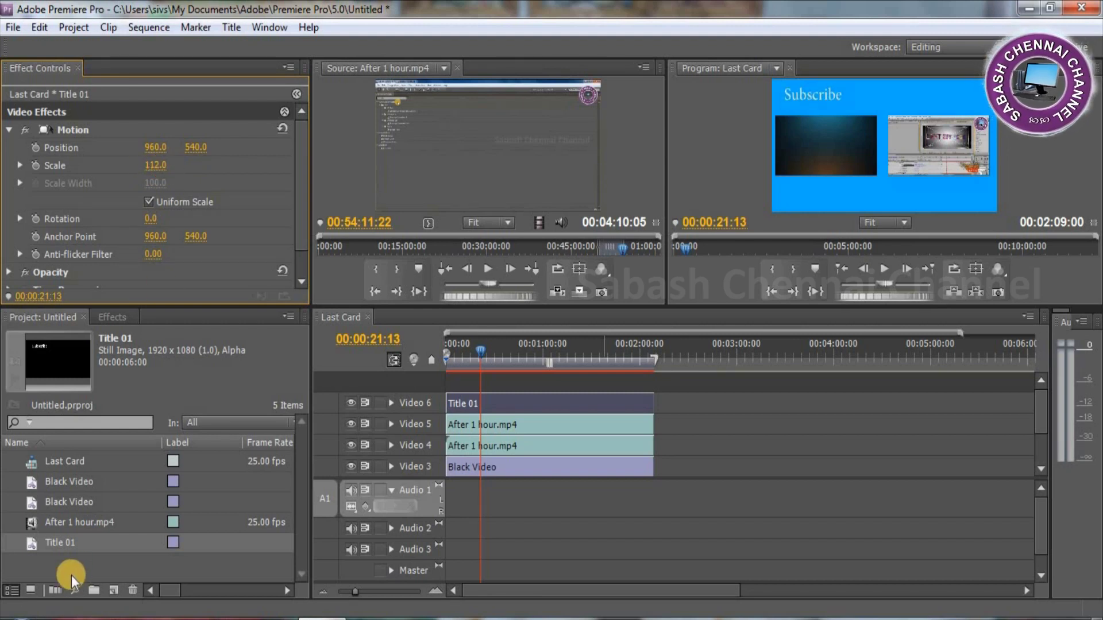
Create a new title named Title 02 and add the text "Like" beside the Subscribe text.
{"action": "left_click", "coordinate": [74, 569]}
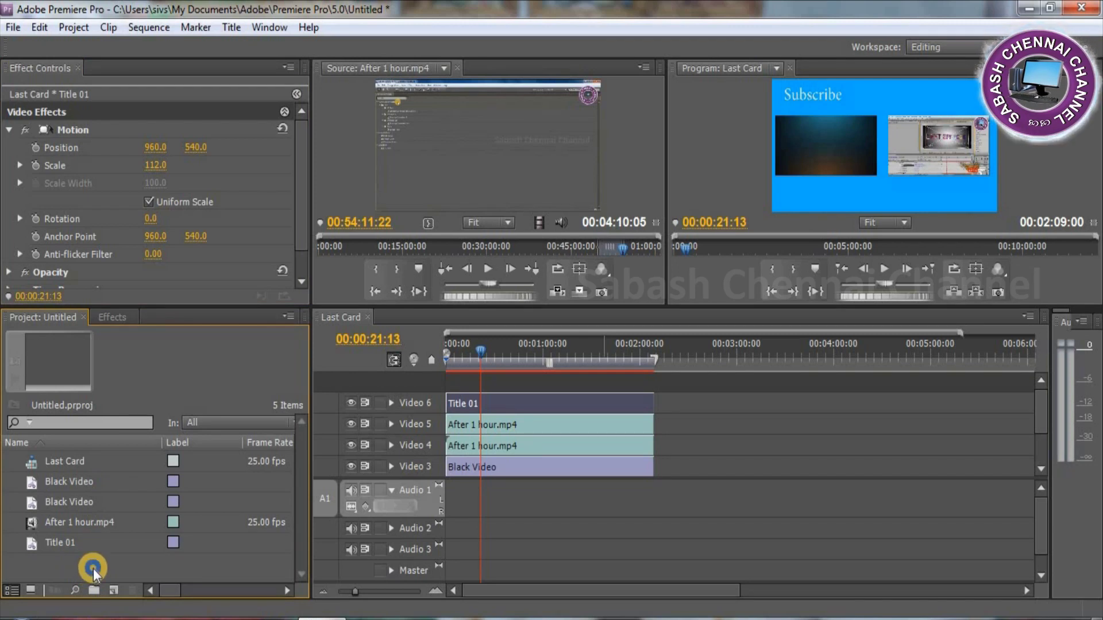
{"action": "right_click", "coordinate": [93, 568]}
{"action": "mouse_move", "coordinate": [145, 488]}
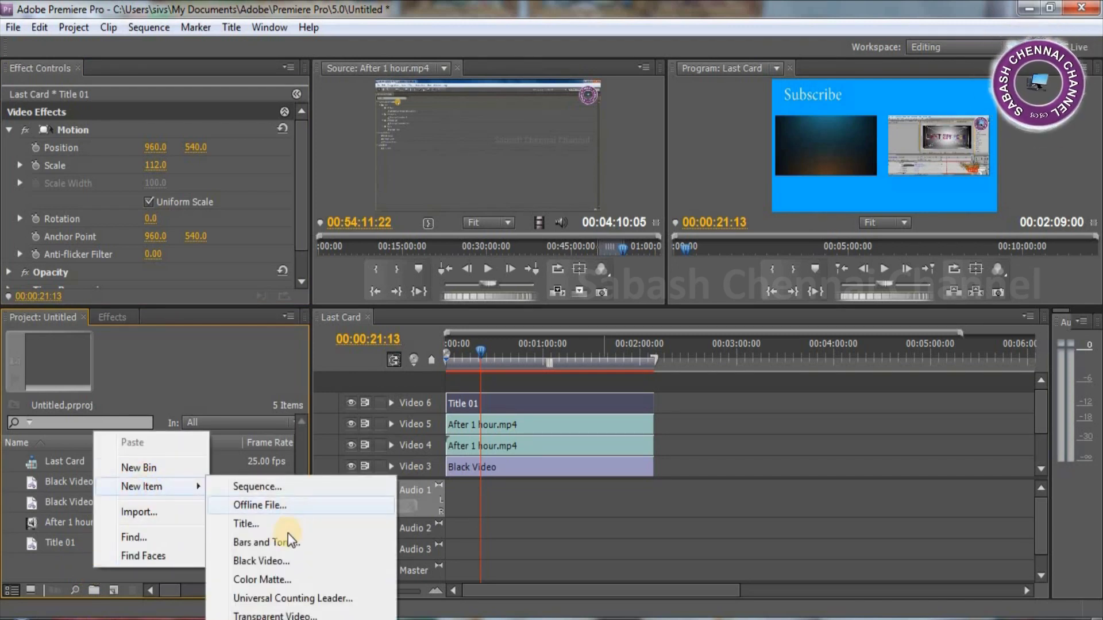
{"action": "left_click", "coordinate": [268, 524]}
{"action": "left_click", "coordinate": [555, 397]}
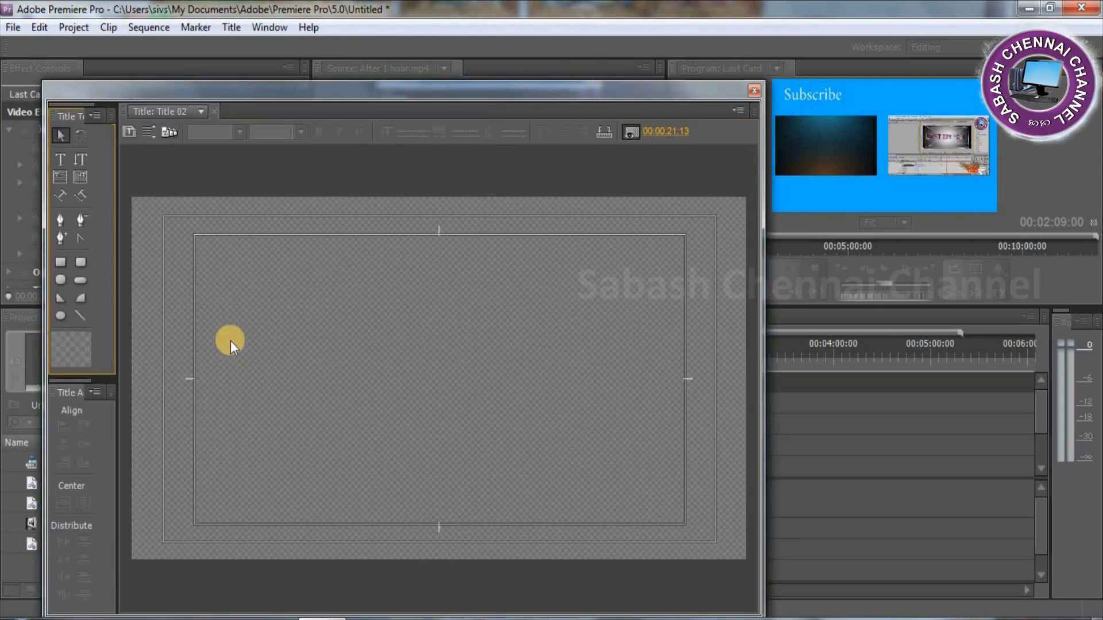
{"action": "left_click", "coordinate": [60, 157]}
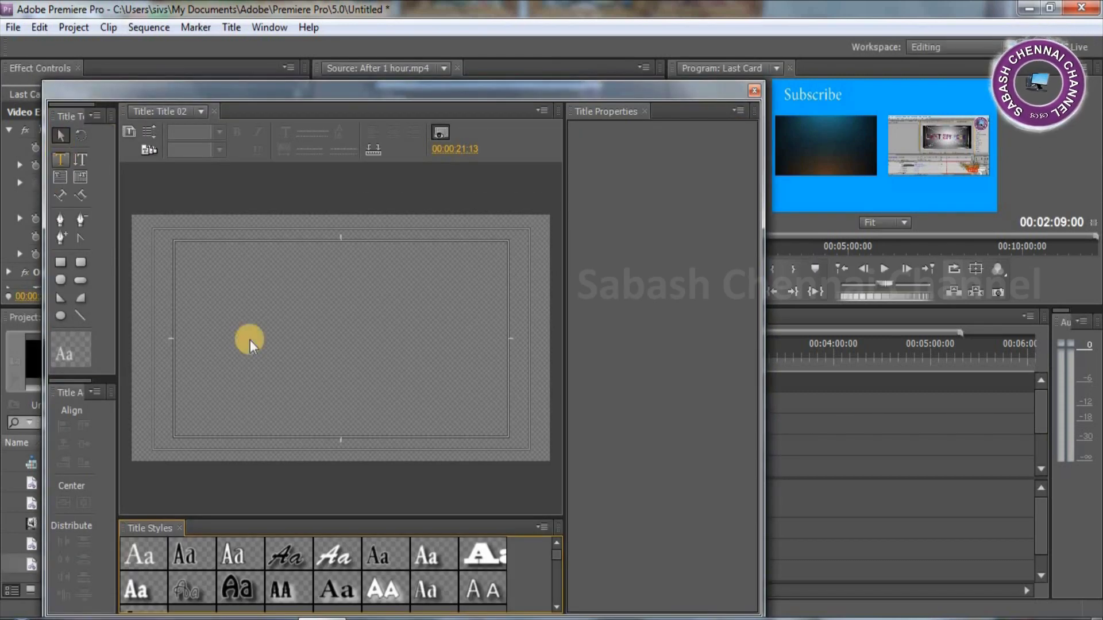
{"action": "left_click", "coordinate": [287, 266]}
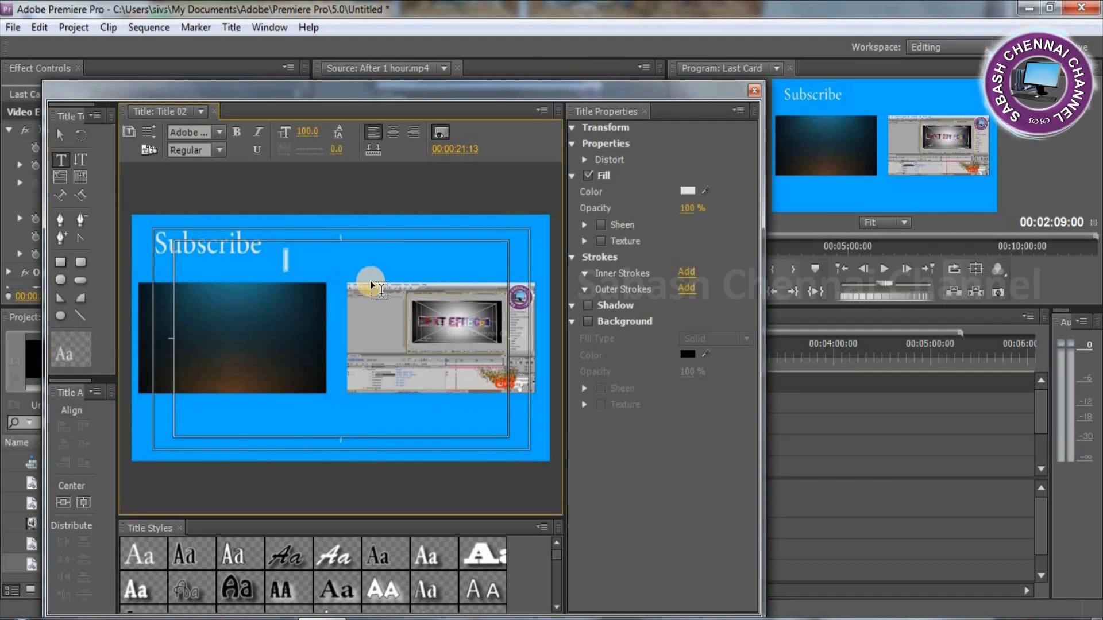
{"action": "type", "text": "Like"}
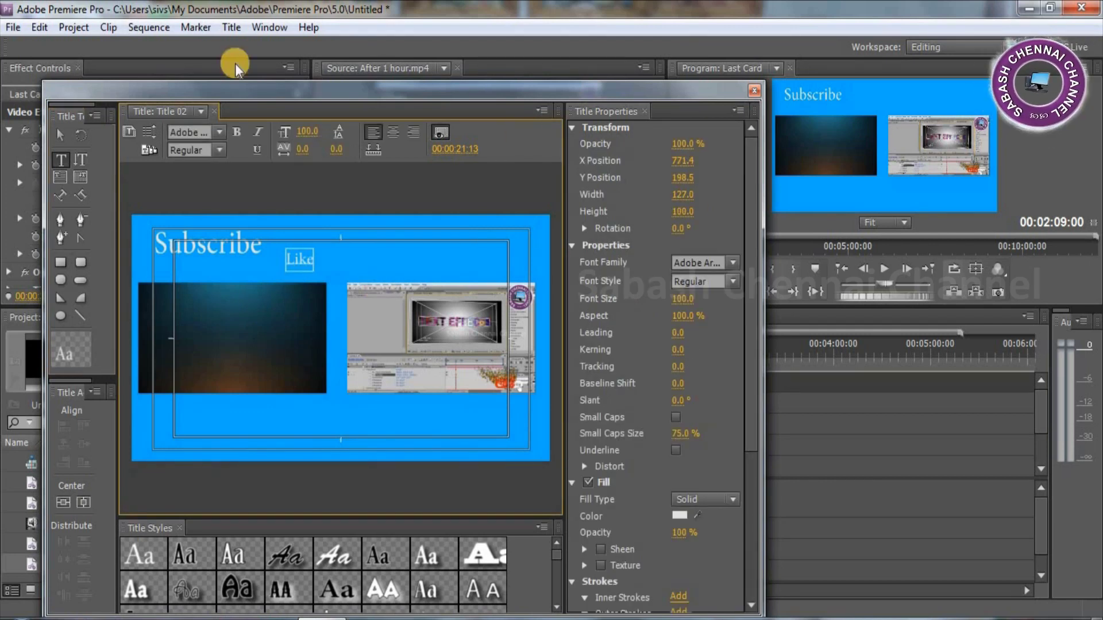
Enlarge the Like text to a font size of about 182, make it bold, and close the title editor.
{"action": "left_click", "coordinate": [59, 135]}
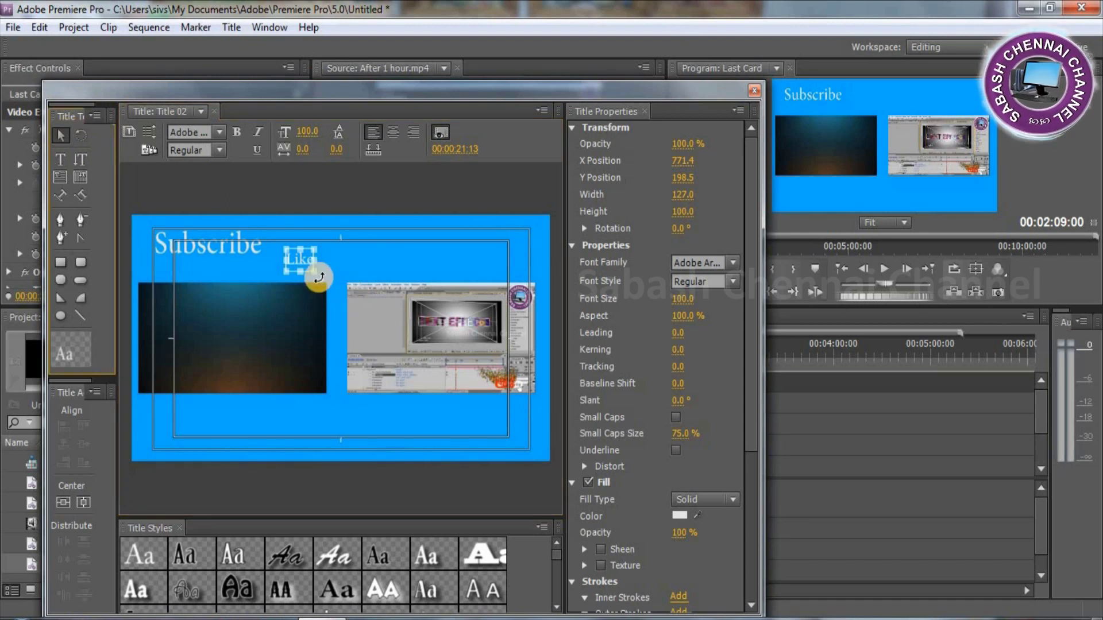
{"action": "mouse_move", "coordinate": [315, 271]}
{"action": "left_mouse_down"}
{"action": "mouse_move", "coordinate": [327, 281]}
{"action": "mouse_move", "coordinate": [317, 276]}
{"action": "left_mouse_up"}
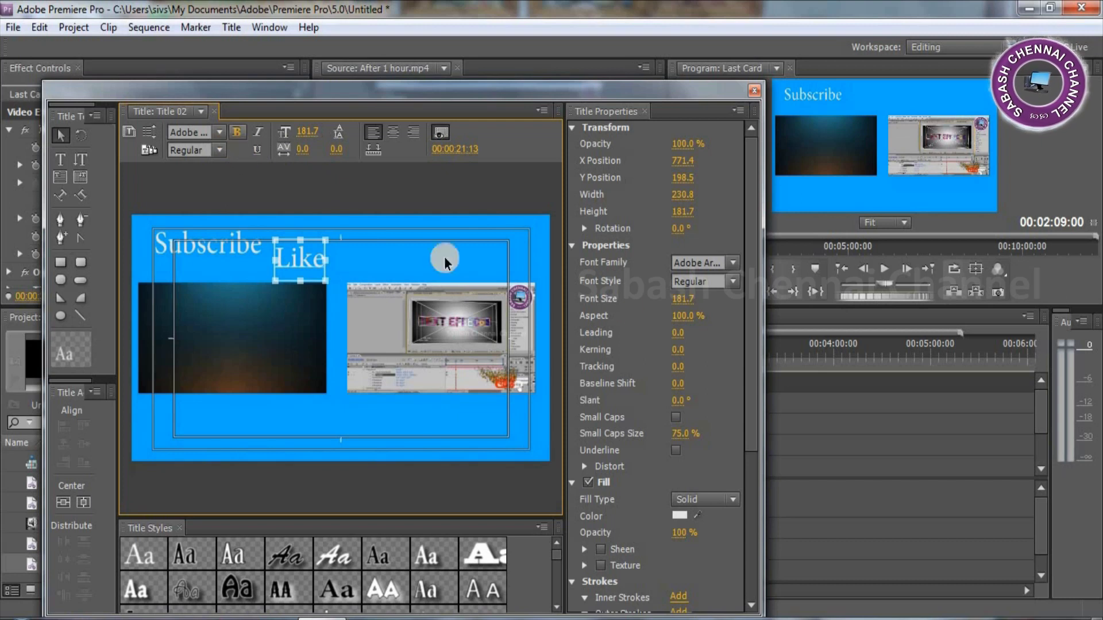
{"action": "left_click", "coordinate": [235, 133]}
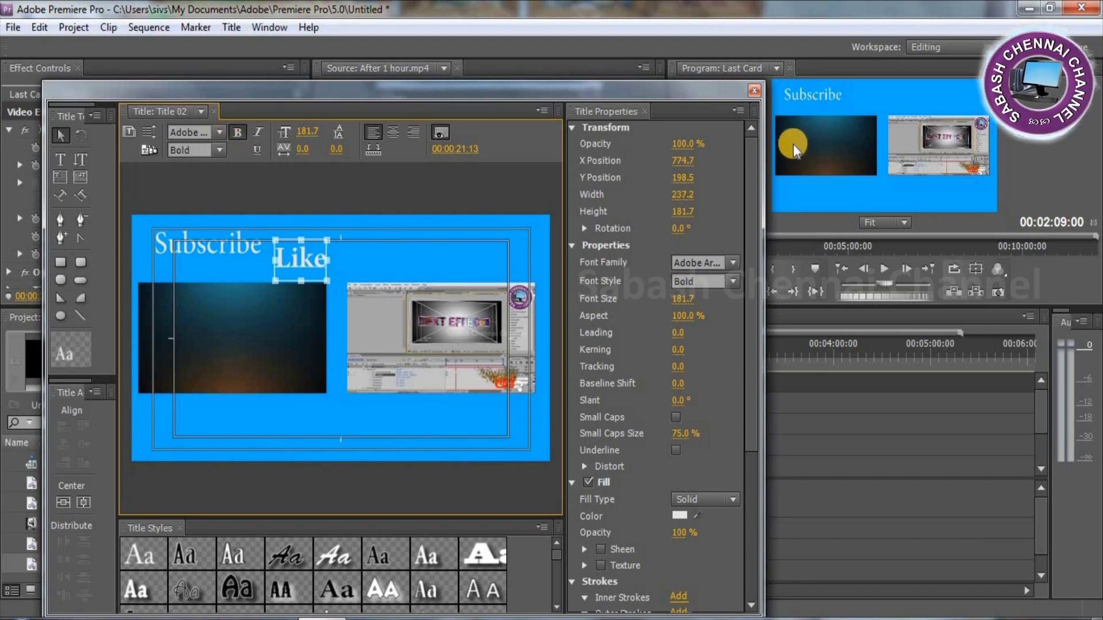
{"action": "left_click", "coordinate": [754, 90]}
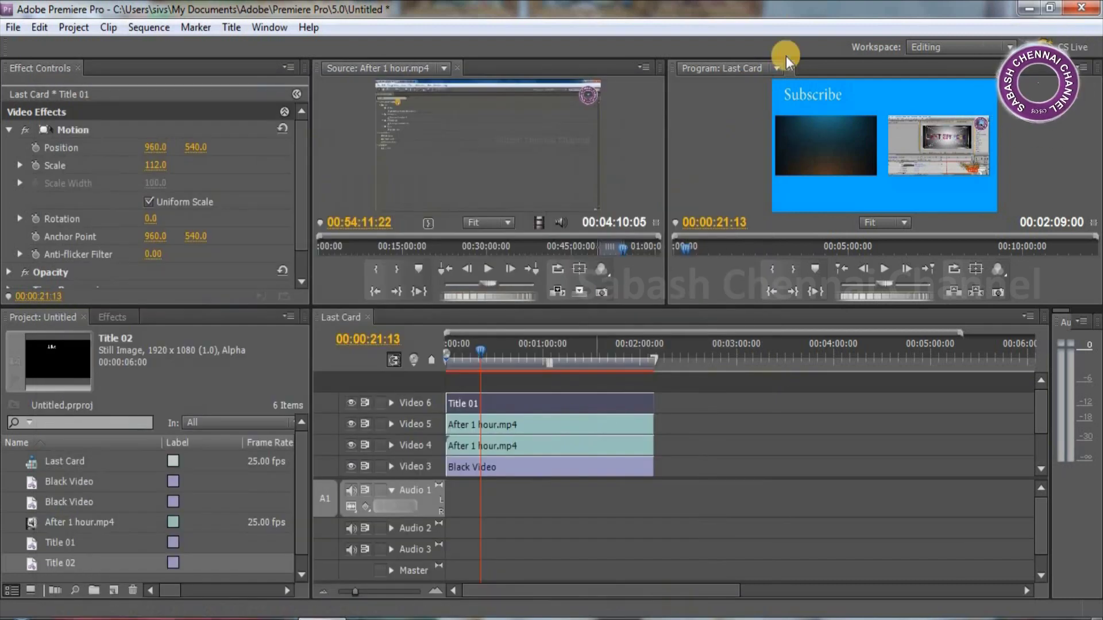
Create a new title named Title 03 and add the text "Comments" above the right video frame.
{"action": "right_click", "coordinate": [77, 574]}
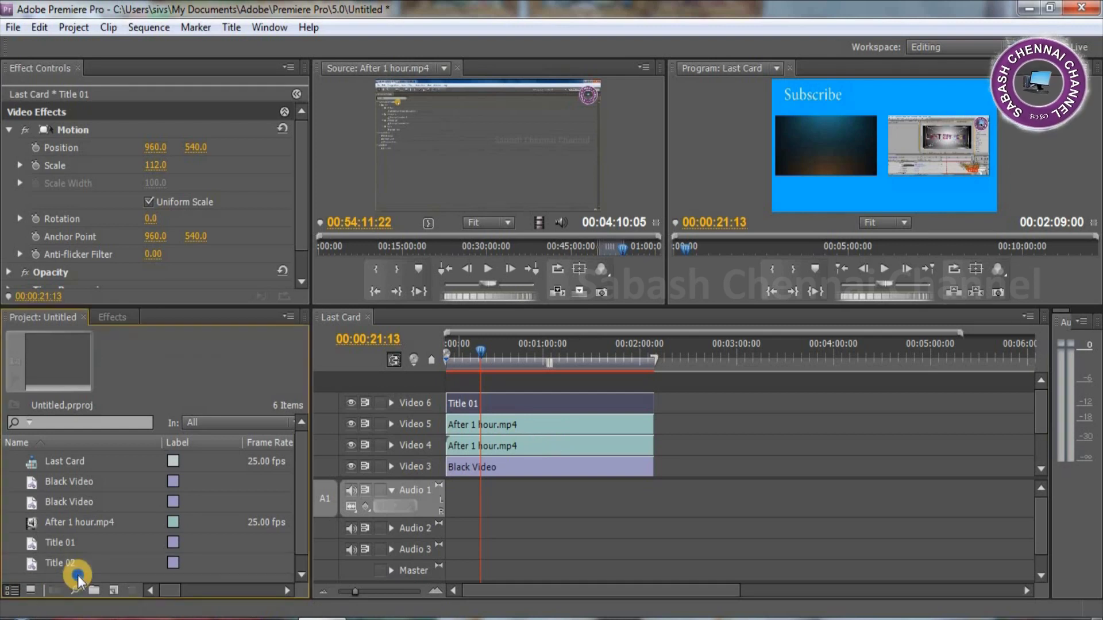
{"action": "mouse_move", "coordinate": [143, 498]}
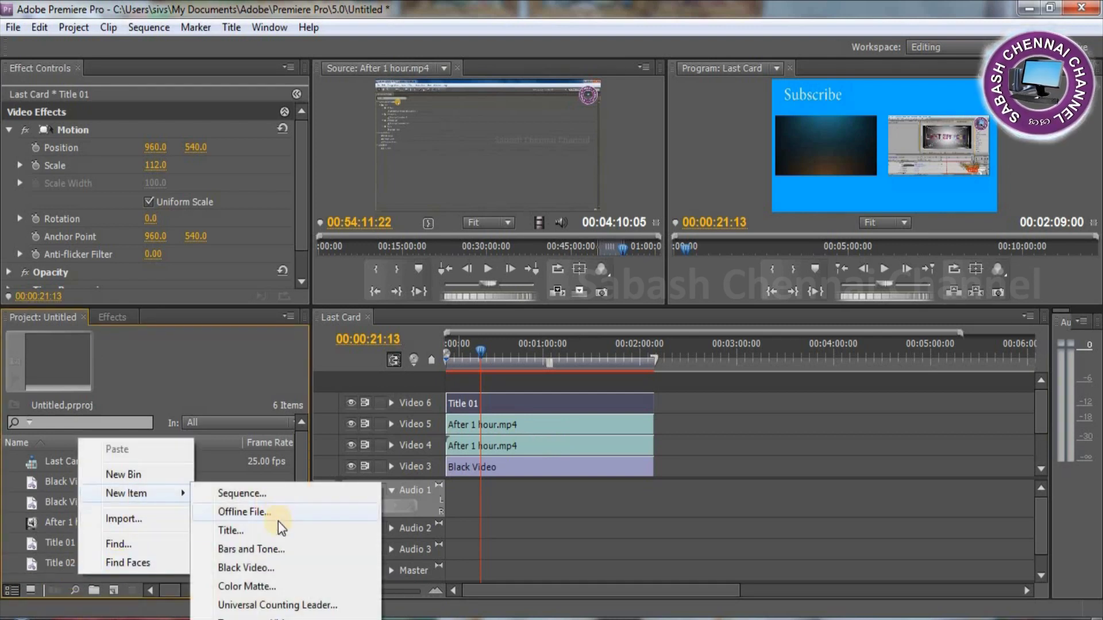
{"action": "left_click", "coordinate": [264, 530]}
{"action": "left_click", "coordinate": [577, 392]}
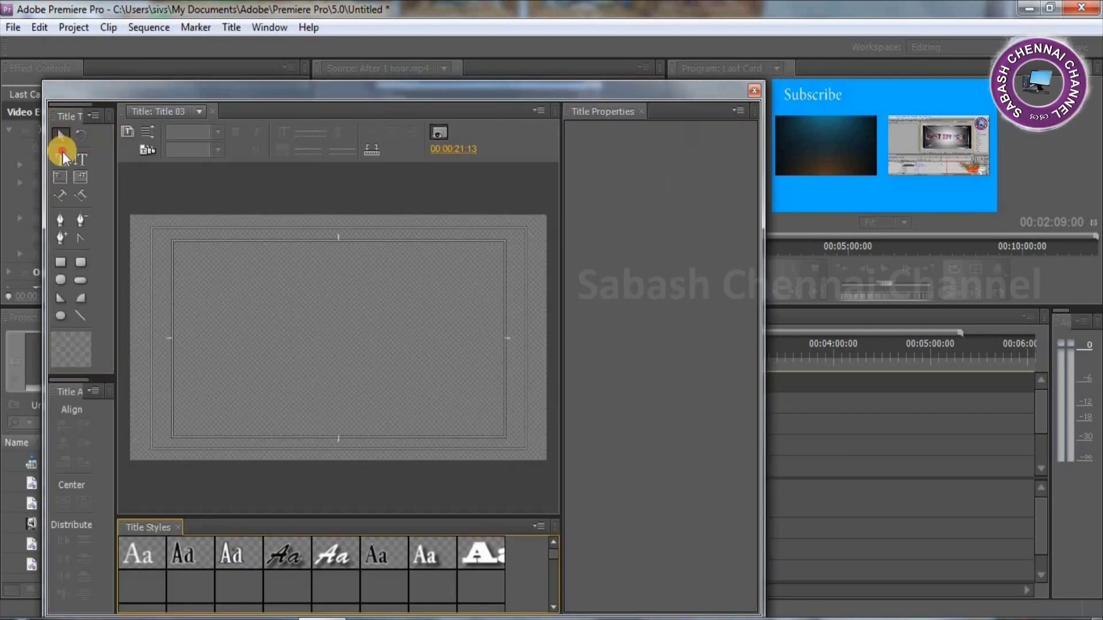
{"action": "left_click", "coordinate": [62, 160]}
{"action": "left_click", "coordinate": [415, 260]}
{"action": "type", "text": "Comments"}
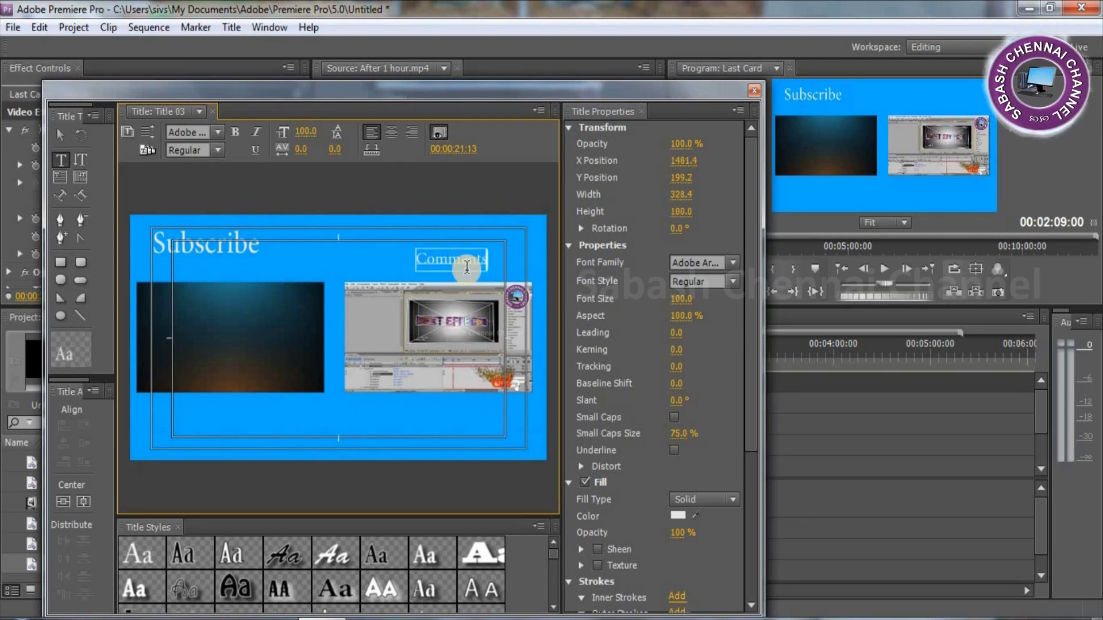
Make the Comments text bold, enlarge it to a font size of about 131, and close the title editor.
{"action": "left_click", "coordinate": [250, 145]}
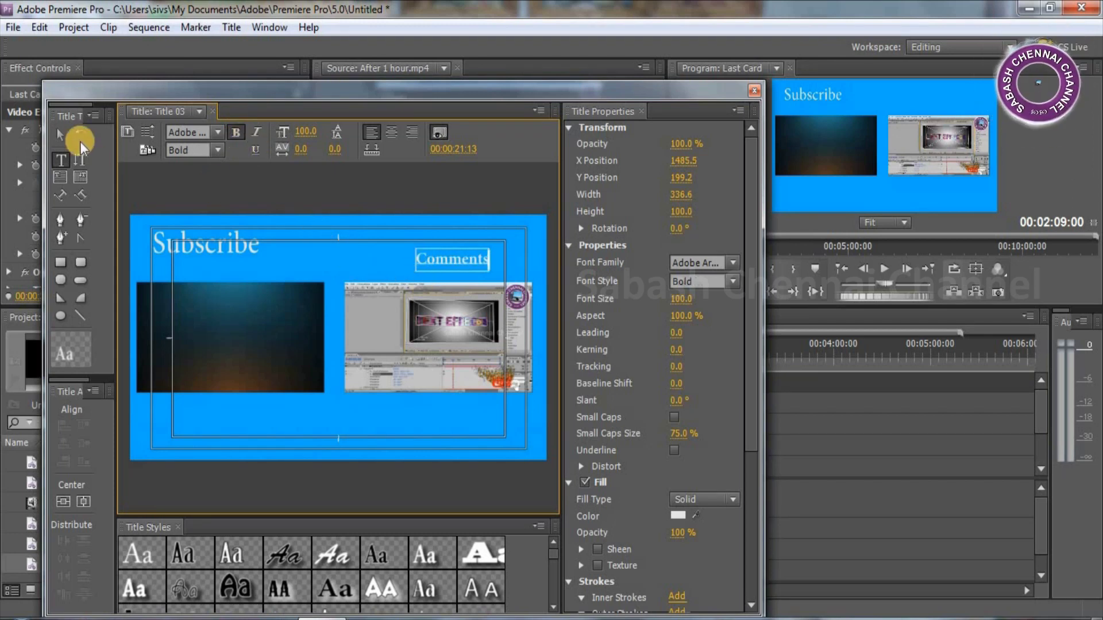
{"action": "left_click", "coordinate": [60, 136]}
{"action": "left_click_drag", "start_coordinate": [418, 273], "coordinate": [402, 291]}
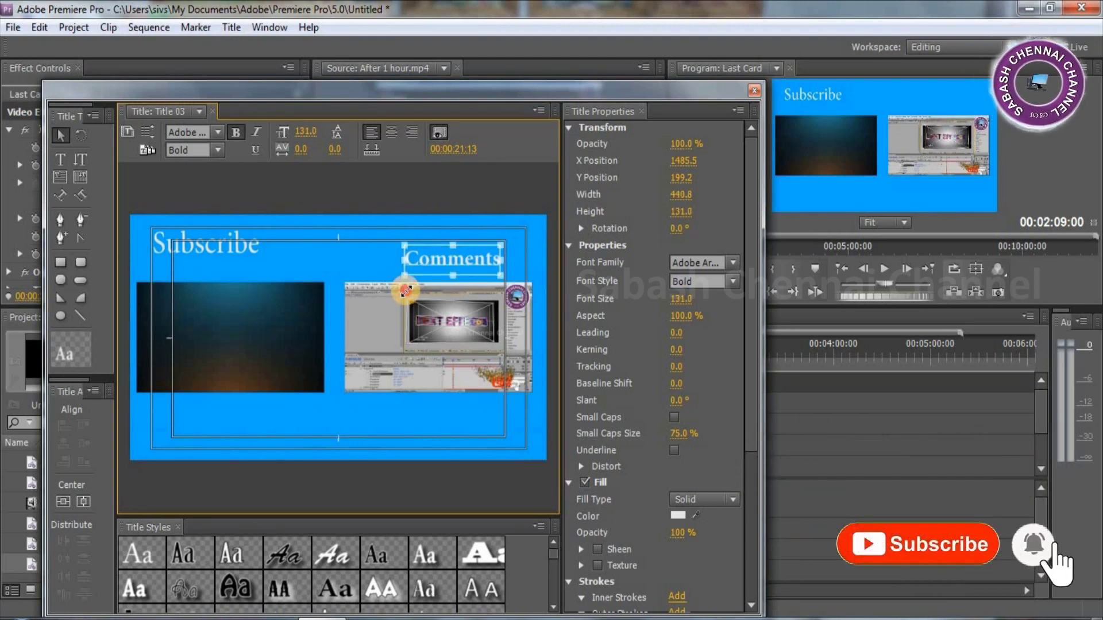
{"action": "left_click", "coordinate": [757, 89]}
Place Title 03 on a new track above Title 01, extend it to the other clips' end, and preview the sequence around 00:00:35:13.
{"action": "left_click_drag", "start_coordinate": [33, 566], "coordinate": [461, 380]}
{"action": "left_click_drag", "start_coordinate": [1042, 435], "coordinate": [1036, 380]}
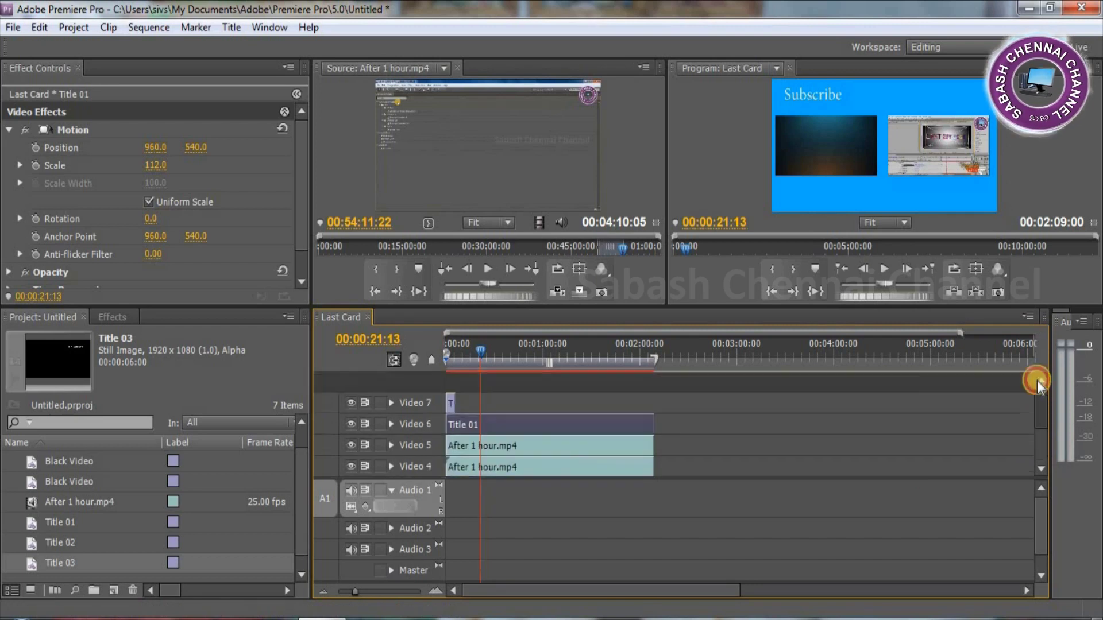
{"action": "left_click_drag", "start_coordinate": [554, 402], "coordinate": [620, 408]}
{"action": "left_click", "coordinate": [499, 351]}
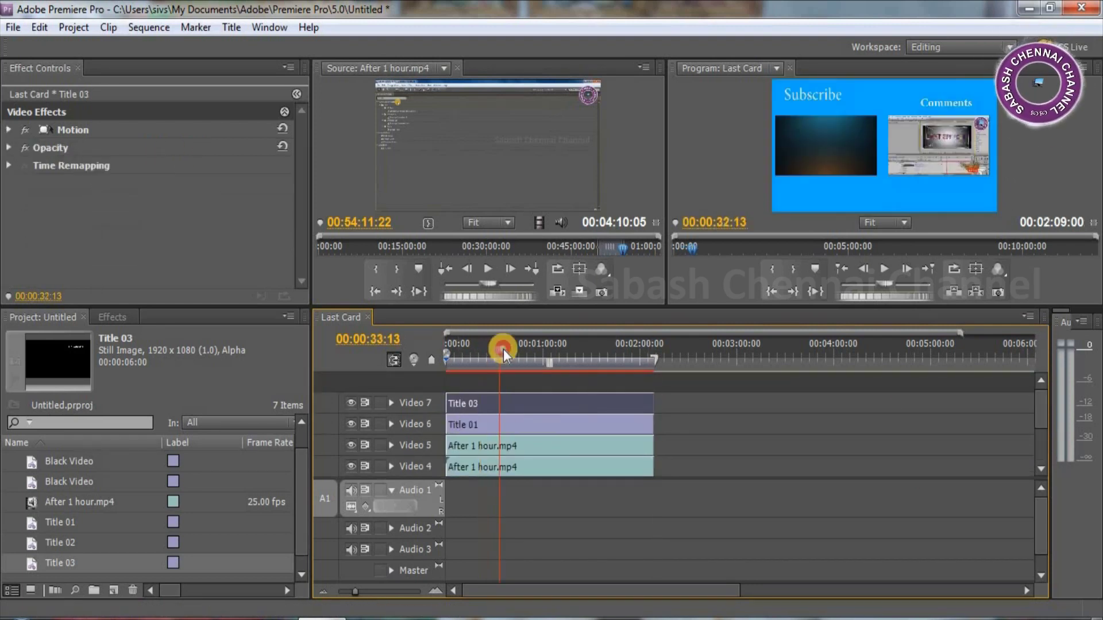
Place Title 02 on a new track above Title 03 and extend it to the end of the other clips.
{"action": "left_click_drag", "start_coordinate": [32, 546], "coordinate": [461, 378]}
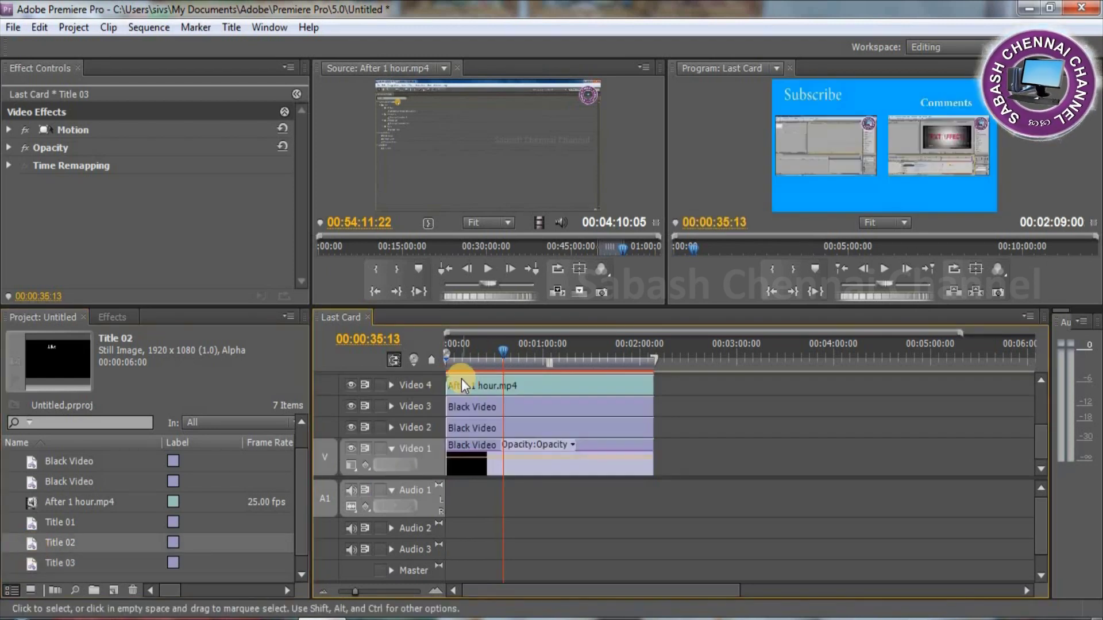
{"action": "left_click_drag", "start_coordinate": [1039, 433], "coordinate": [1039, 385]}
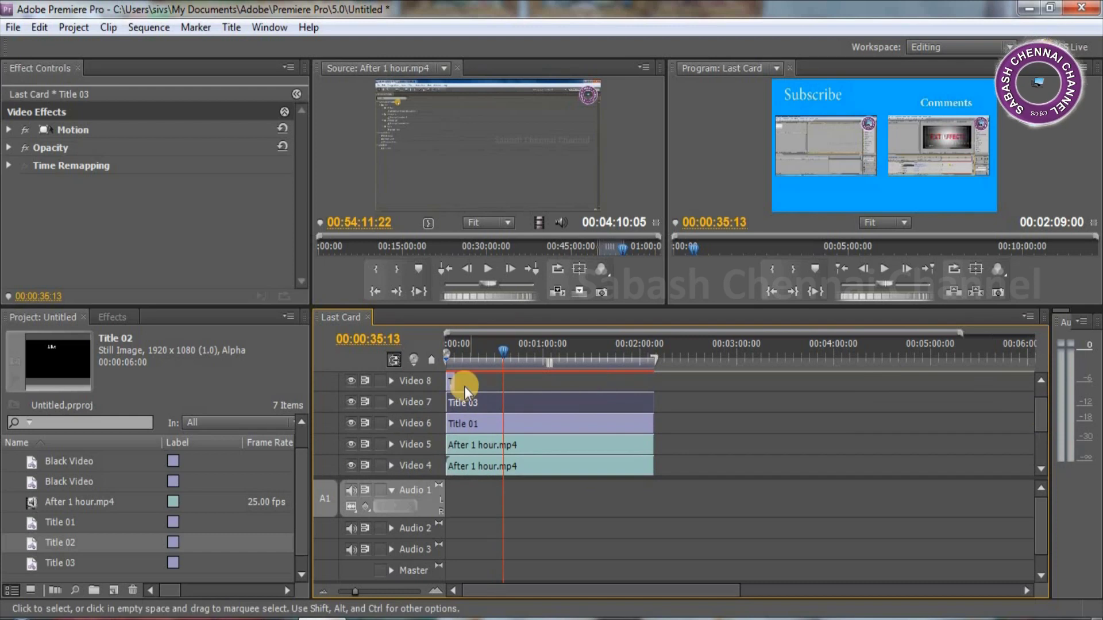
{"action": "left_click_drag", "start_coordinate": [456, 381], "coordinate": [652, 418]}
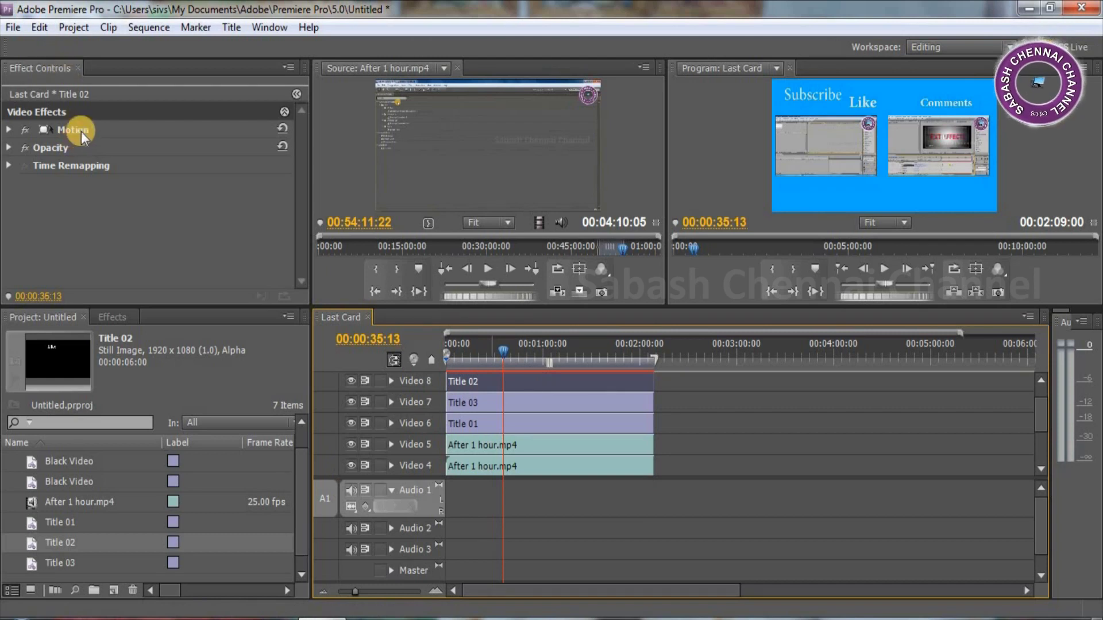
Shift the Like title sideways by setting Title 02's horizontal position to about 1126.
{"action": "left_click", "coordinate": [9, 130]}
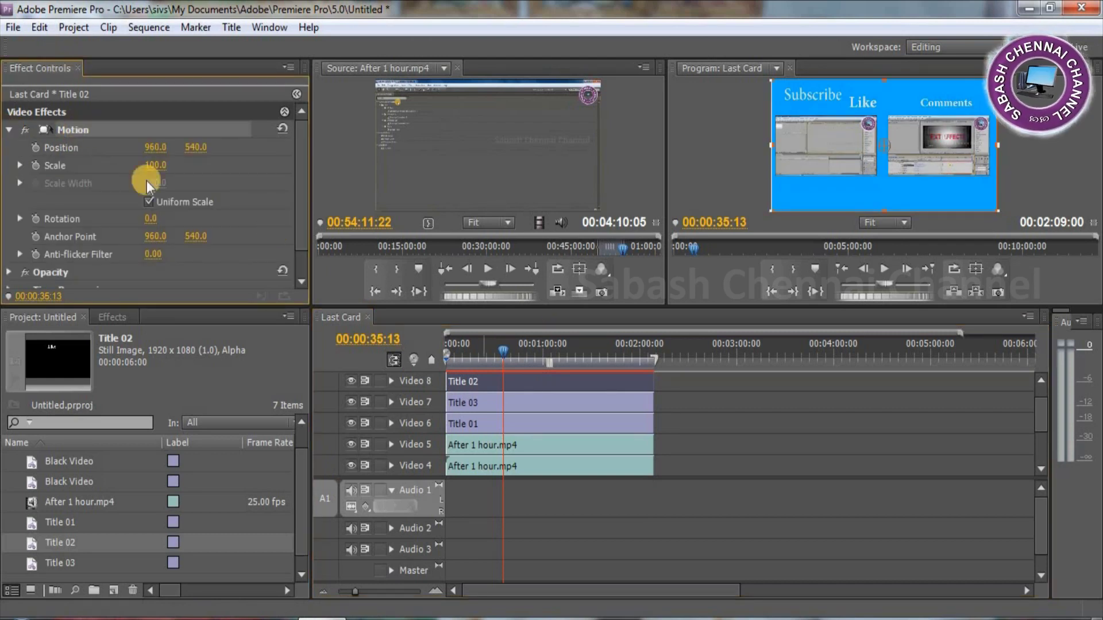
{"action": "left_click_drag", "start_coordinate": [165, 149], "coordinate": [253, 154]}
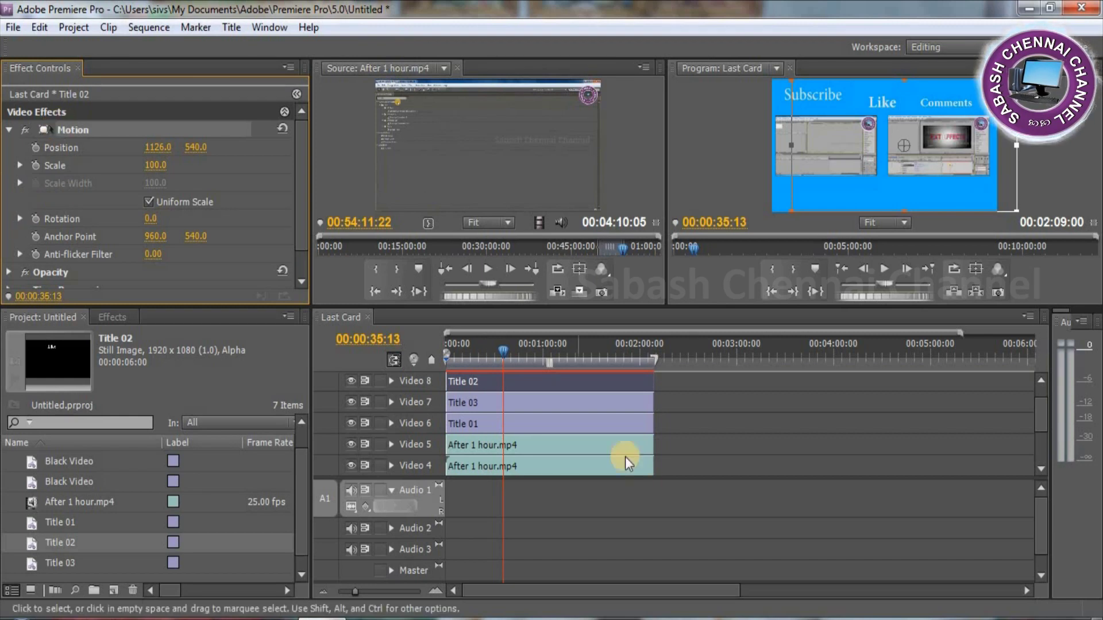
{"action": "left_click", "coordinate": [509, 382]}
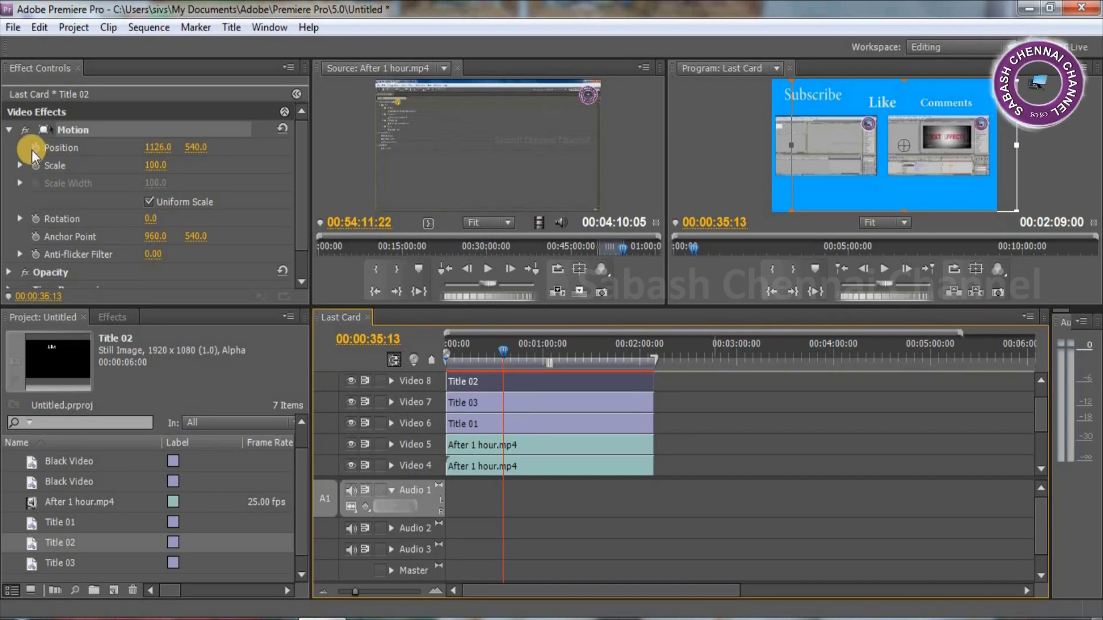
Animate Title 02's position with keyframes starting at 00:00:00:00, moving it to about 1128, 547.5, and scale the title to 125.
{"action": "left_click_drag", "start_coordinate": [491, 351], "coordinate": [398, 351]}
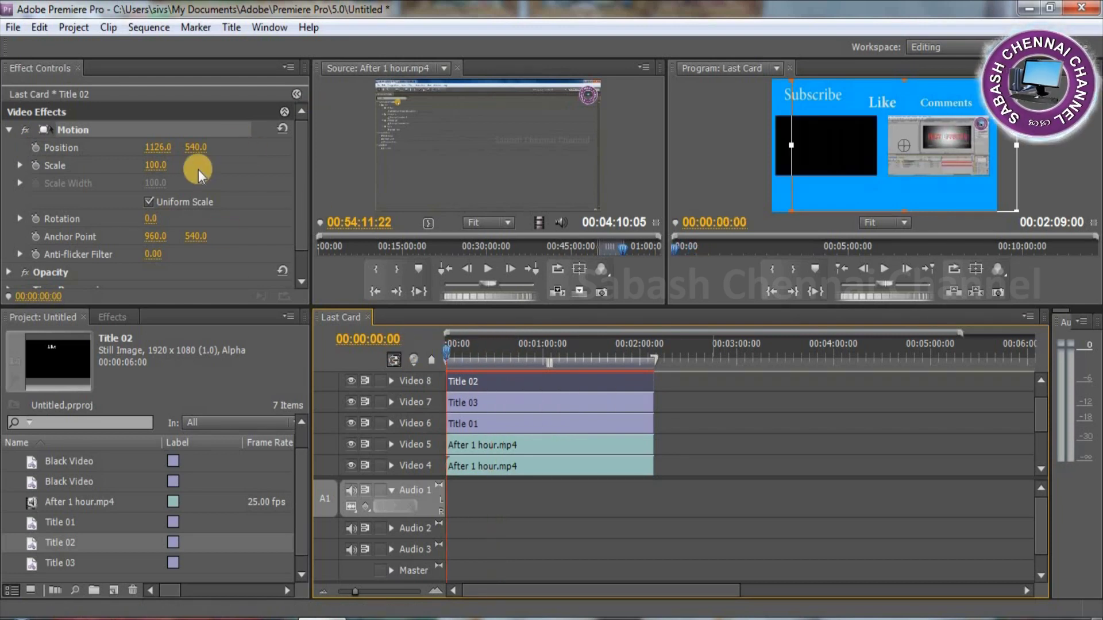
{"action": "left_click", "coordinate": [35, 149]}
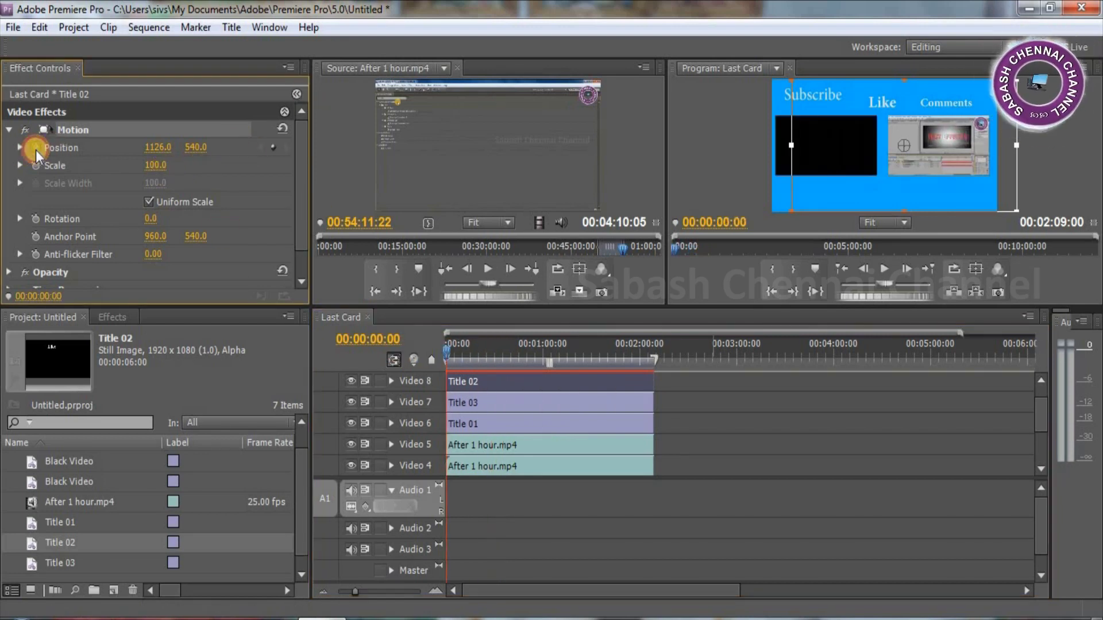
{"action": "left_click_drag", "start_coordinate": [498, 350], "coordinate": [487, 359]}
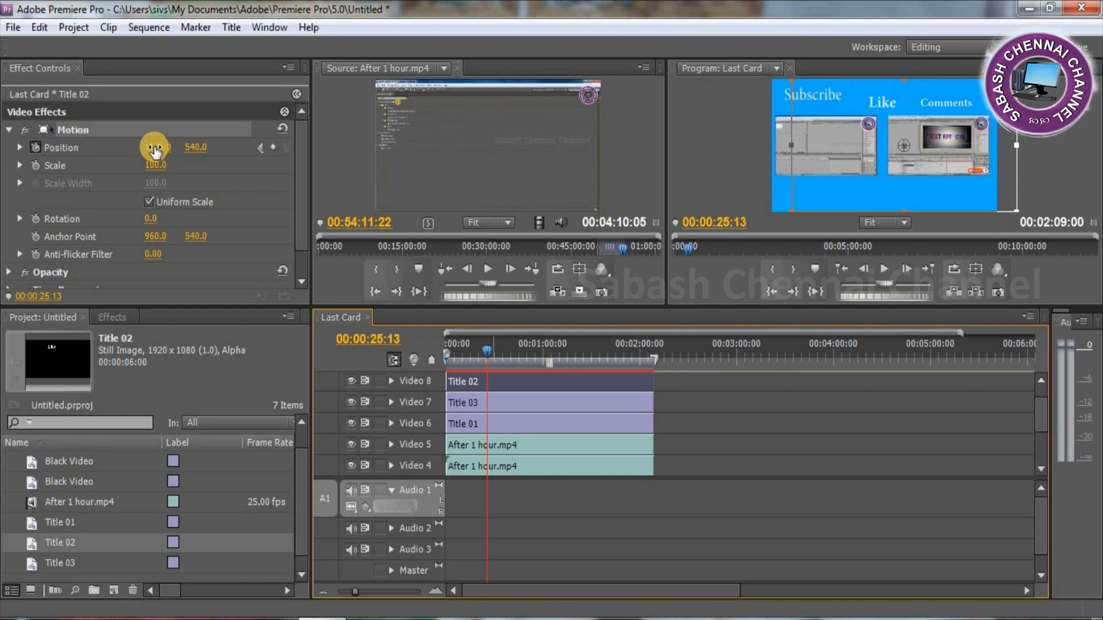
{"action": "left_click_drag", "start_coordinate": [154, 148], "coordinate": [240, 143]}
Play the sequence from its start to preview the Like title's animation, and return to the beginning.
{"action": "left_click_drag", "start_coordinate": [486, 353], "coordinate": [388, 354]}
{"action": "key", "text": "space"}
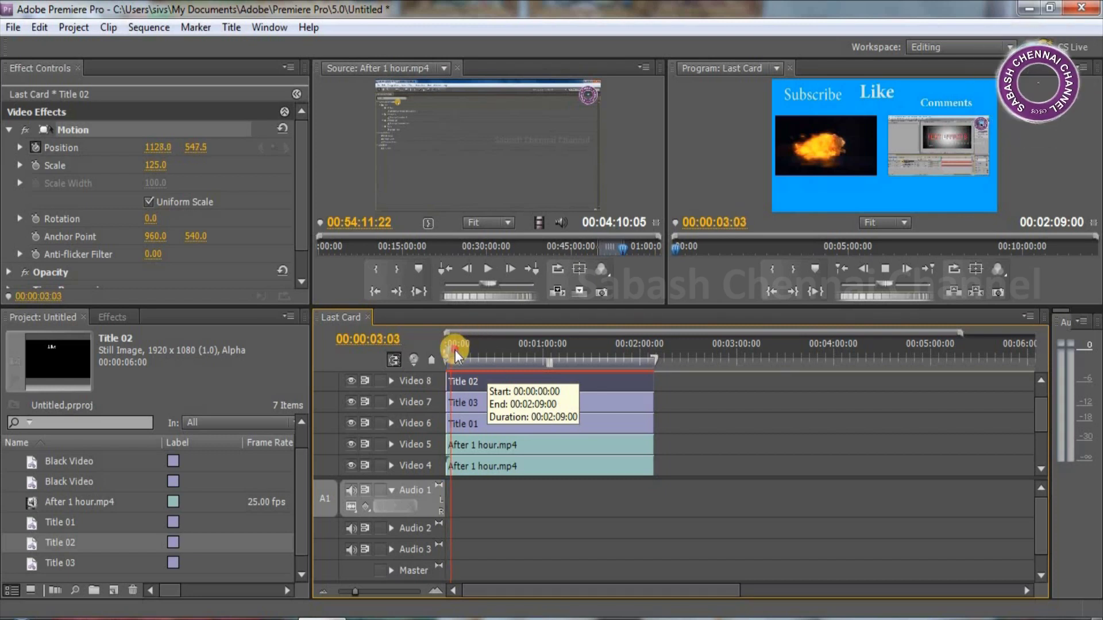
{"action": "left_click", "coordinate": [425, 363]}
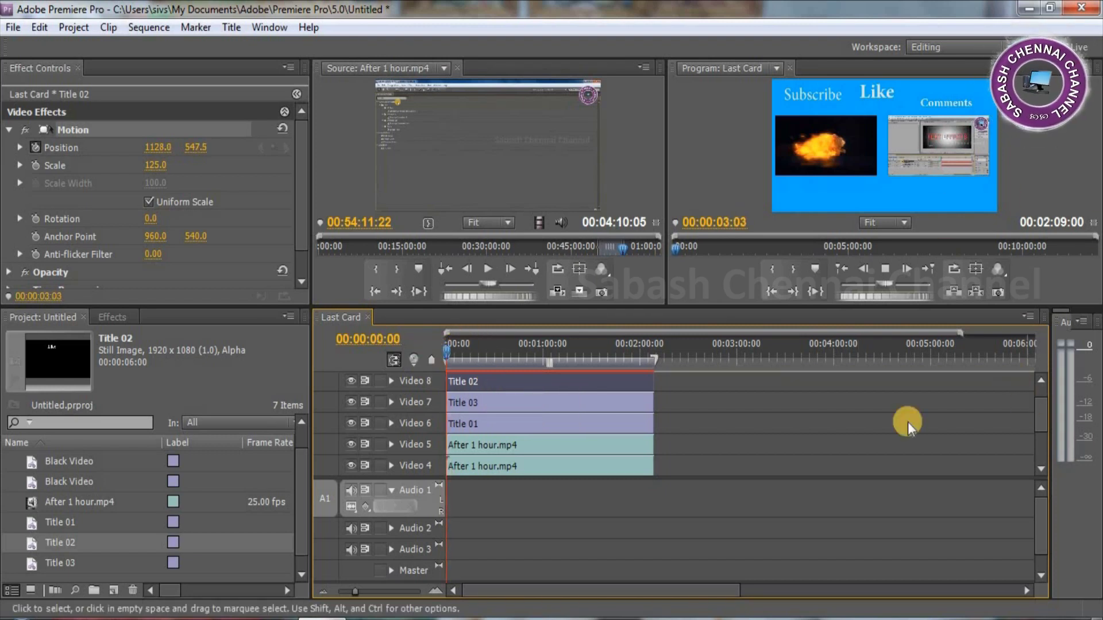
Create a new title named Title 04 and add the text "Thanks For Watching" below the left video frame.
{"action": "left_click", "coordinate": [1041, 396]}
{"action": "left_click", "coordinate": [205, 565]}
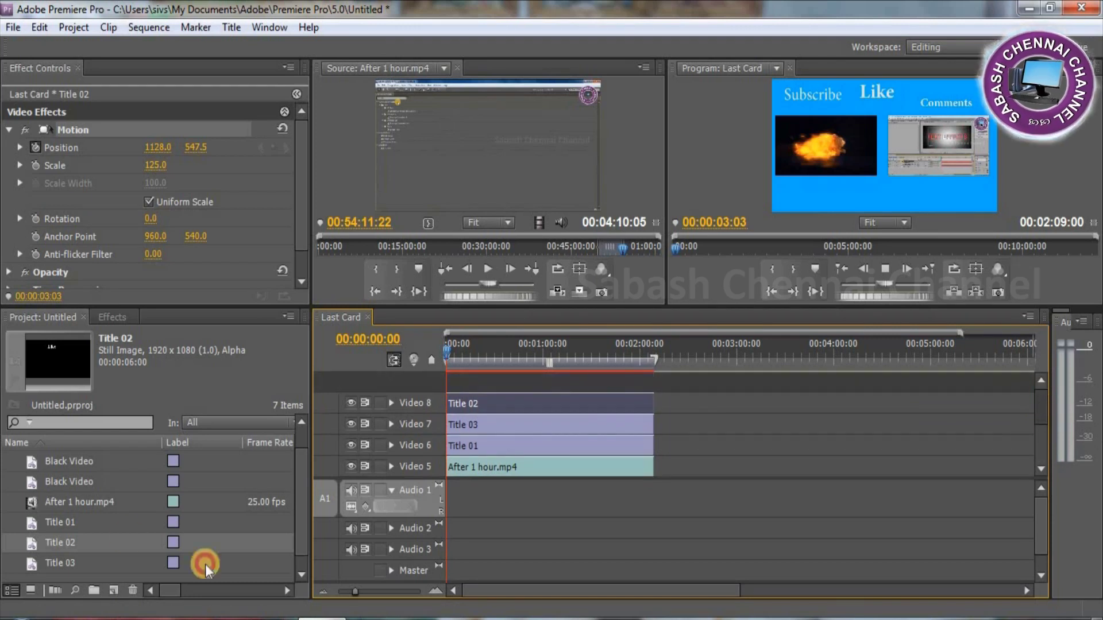
{"action": "right_click", "coordinate": [109, 571]}
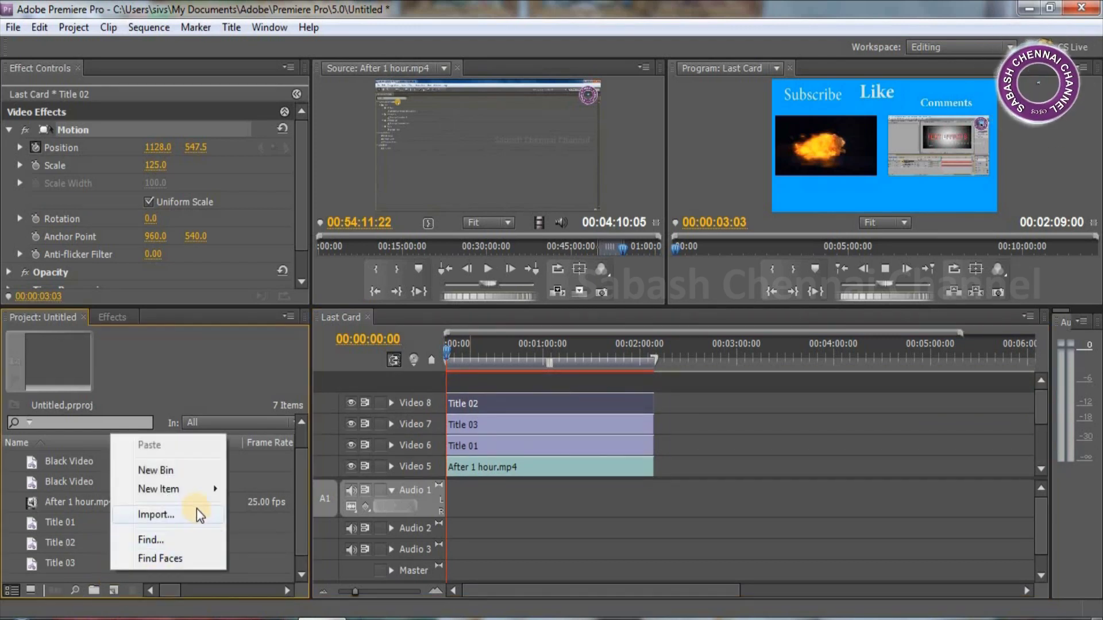
{"action": "mouse_move", "coordinate": [195, 489]}
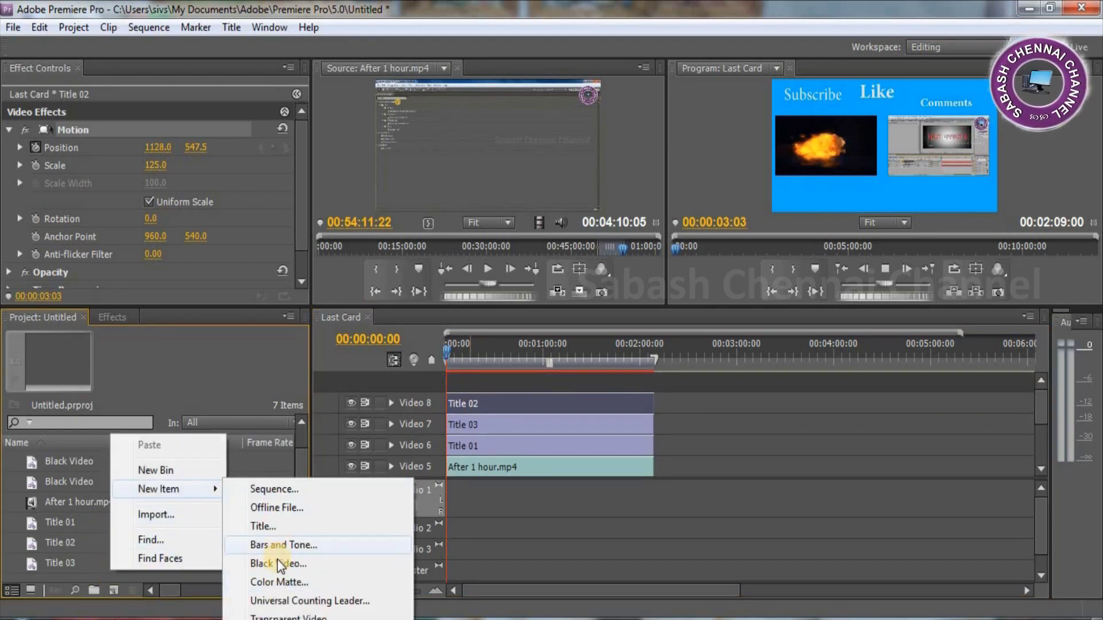
{"action": "left_click", "coordinate": [276, 525]}
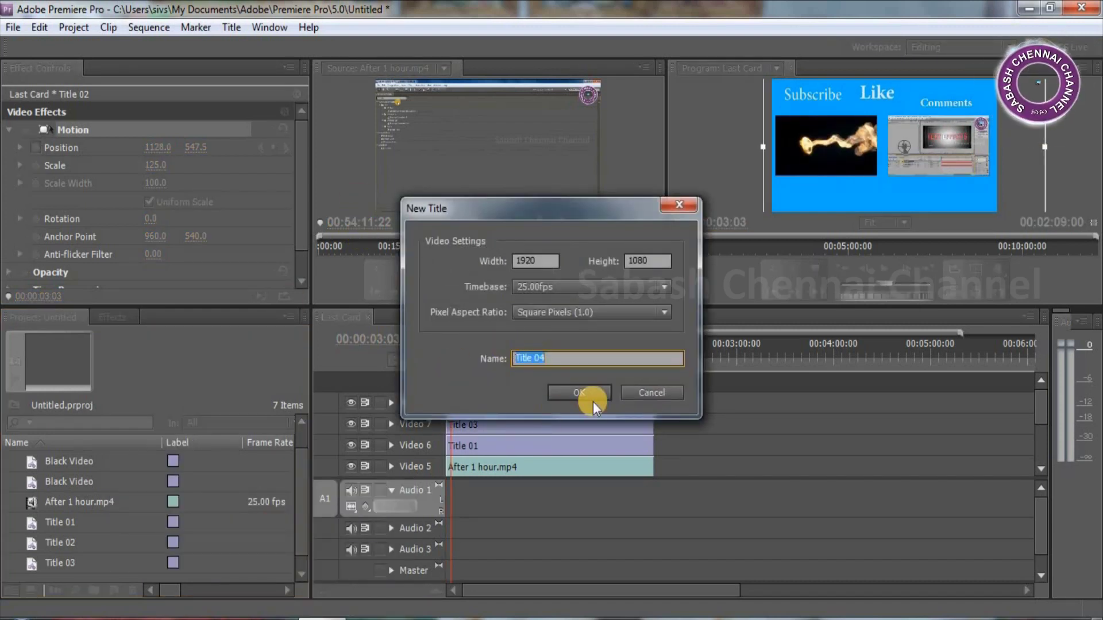
{"action": "left_click", "coordinate": [595, 397]}
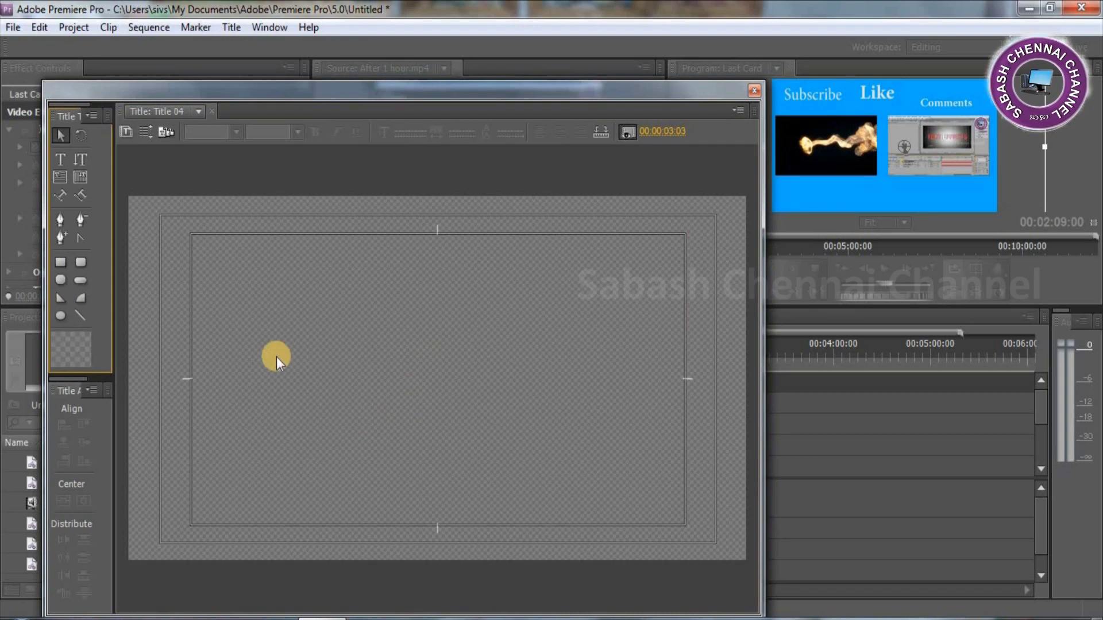
{"action": "left_click", "coordinate": [60, 159]}
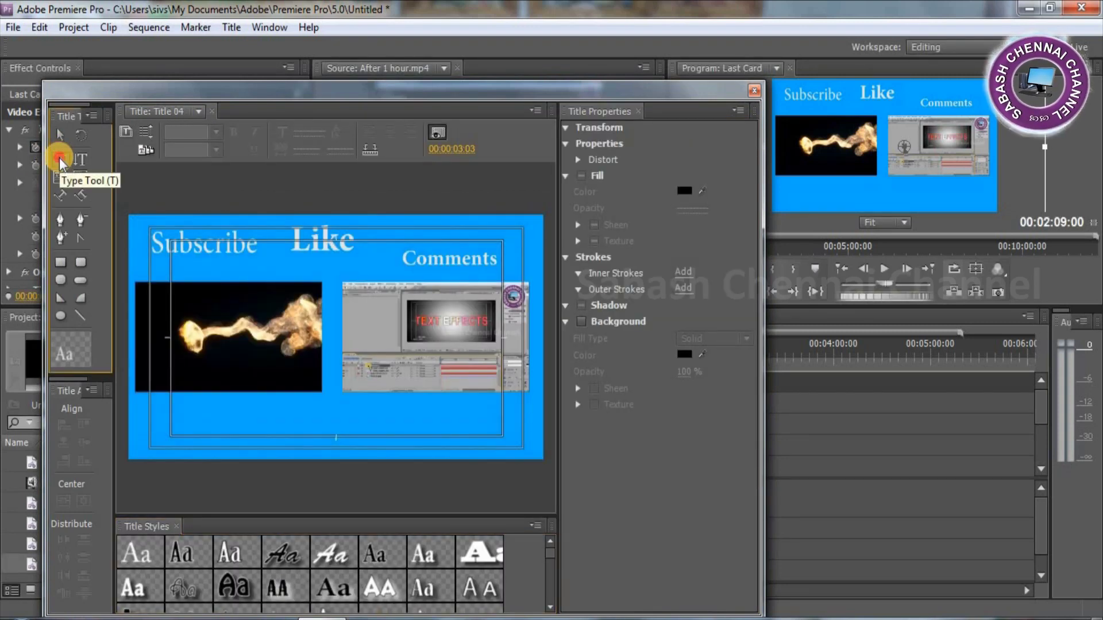
{"action": "left_click", "coordinate": [179, 415]}
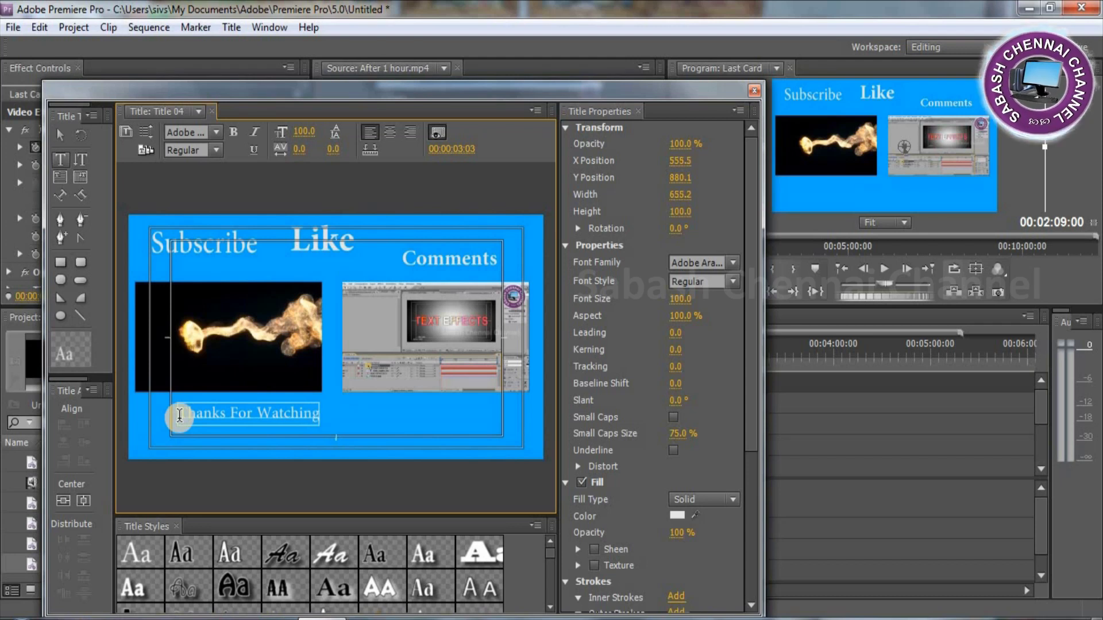
Make the Thanks For Watching text bold at a font size of about 211, and position it across the area below both videos.
{"action": "left_click", "coordinate": [60, 135]}
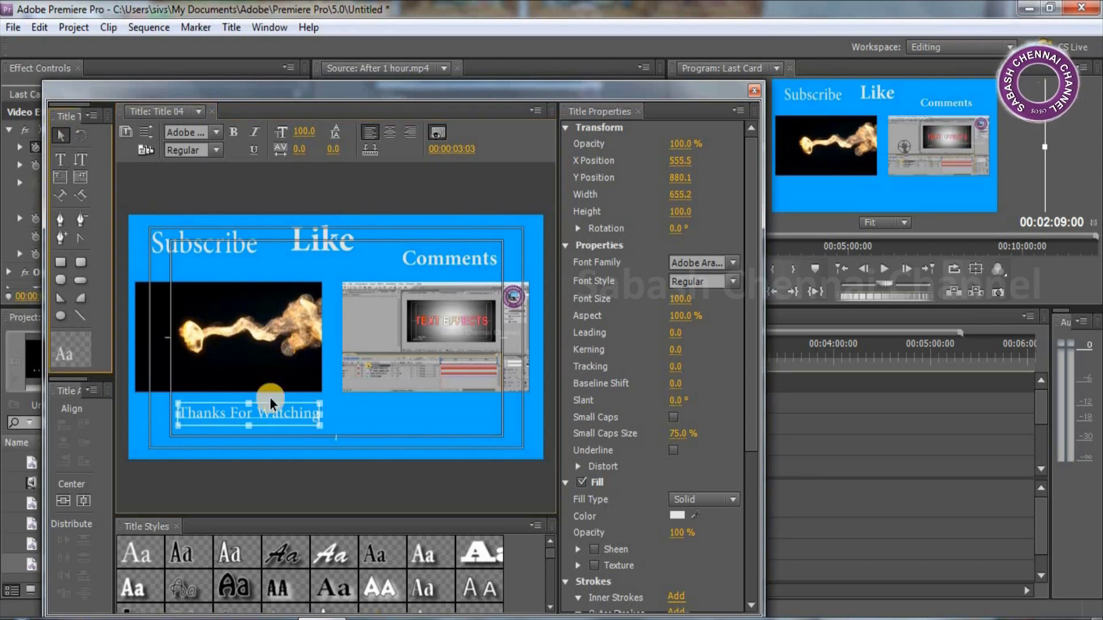
{"action": "left_click_drag", "start_coordinate": [319, 425], "coordinate": [500, 436]}
{"action": "left_click", "coordinate": [232, 132]}
{"action": "left_click_drag", "start_coordinate": [178, 453], "coordinate": [195, 449]}
{"action": "mouse_move", "coordinate": [382, 435]}
{"action": "left_mouse_down"}
{"action": "mouse_move", "coordinate": [369, 439]}
{"action": "mouse_move", "coordinate": [382, 450]}
{"action": "left_mouse_up"}
{"action": "key", "text": "Up"}
{"action": "key", "text": "Up"}
{"action": "key", "text": "Up"}
{"action": "key", "text": "Up"}
{"action": "key", "text": "Up"}
{"action": "key", "text": "Up"}
{"action": "key", "text": "Up"}
{"action": "key", "text": "Up"}
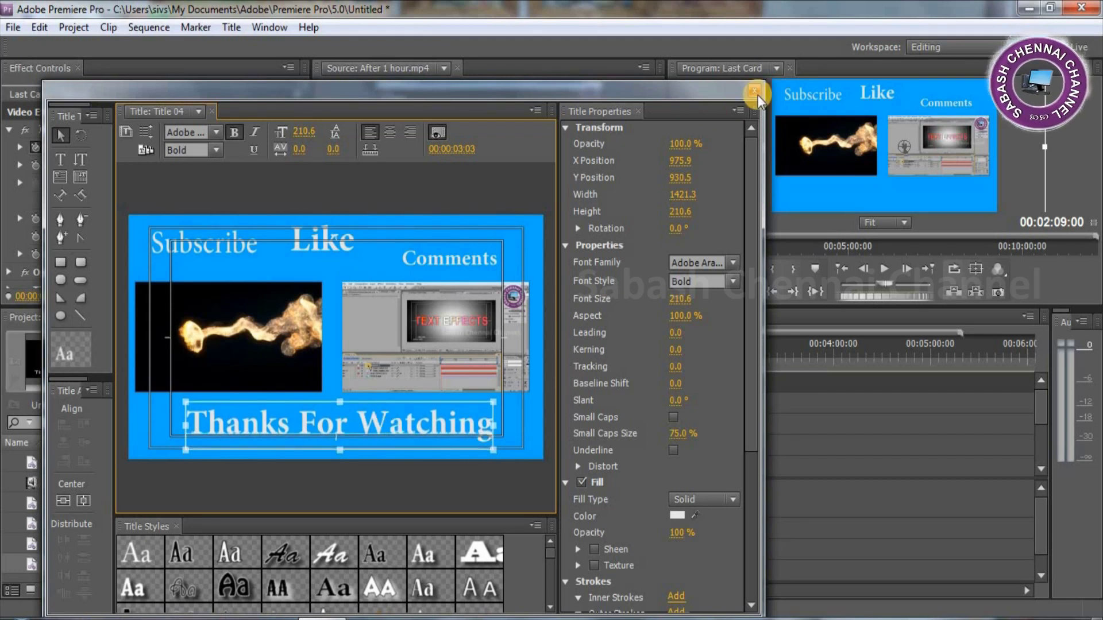
{"action": "left_click", "coordinate": [754, 92]}
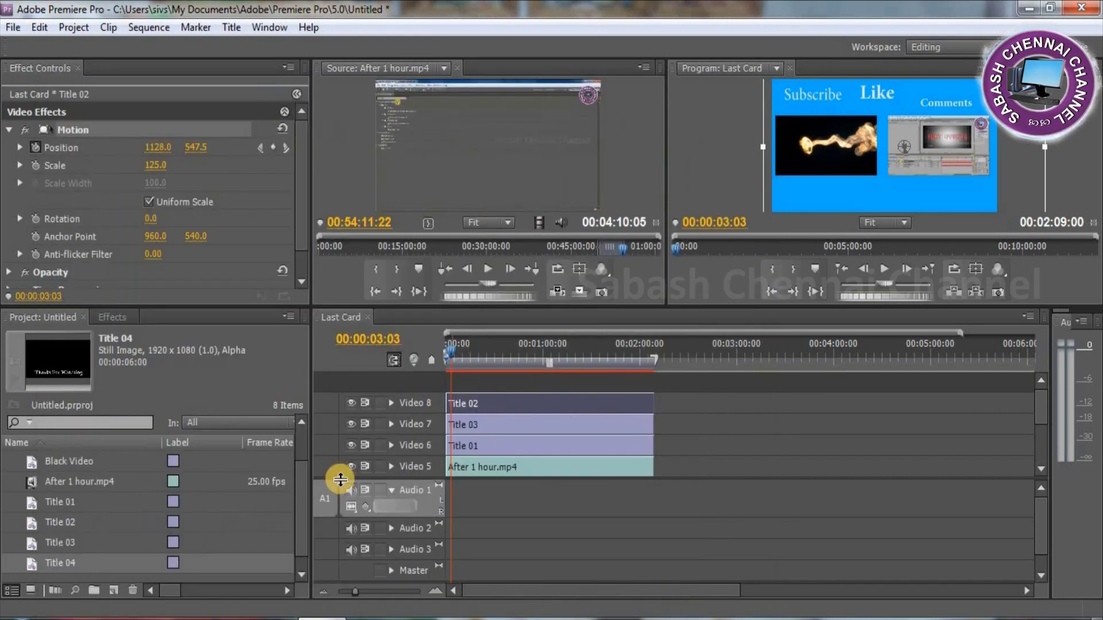
Place Title 04 on a new track above Title 02, extend it to the other clips' end, and return to the sequence start.
{"action": "left_click_drag", "start_coordinate": [32, 569], "coordinate": [455, 381]}
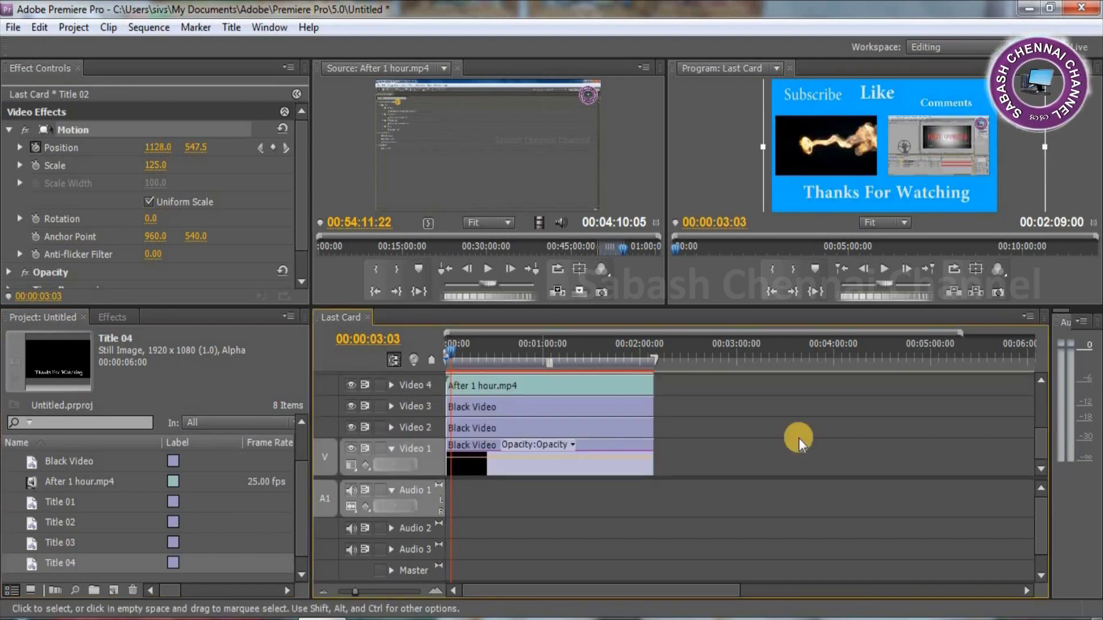
{"action": "scroll", "coordinate": [1046, 434], "scroll_direction": "up", "scroll_amount": 5}
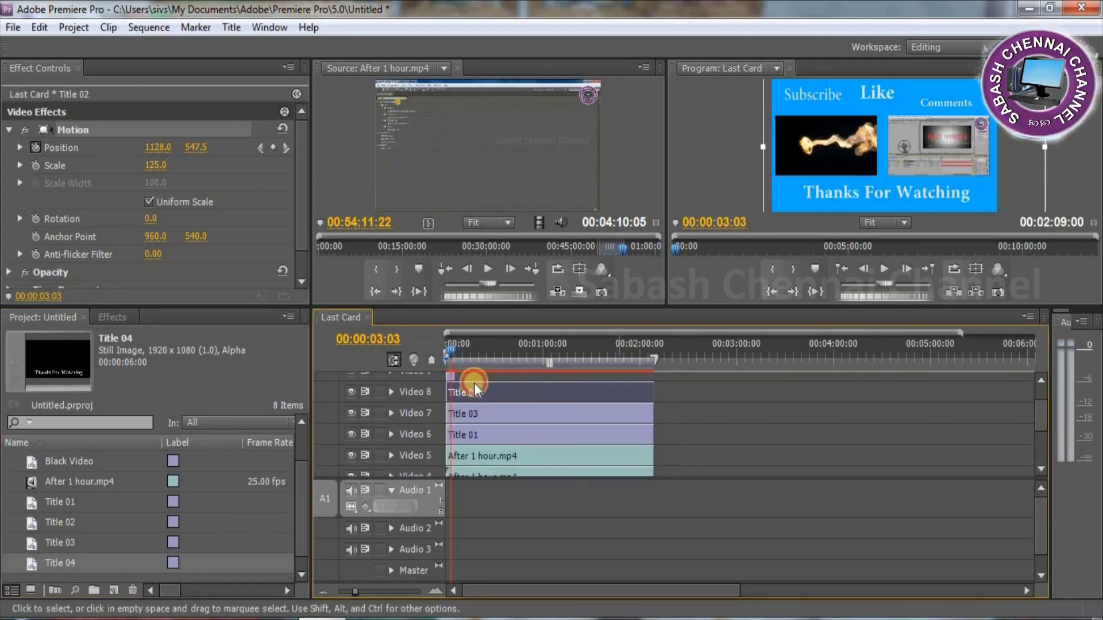
{"action": "left_click_drag", "start_coordinate": [460, 375], "coordinate": [654, 377]}
{"action": "scroll", "coordinate": [1043, 422], "scroll_direction": "up", "scroll_amount": 2}
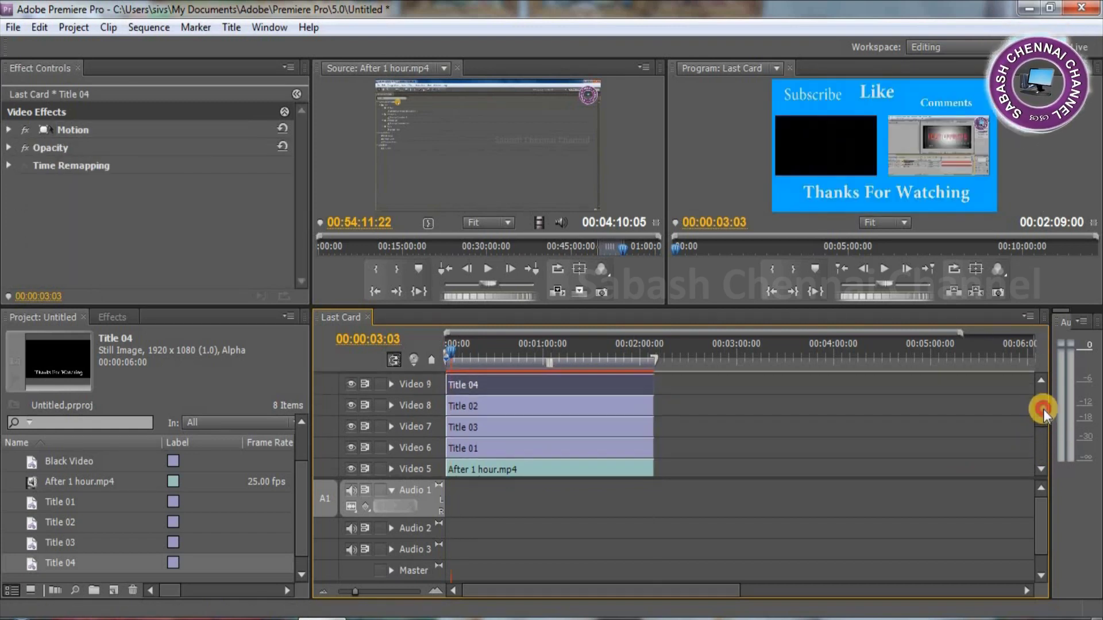
{"action": "key", "text": "Home"}
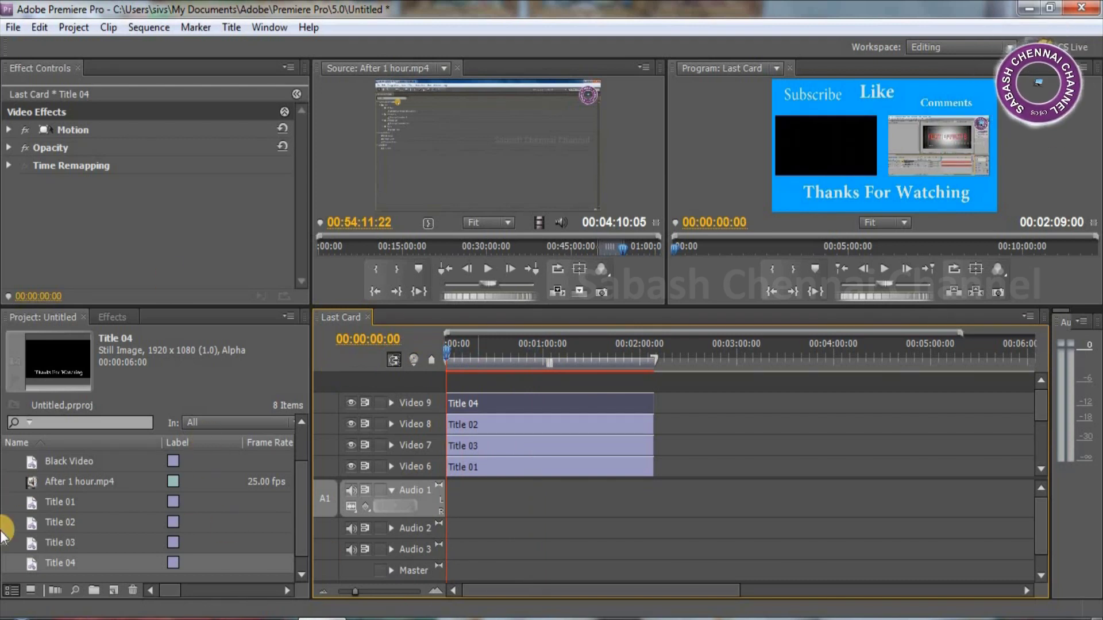
Expand the Motion properties of Title 04 and look through its effect settings.
{"action": "left_click", "coordinate": [301, 507]}
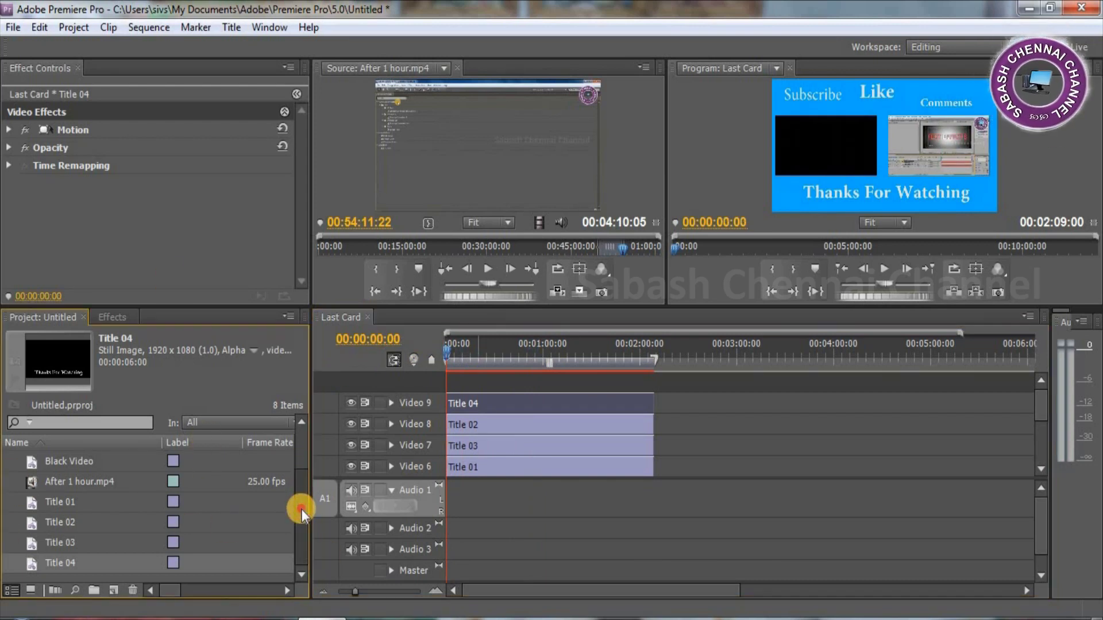
{"action": "left_click", "coordinate": [9, 130]}
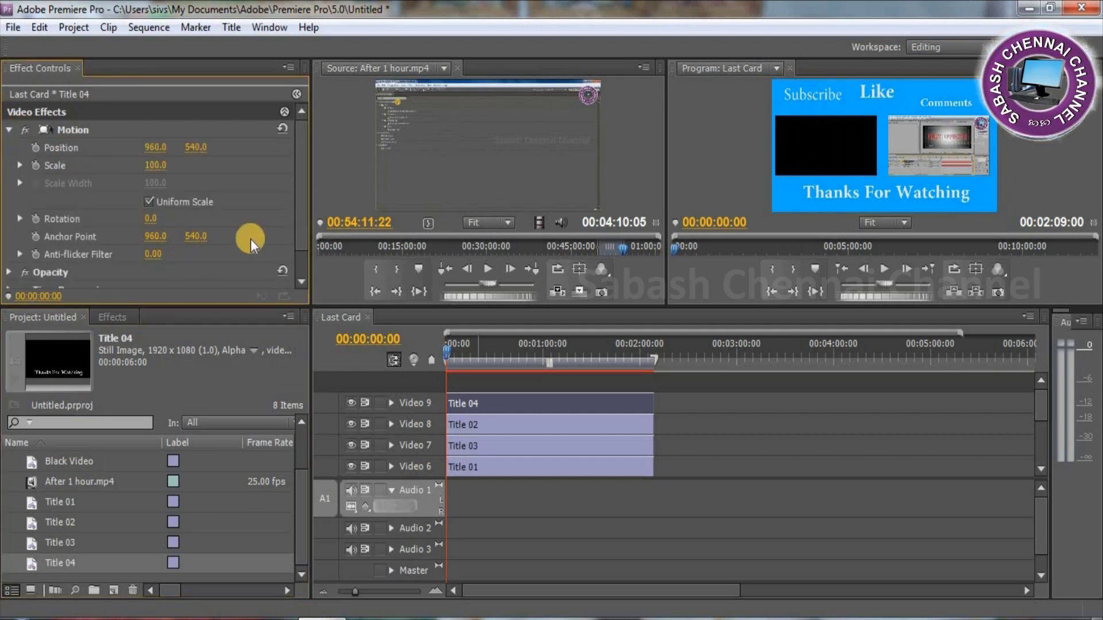
{"action": "left_click_drag", "start_coordinate": [298, 190], "coordinate": [293, 225]}
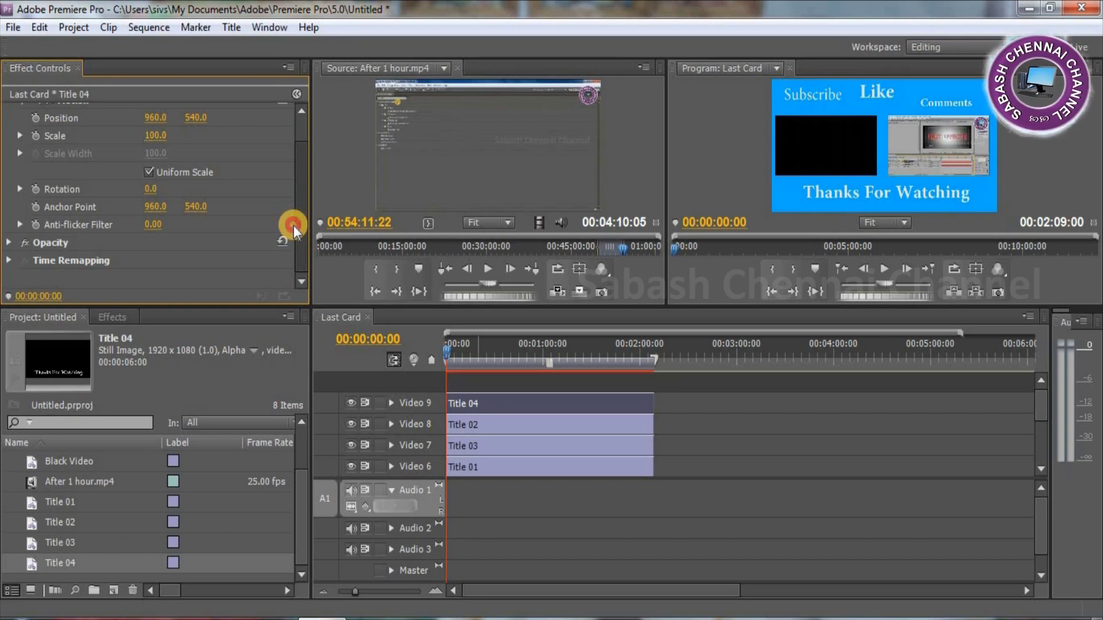
{"action": "left_click_drag", "start_coordinate": [294, 225], "coordinate": [294, 225]}
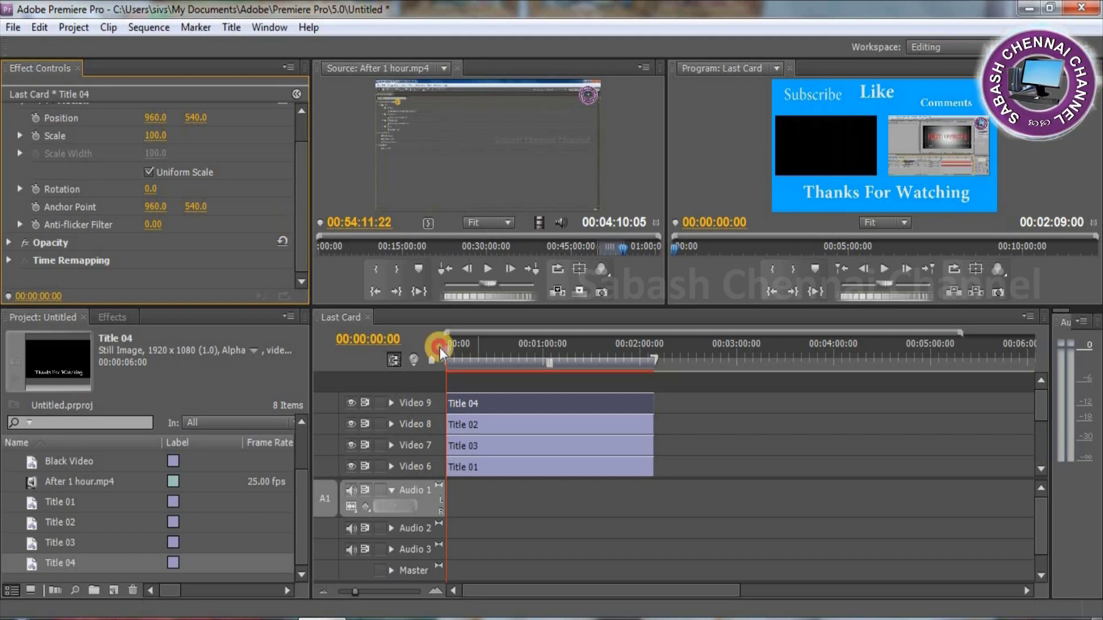
{"action": "left_click", "coordinate": [401, 367]}
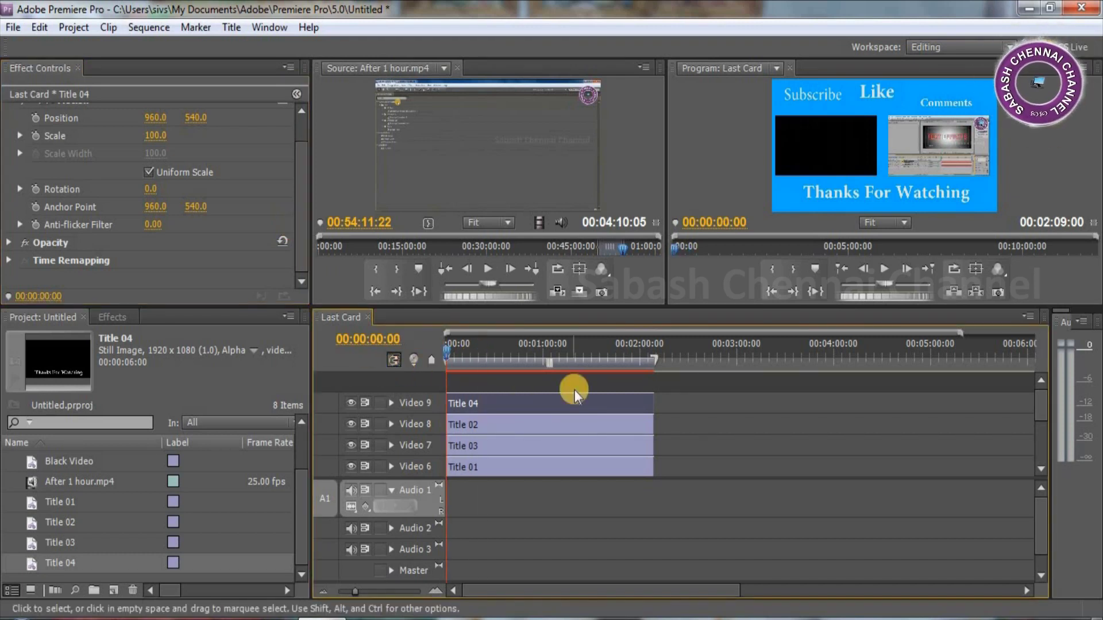